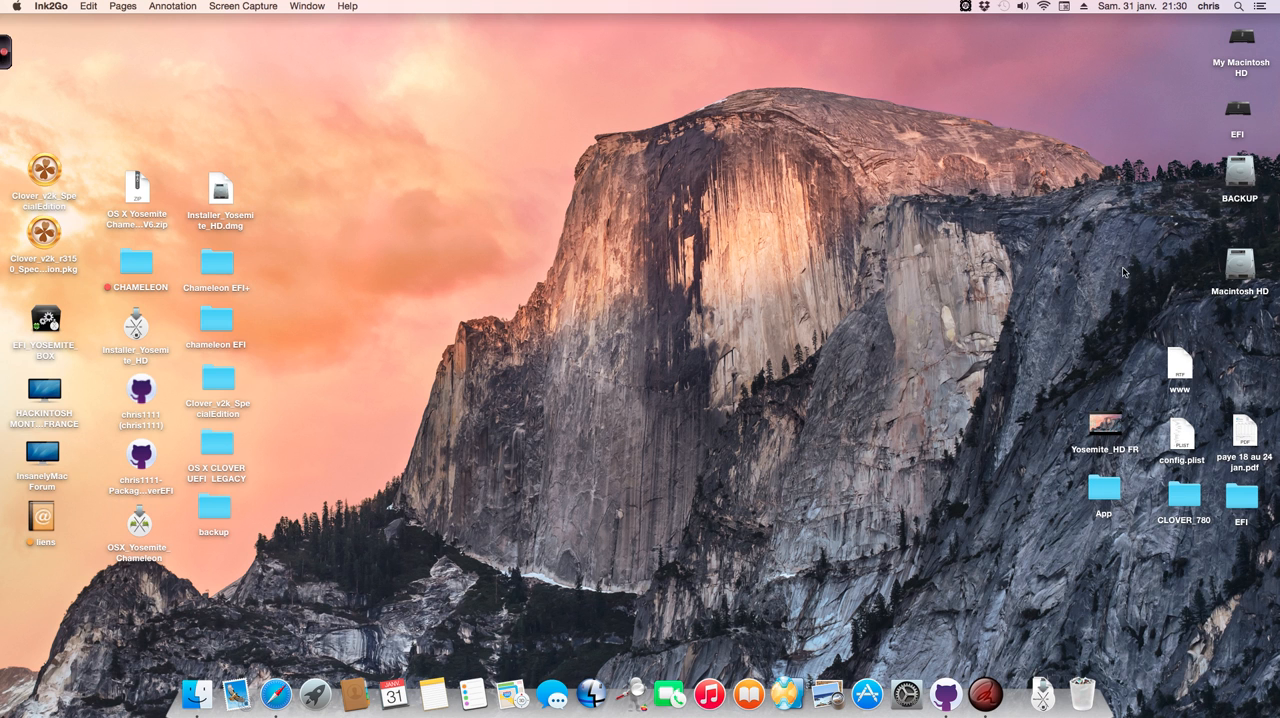
# Step: Rename the Macintosh HD volume on the desktop to HDD through its information window
pyautogui.rightClick(1240, 278)
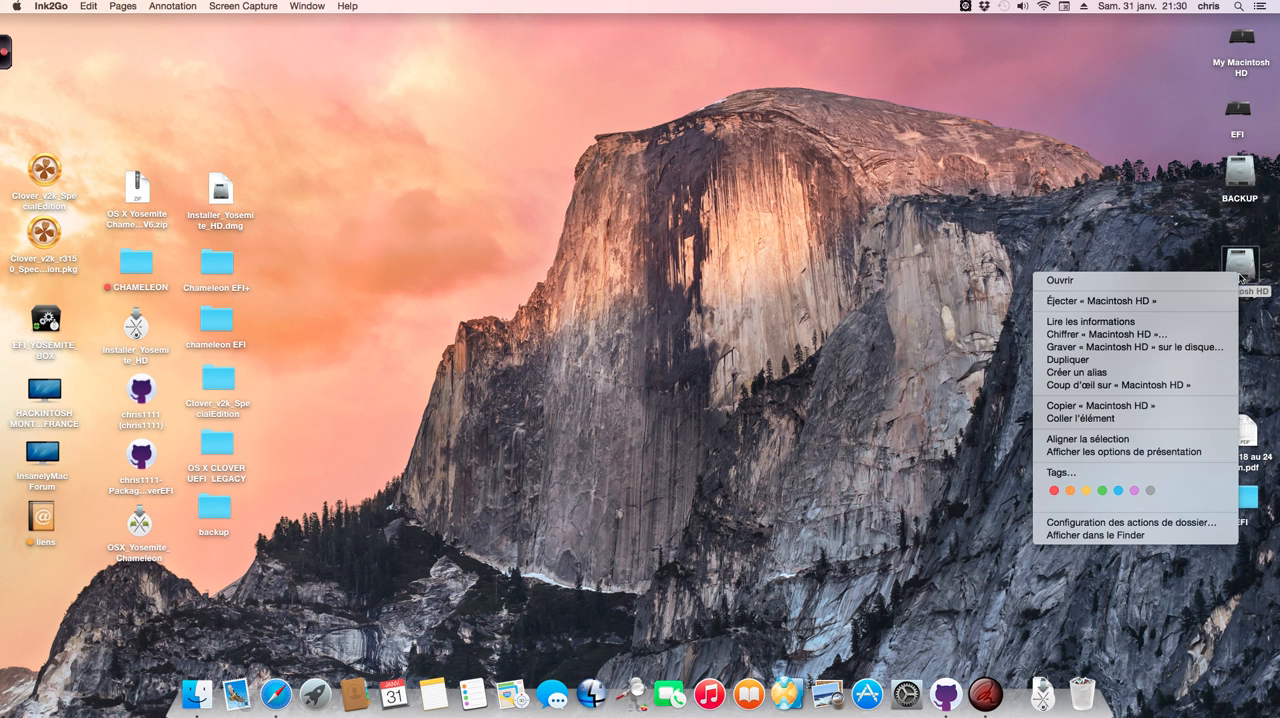
pyautogui.click(1058, 323)
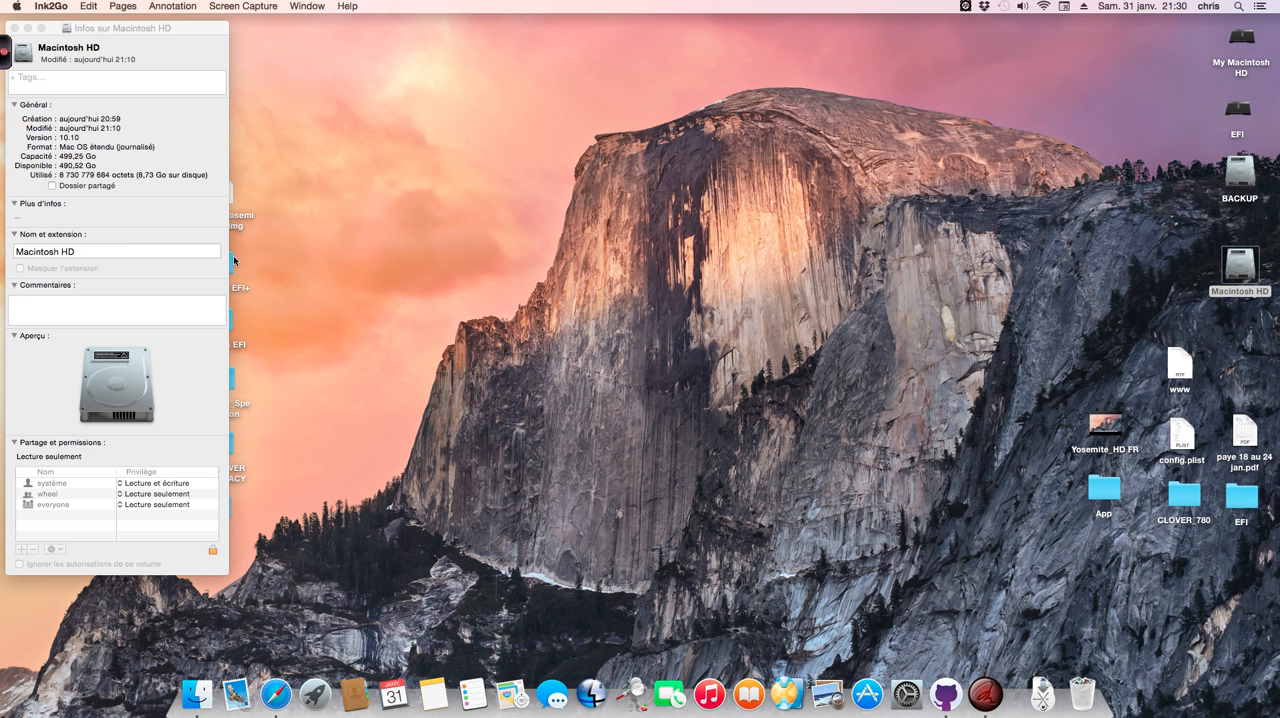
pyautogui.click(95, 251)
pyautogui.press('BackSpace')
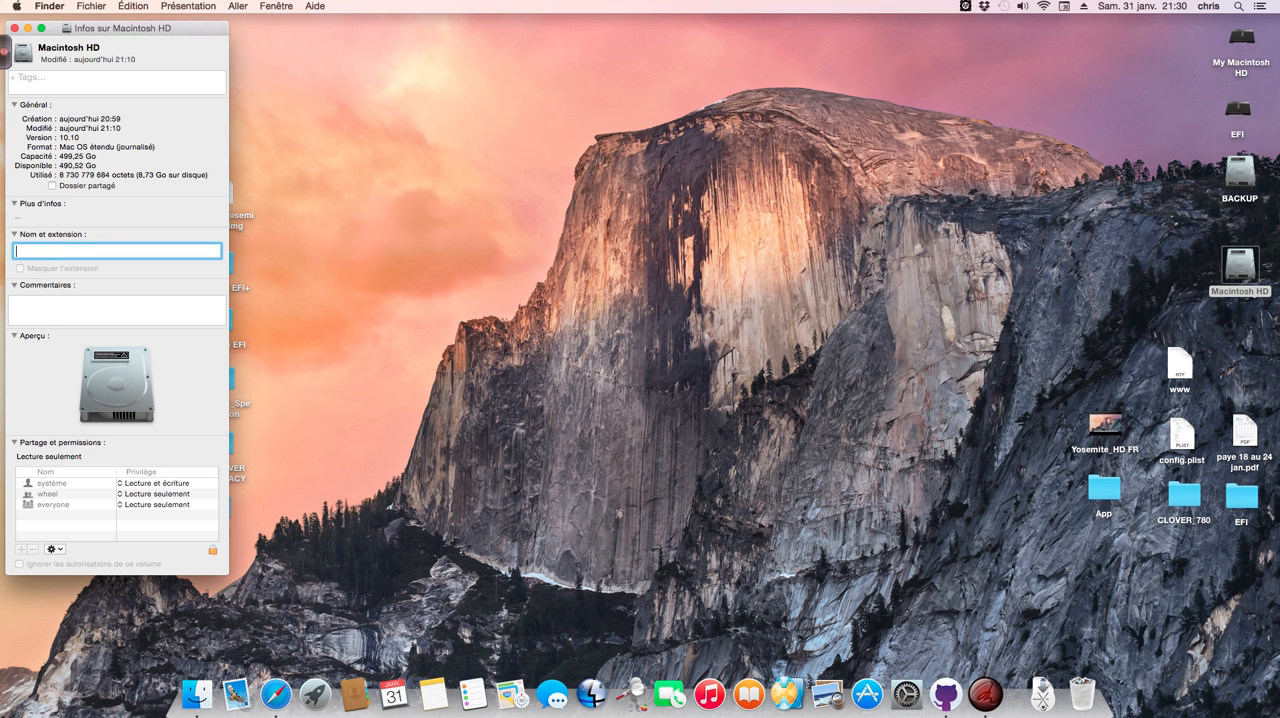
pyautogui.write('HDD')
pyautogui.click(14, 28)
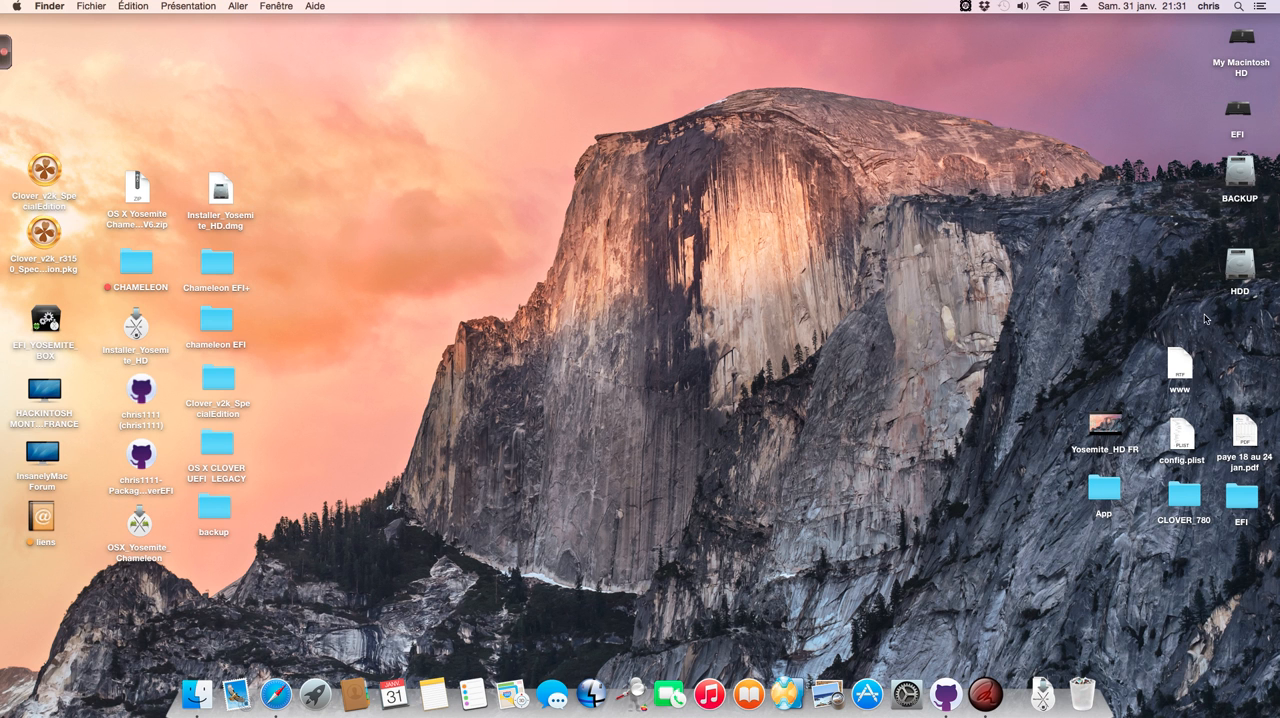
# Step: Look in the Applications folder for the Installer OS X Yosemite app, and close the folder window
pyautogui.click(195, 680)
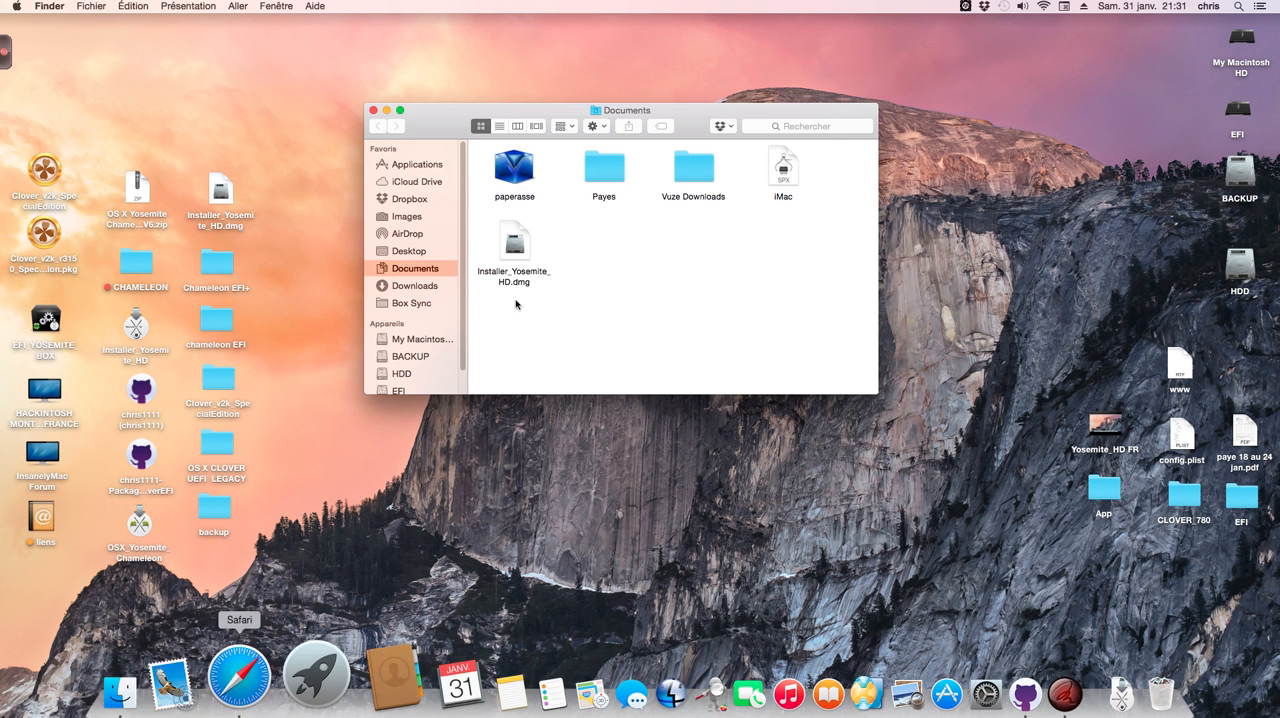
pyautogui.click(432, 166)
pyautogui.scroll(-5, 560, 222)
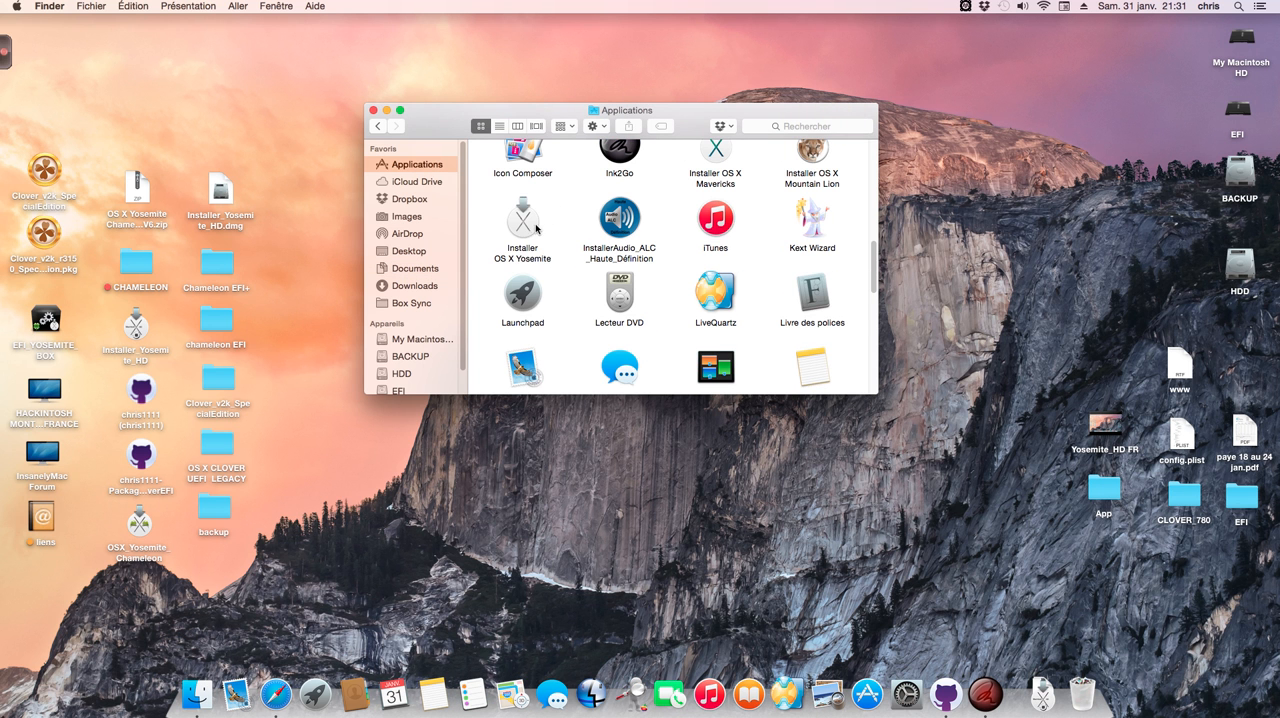
pyautogui.click(525, 228)
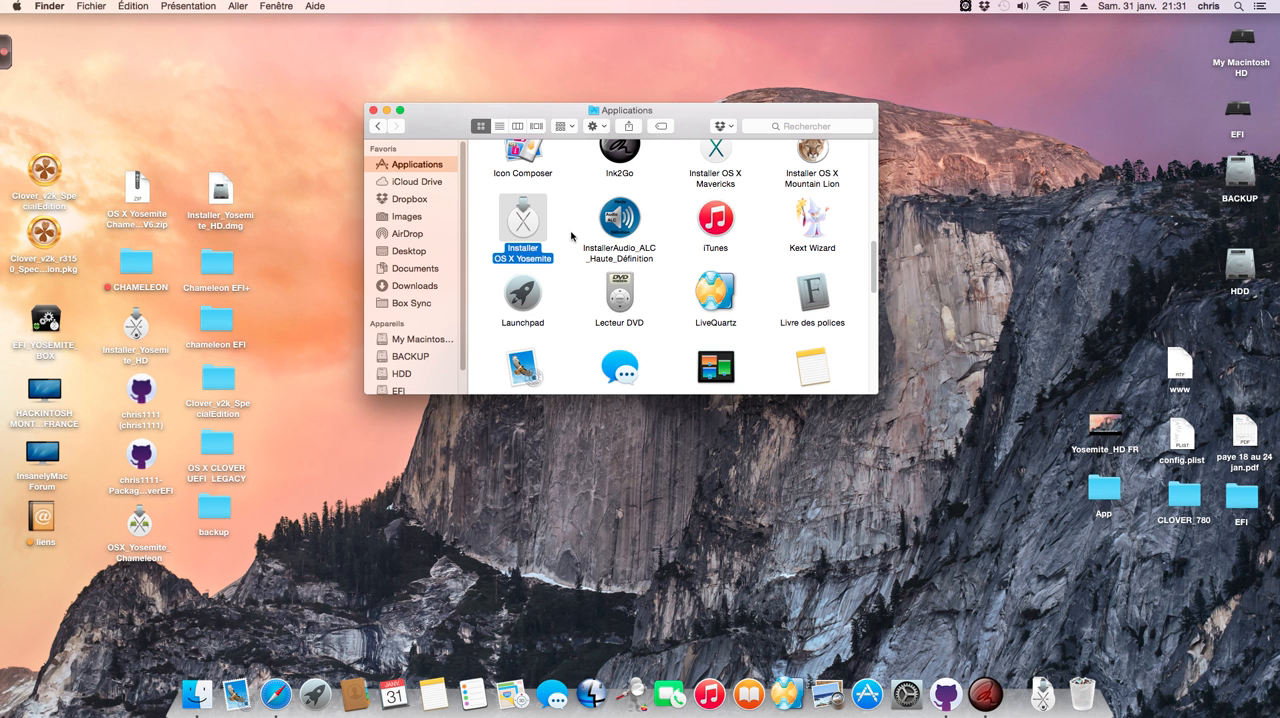
pyautogui.moveTo(441, 130); pyautogui.dragTo(440, 145)
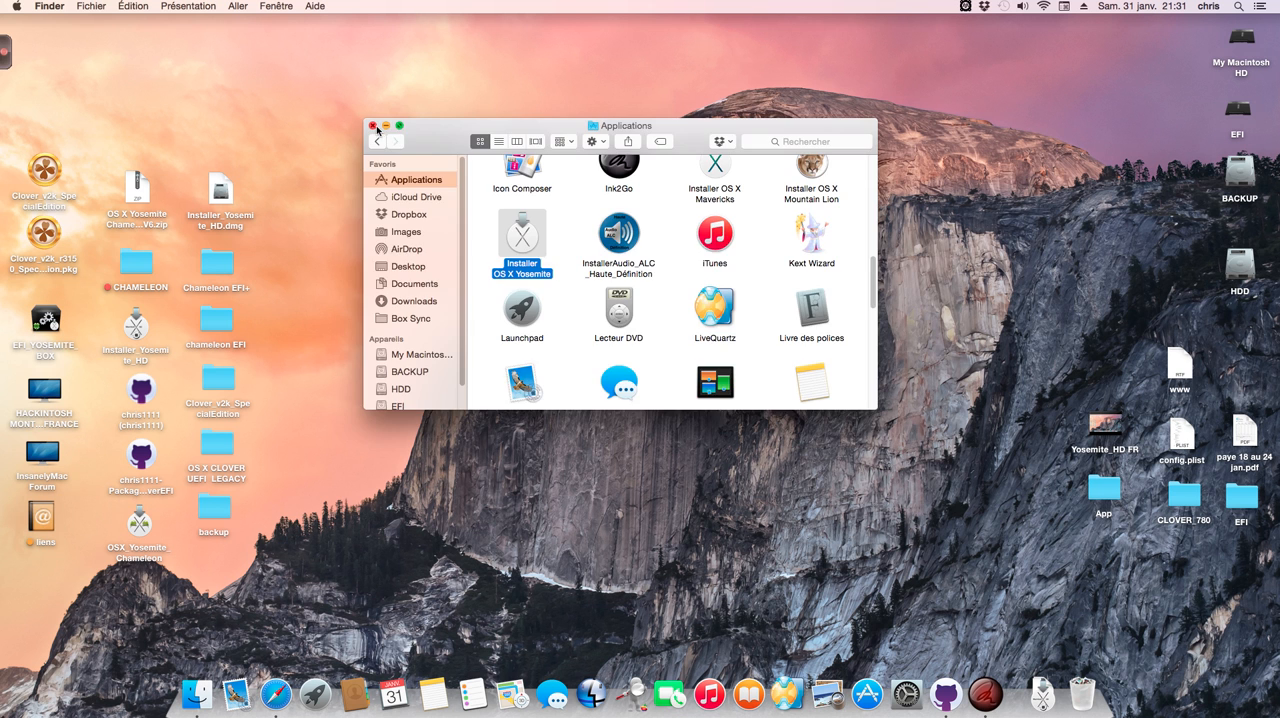
pyautogui.click(372, 126)
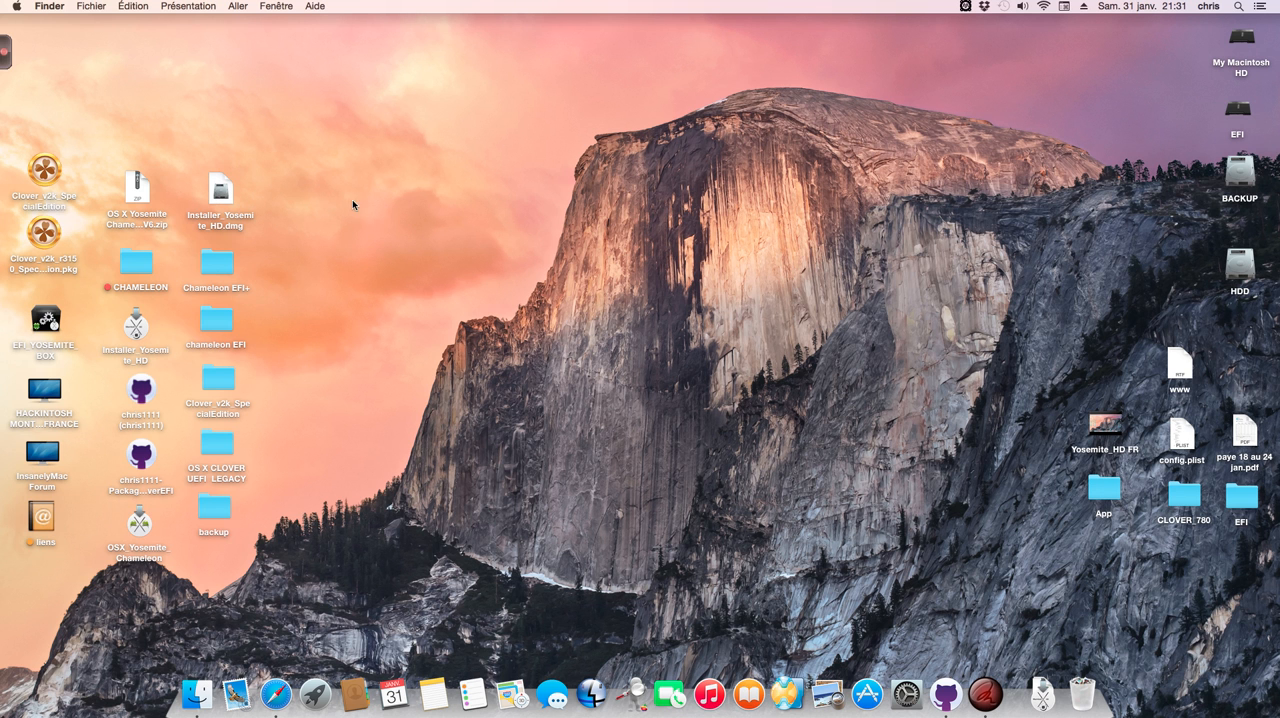
# Step: Open Installer_Yosemite_HD.dmg and copy the Installer_Yosemite_HD app into Applications
pyautogui.doubleClick(222, 196)
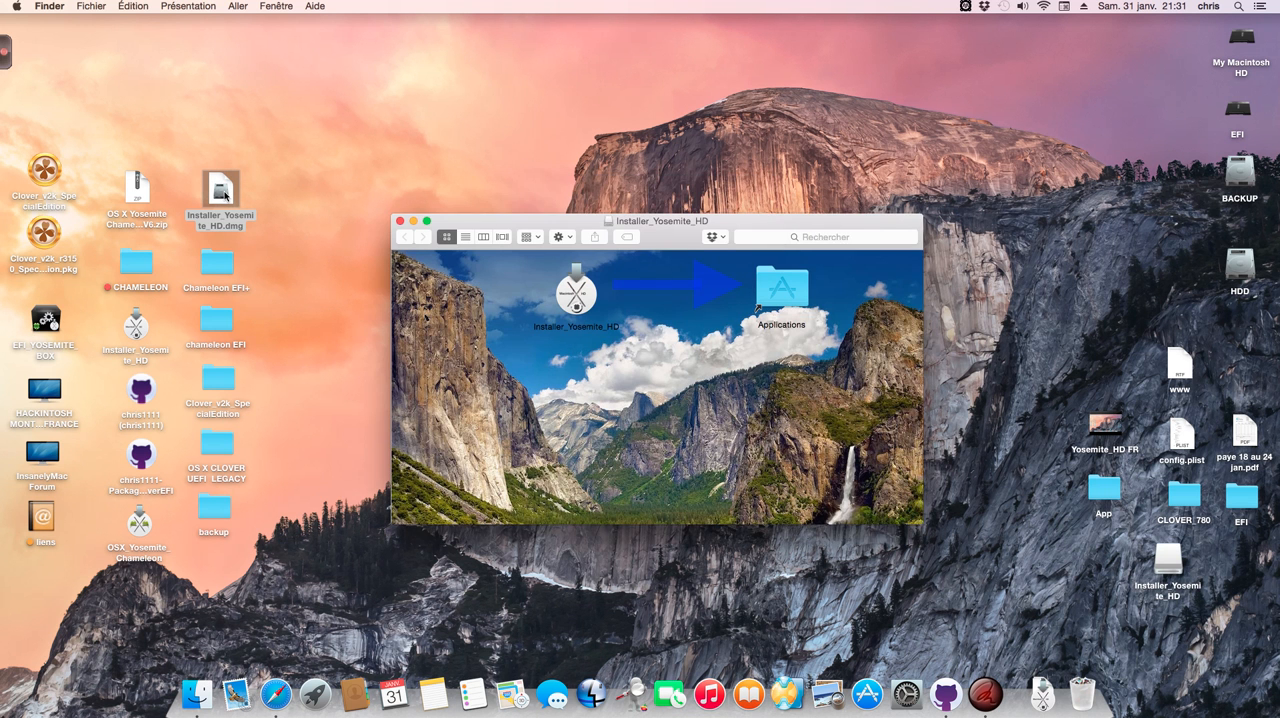
pyautogui.moveTo(506, 222); pyautogui.dragTo(464, 120)
pyautogui.moveTo(546, 184); pyautogui.dragTo(740, 188)
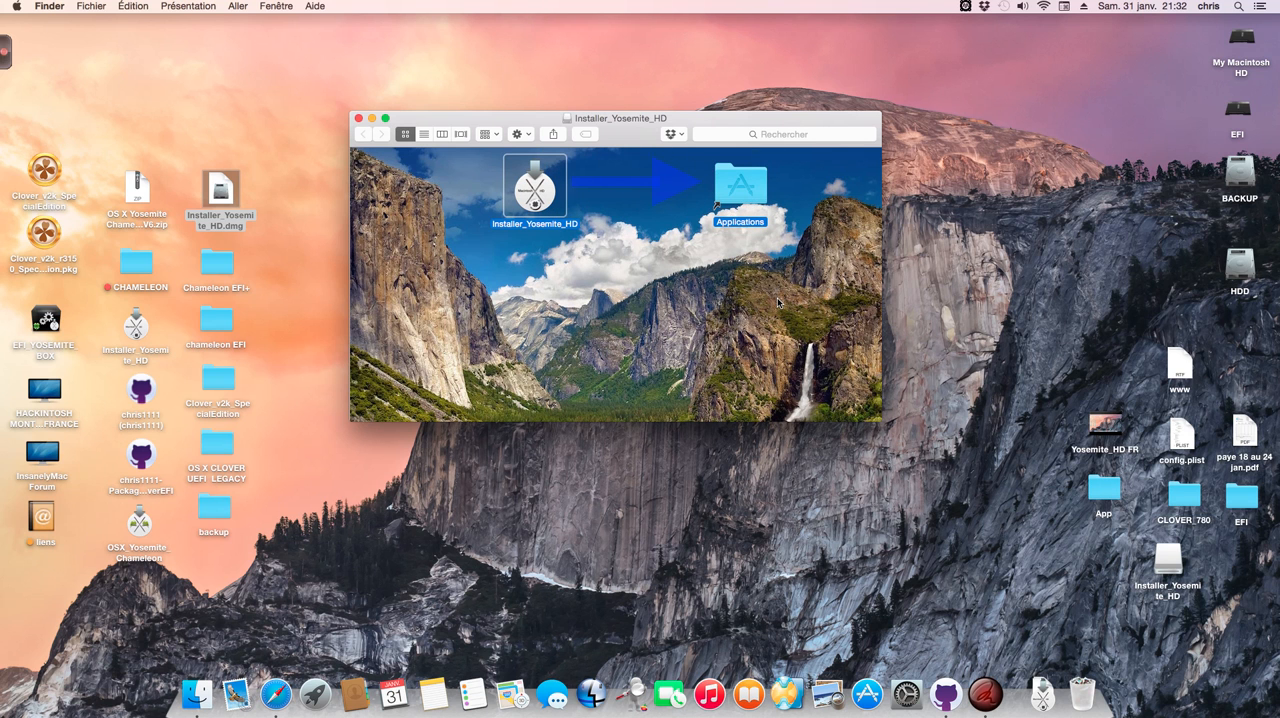
pyautogui.click(1023, 7)
pyautogui.click(1022, 67)
pyautogui.click(359, 119)
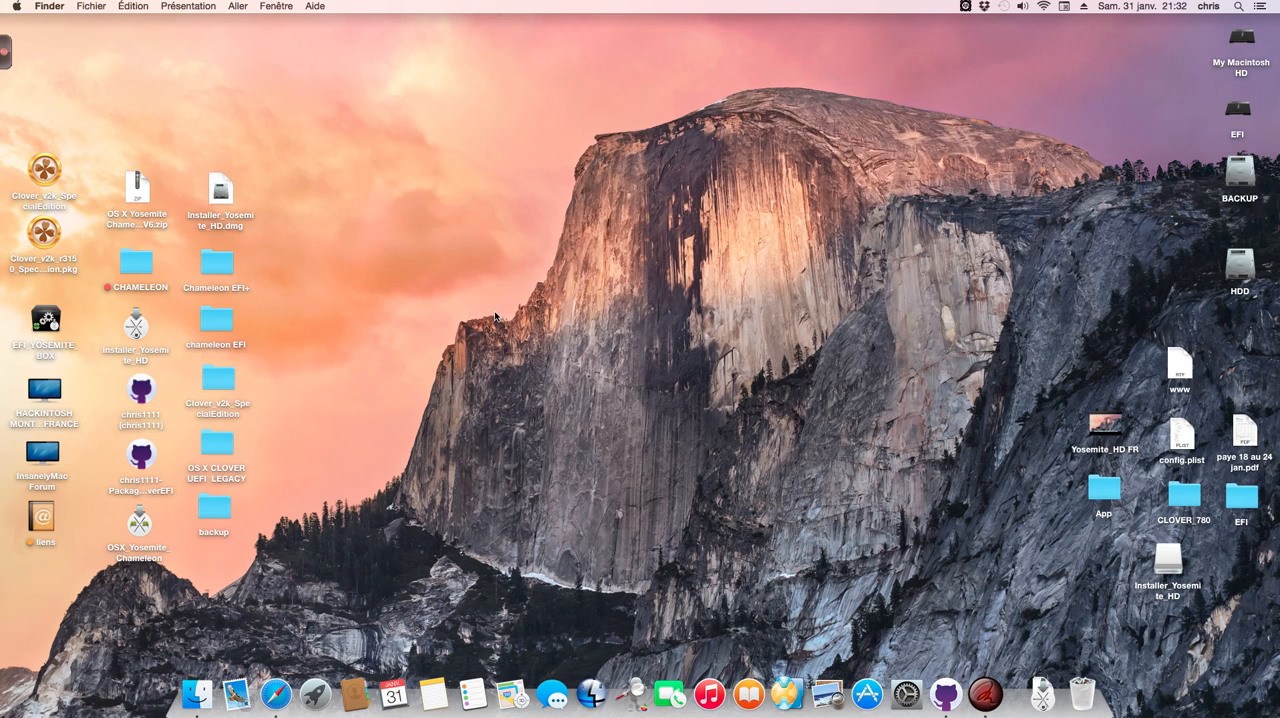
# Step: Launch Installer_Yosemite_HD, accept its welcome message and choose HDD as the disk to erase for the installation
pyautogui.click(312, 700)
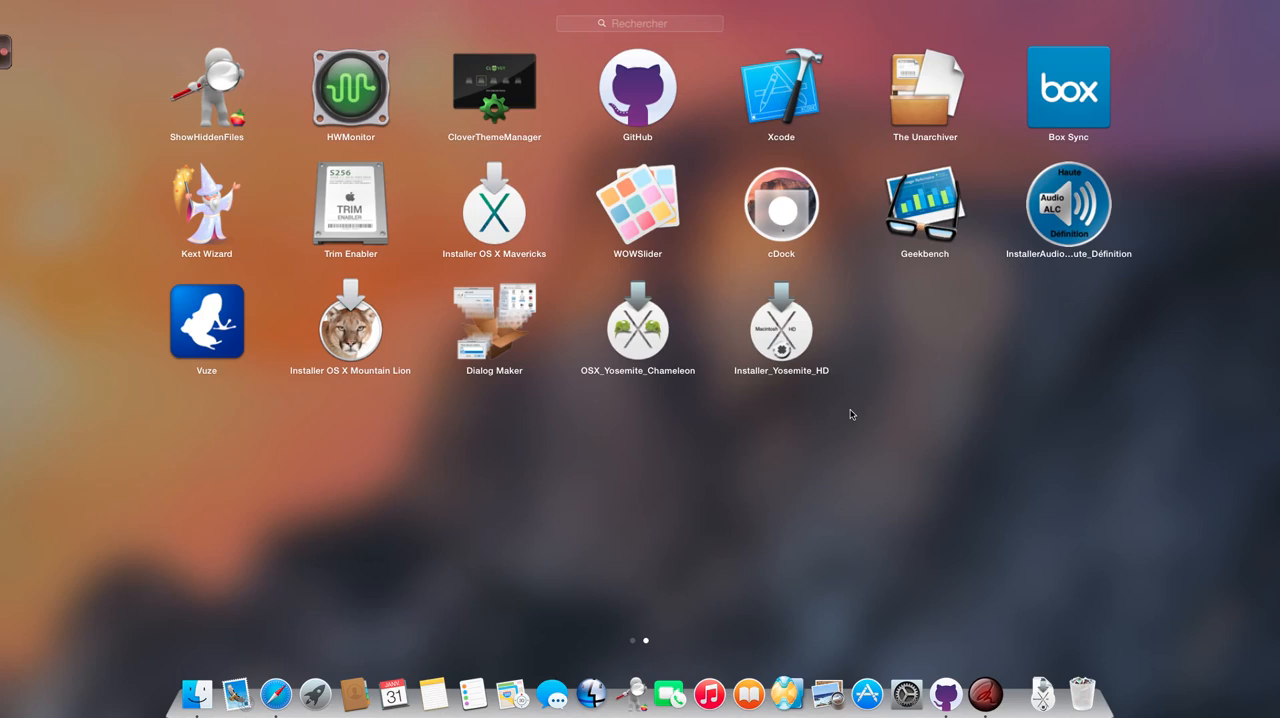
pyautogui.click(802, 350)
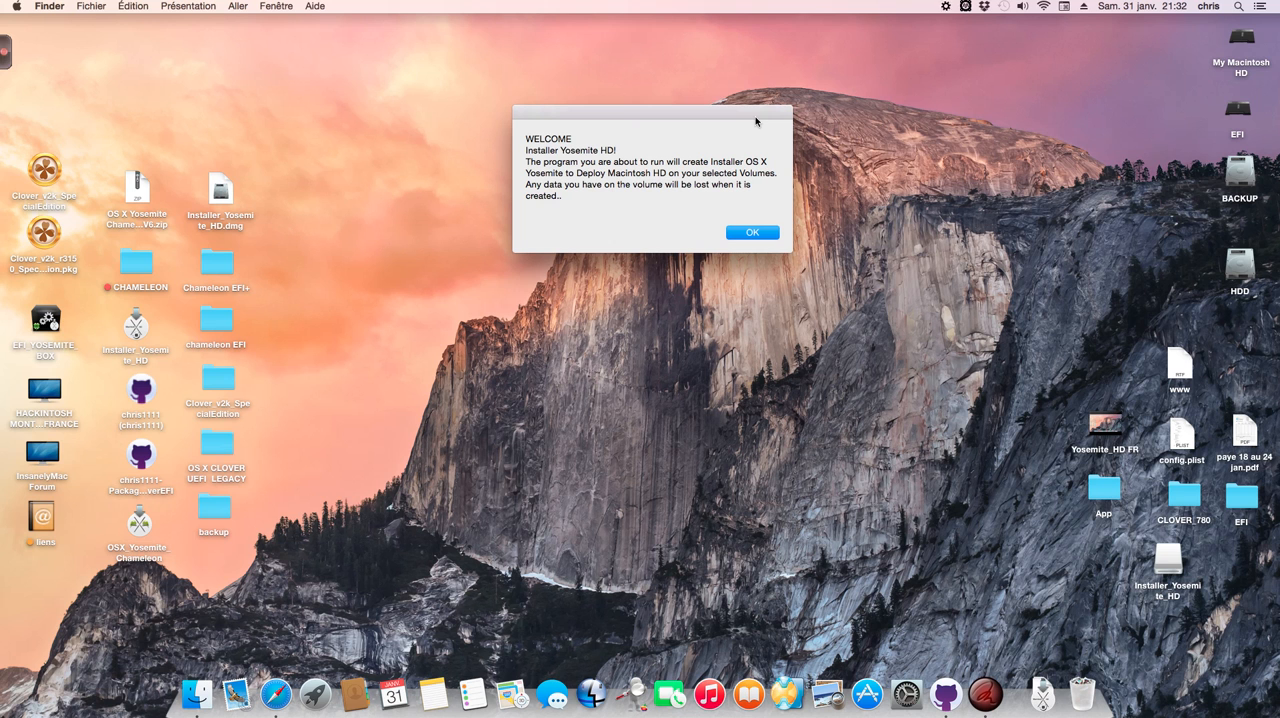
pyautogui.click(752, 232)
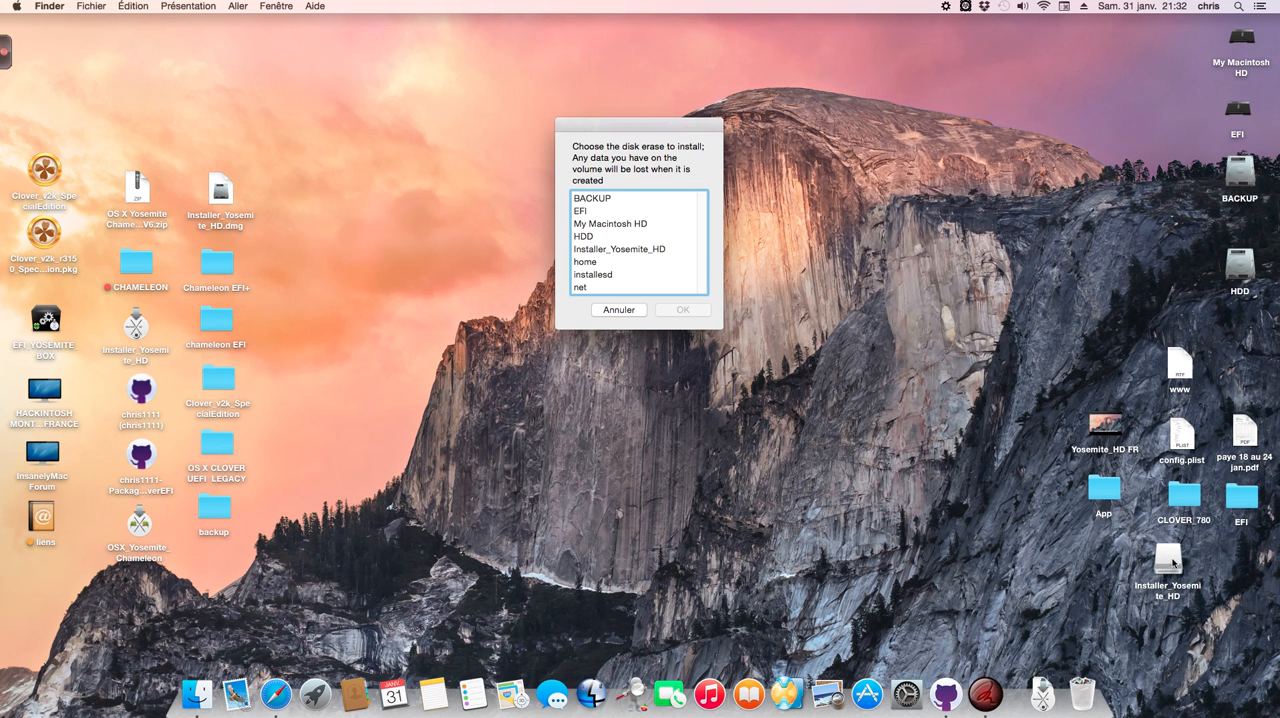
pyautogui.moveTo(693, 127); pyautogui.dragTo(684, 120)
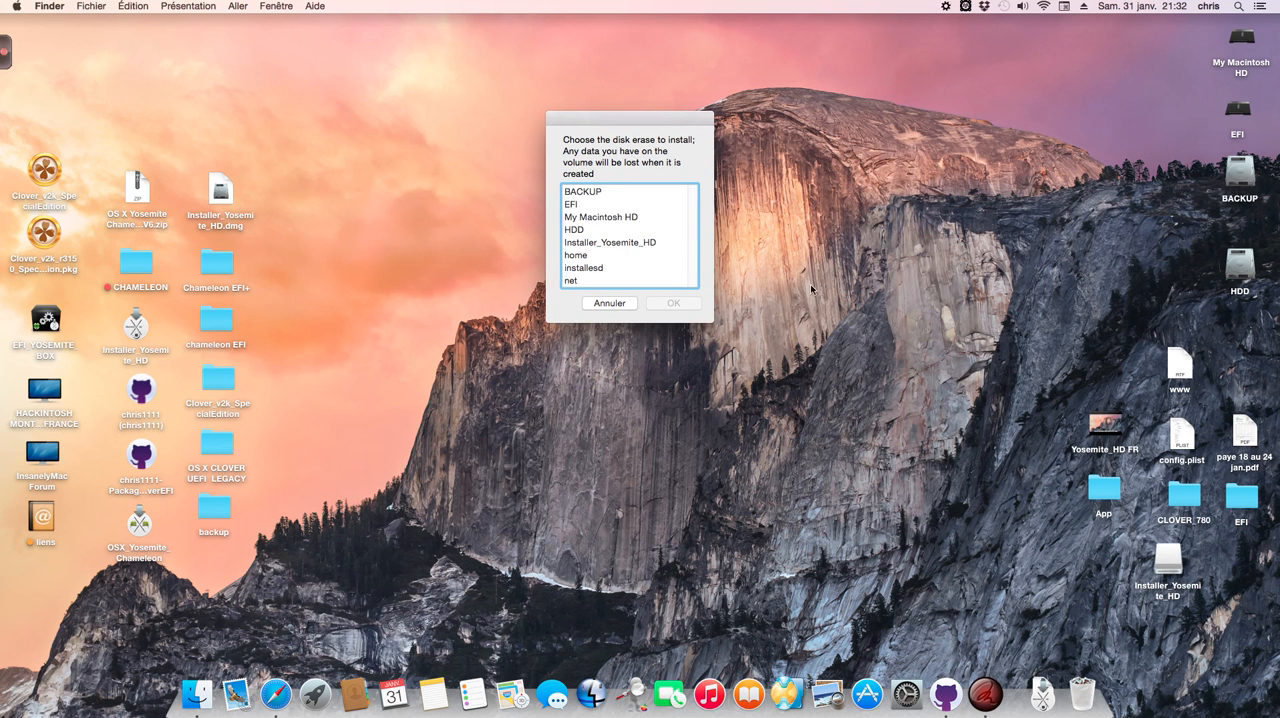
pyautogui.click(575, 232)
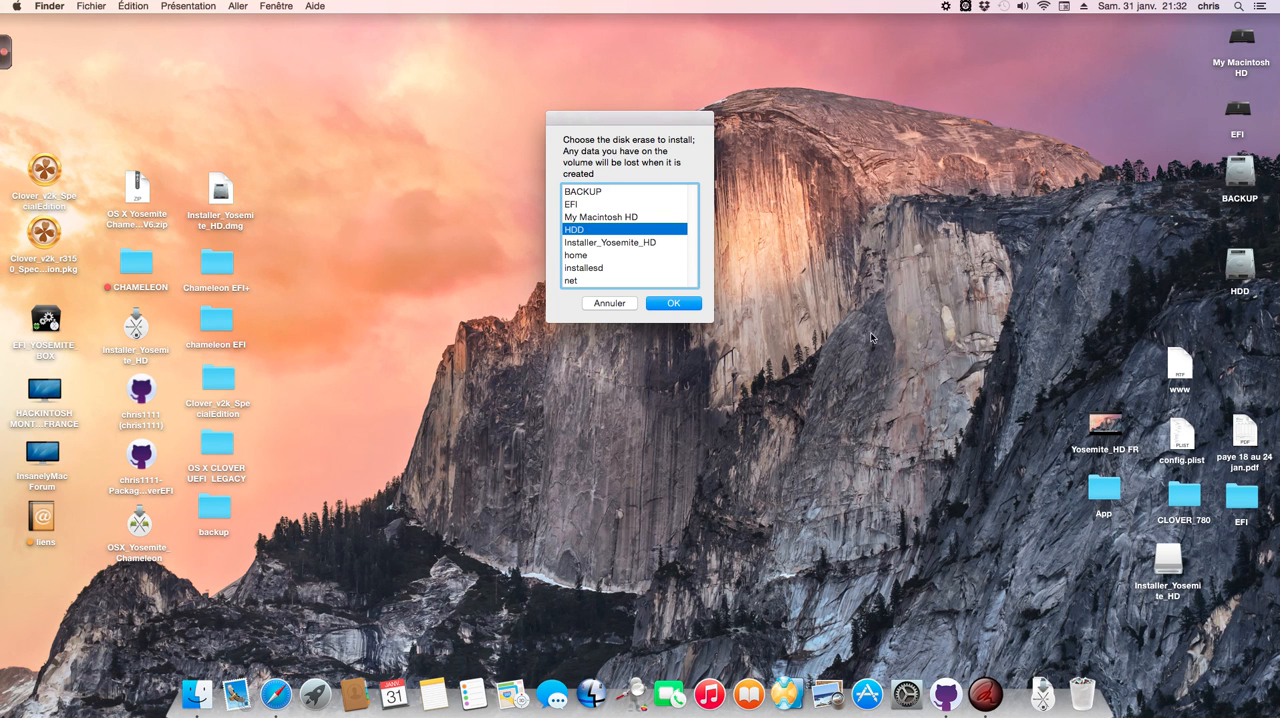
pyautogui.click(686, 308)
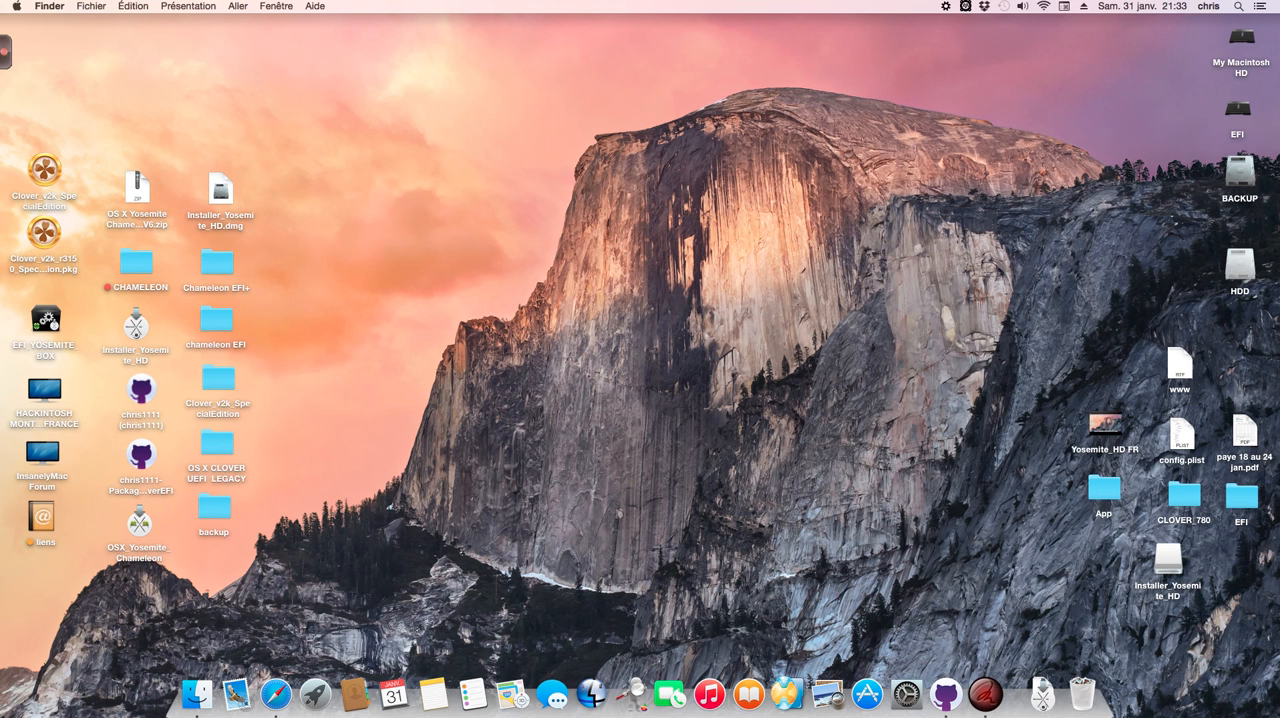
# Step: Eject the Installer_Yosemite_HD disk image and authorize the software installation with the account password
pyautogui.rightClick(1176, 566)
pyautogui.click(974, 462)
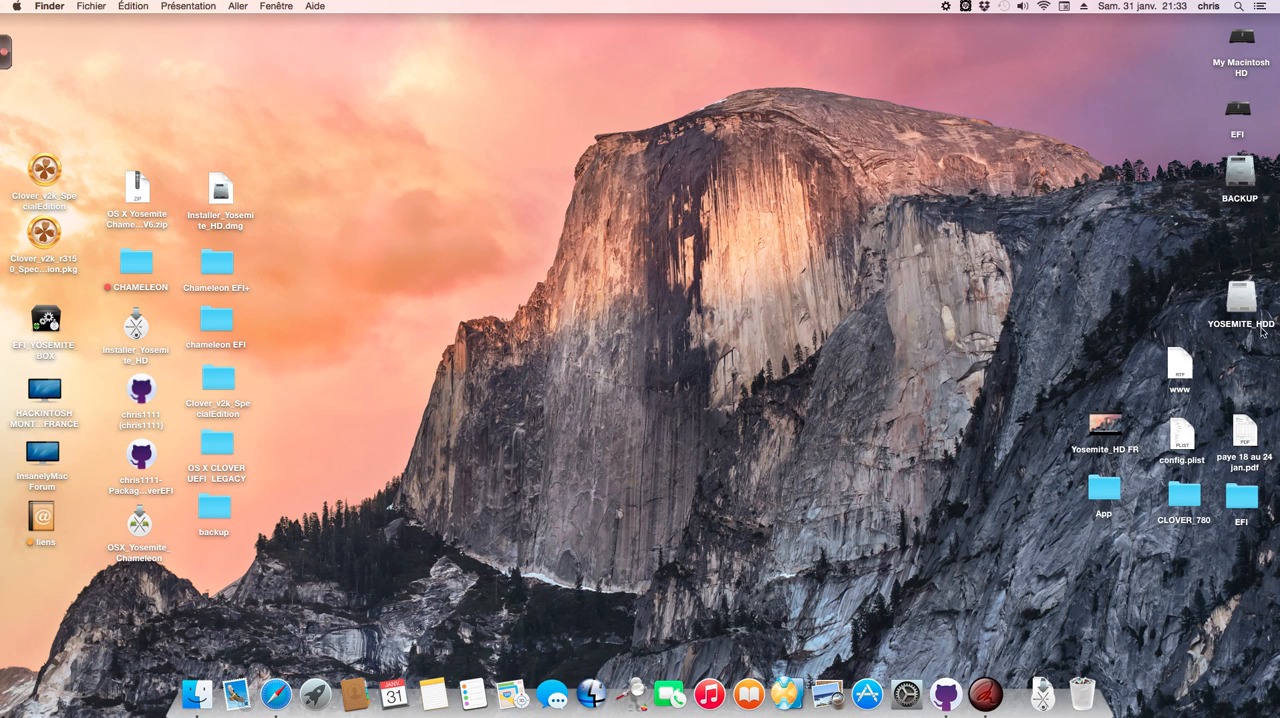
pyautogui.click(947, 7)
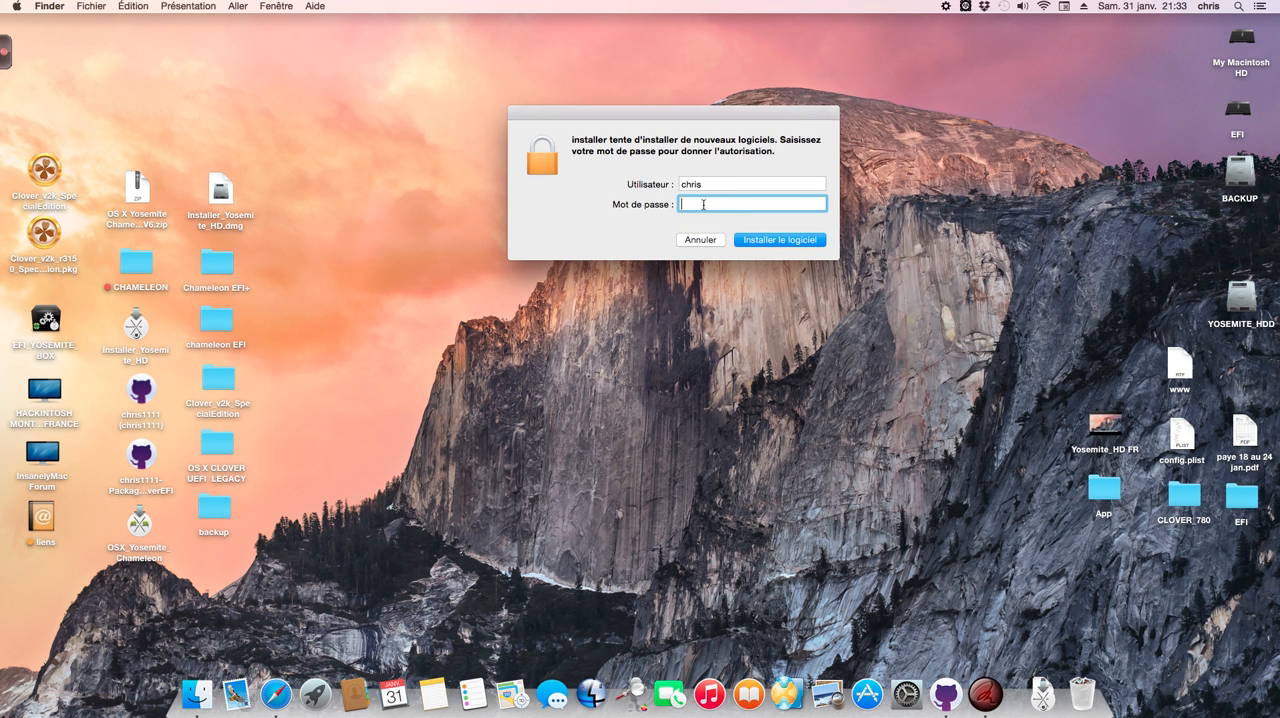
pyautogui.write('•••••••')
pyautogui.press('Return')
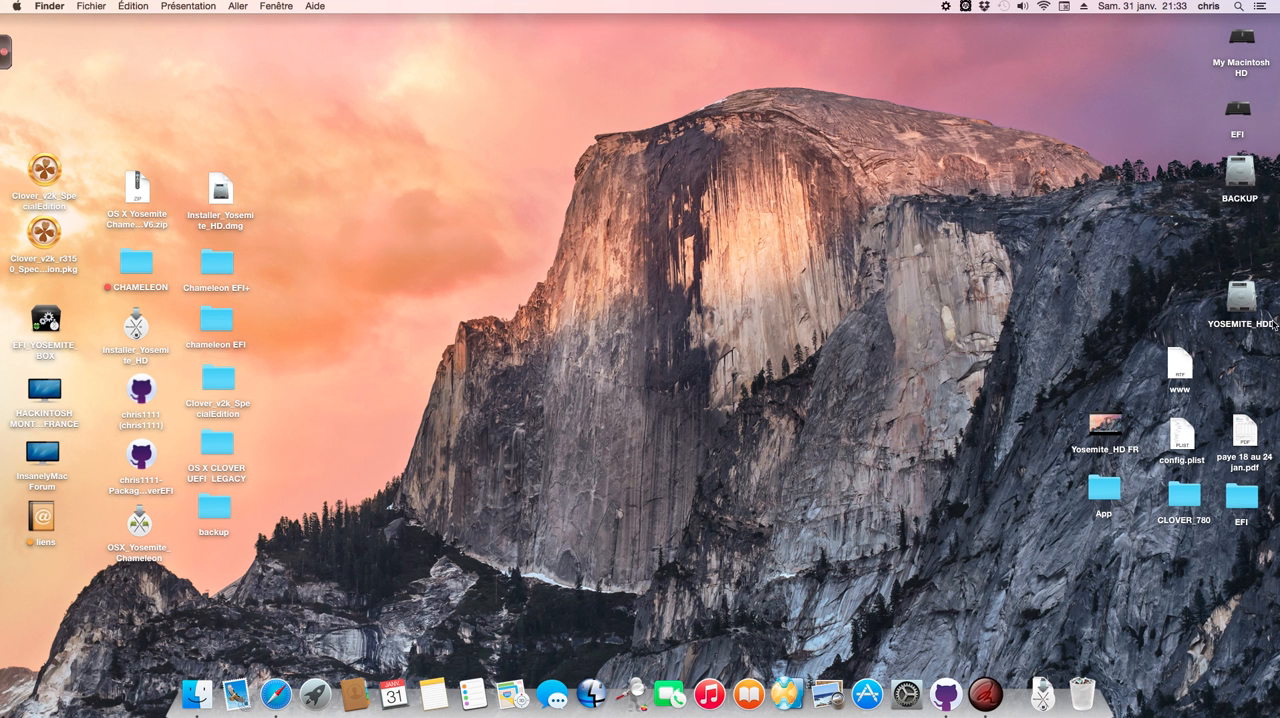
# Step: View the contents of the YOSEMITE_HDD volume and check the progress of the Installer_Yosemite_HD process
pyautogui.doubleClick(1248, 298)
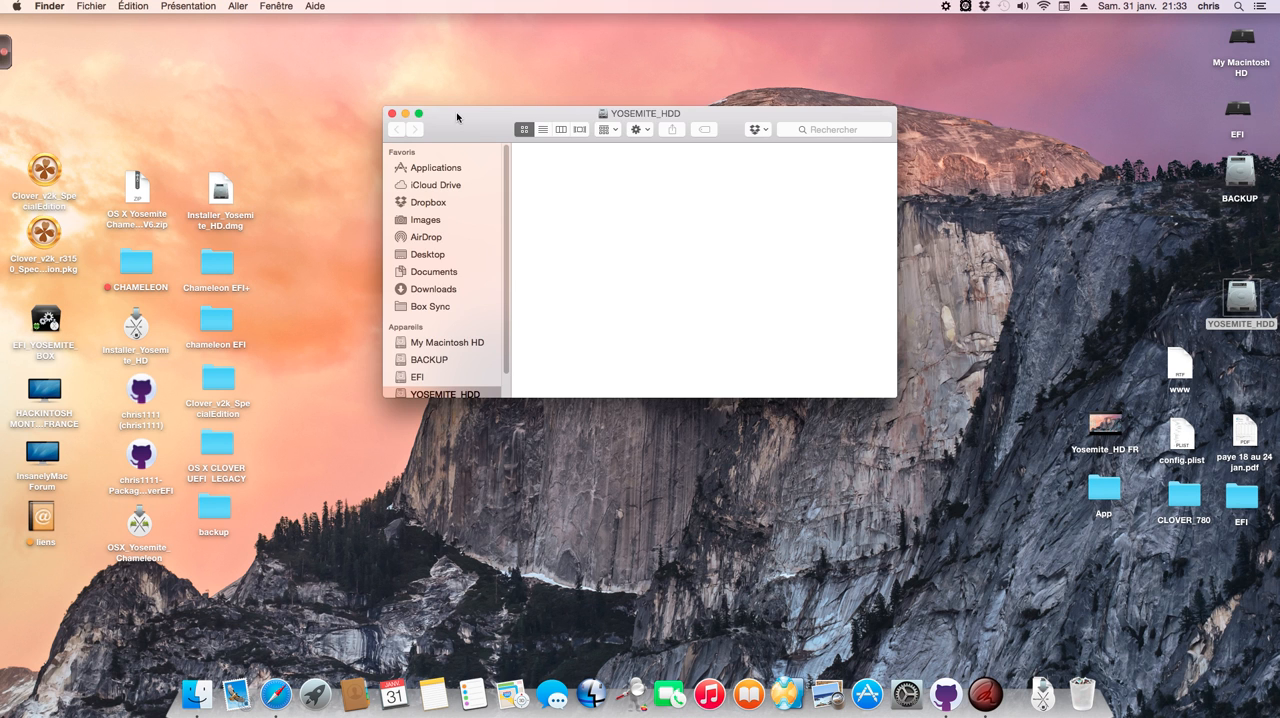
pyautogui.click(392, 113)
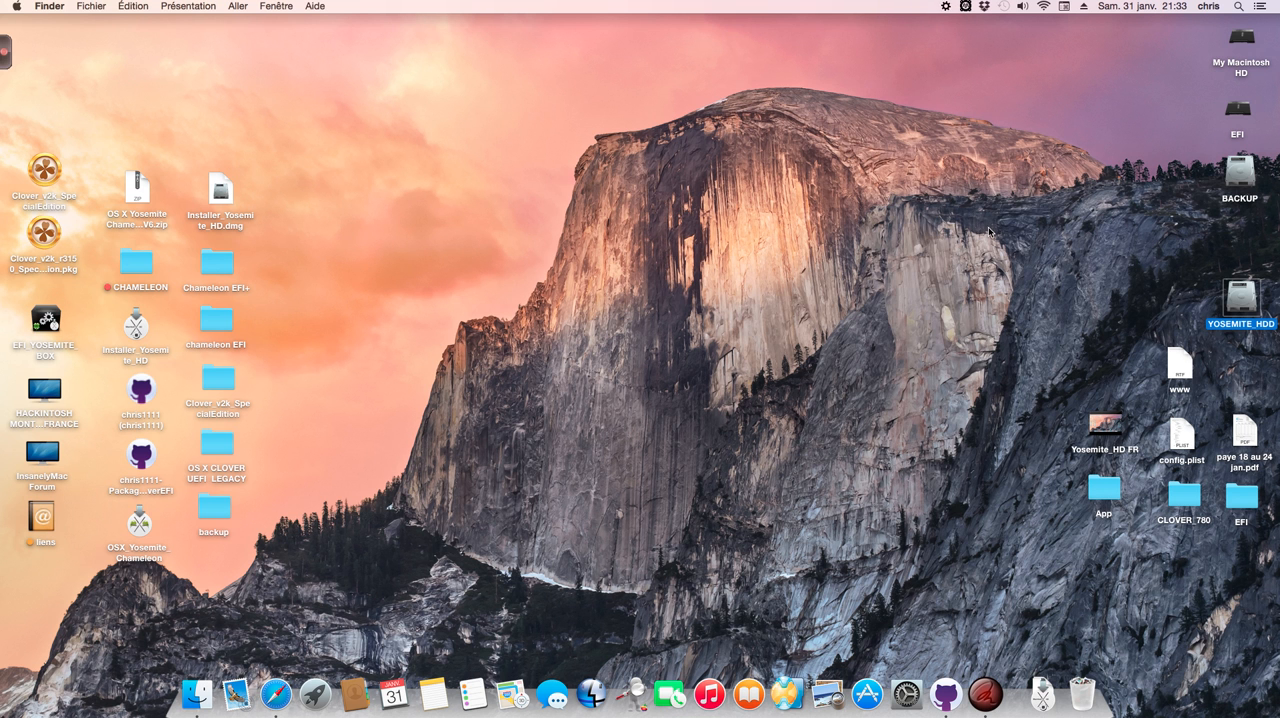
pyautogui.click(1163, 299)
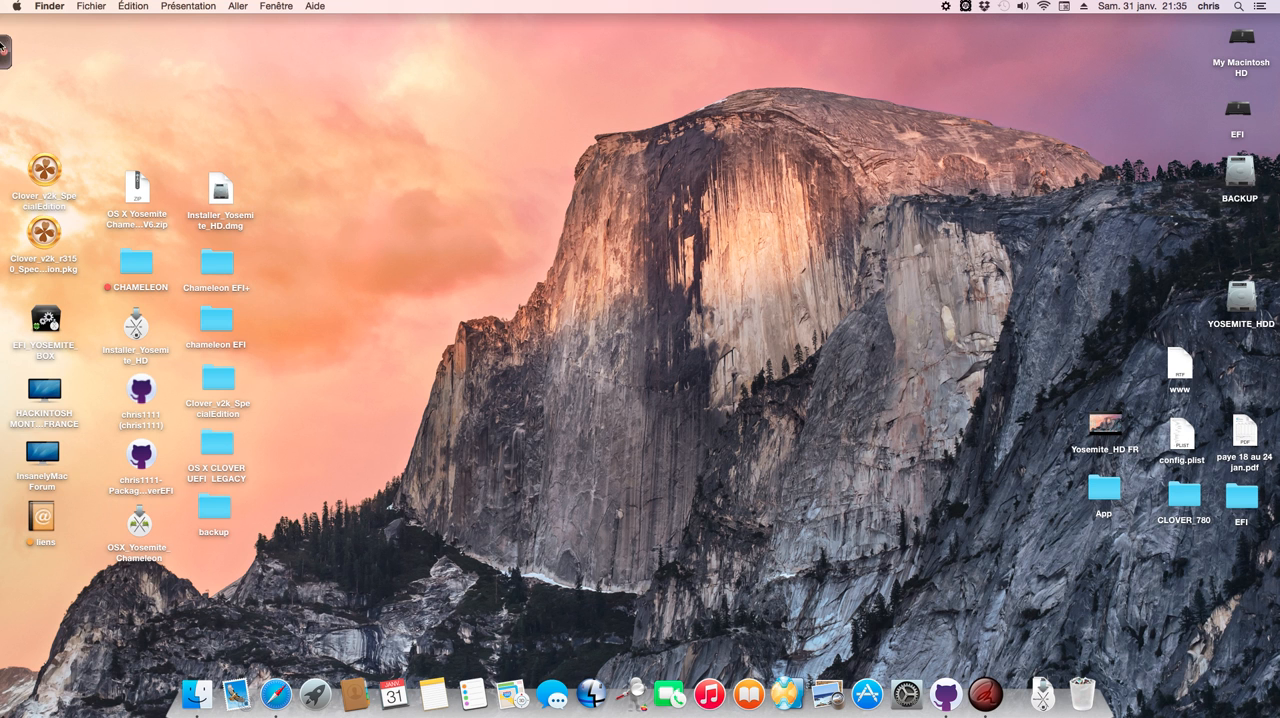
pyautogui.click(4, 46)
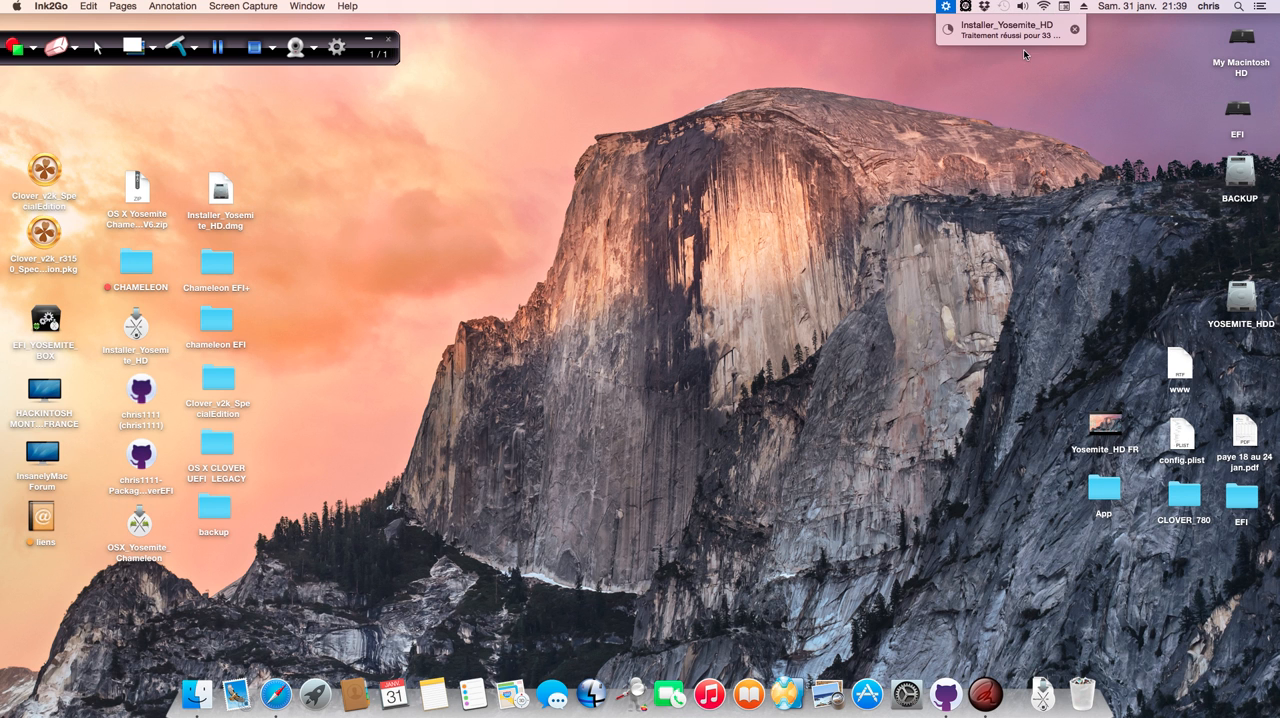
pyautogui.click(1073, 103)
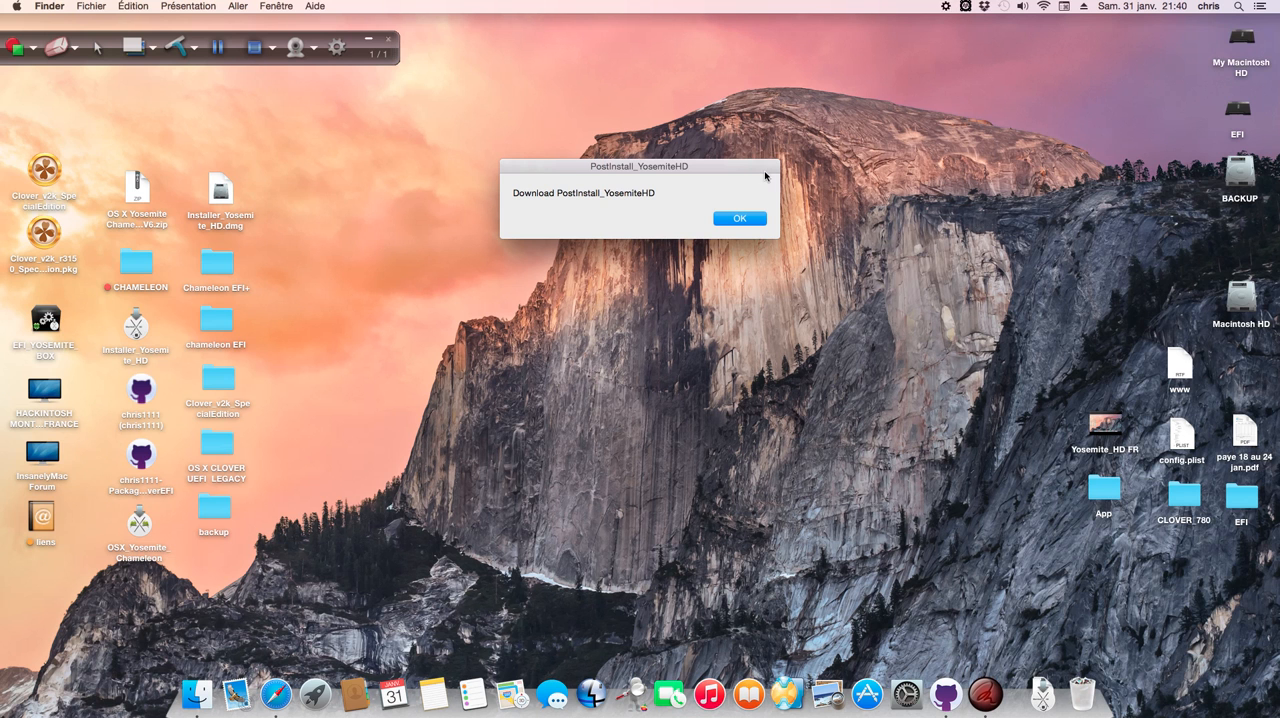
# Step: Accept the PostInstall_YosemiteHD download and authorize the installer's changes with the account password
pyautogui.moveTo(767, 177); pyautogui.dragTo(777, 171)
pyautogui.click(750, 213)
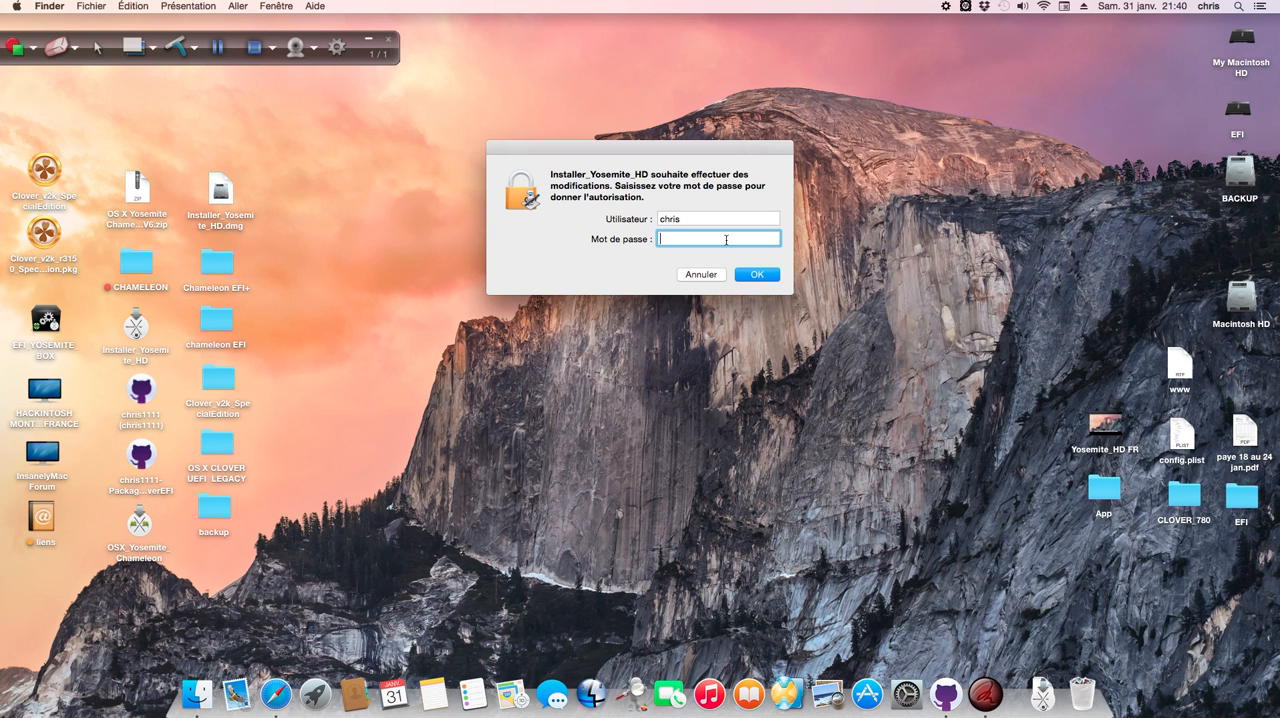
pyautogui.write('••')
pyautogui.press('Return')
# Step: Move the status file on the desktop to just above PostInstall_YosemiteHD.pkg and collapse the Ink2Go toolbar
pyautogui.moveTo(1172, 50); pyautogui.dragTo(1167, 228)
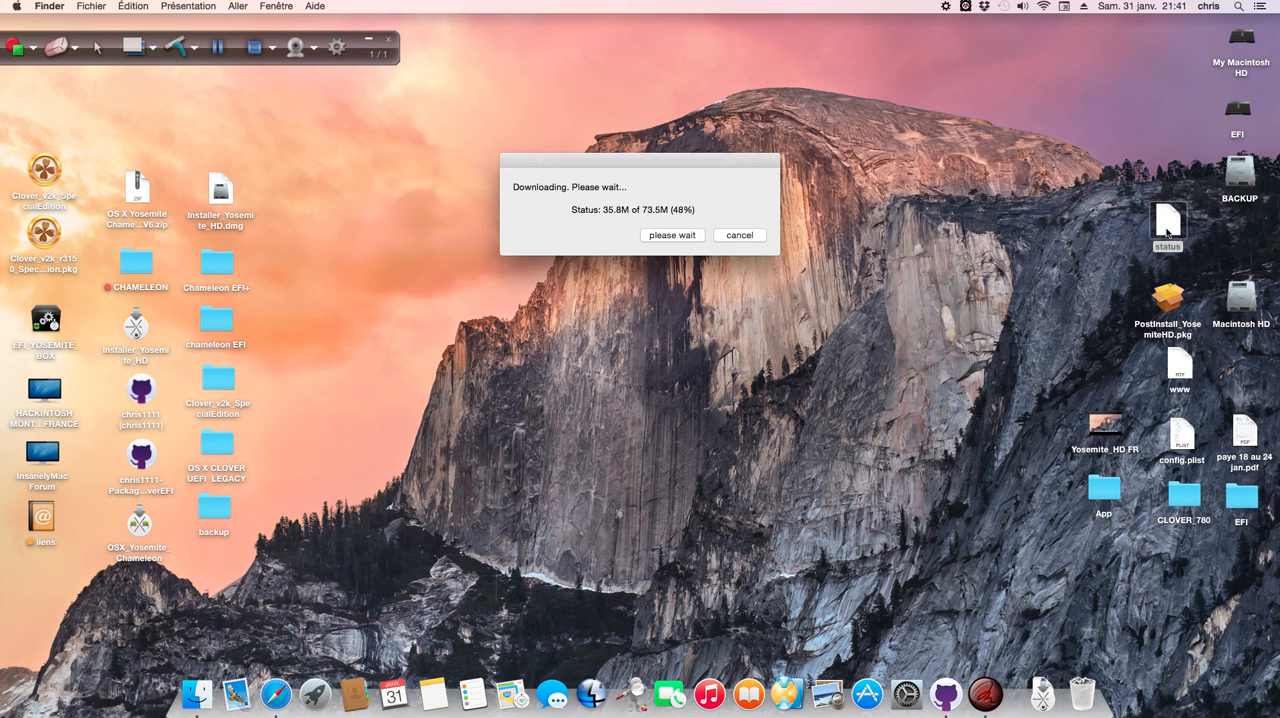
pyautogui.click(369, 43)
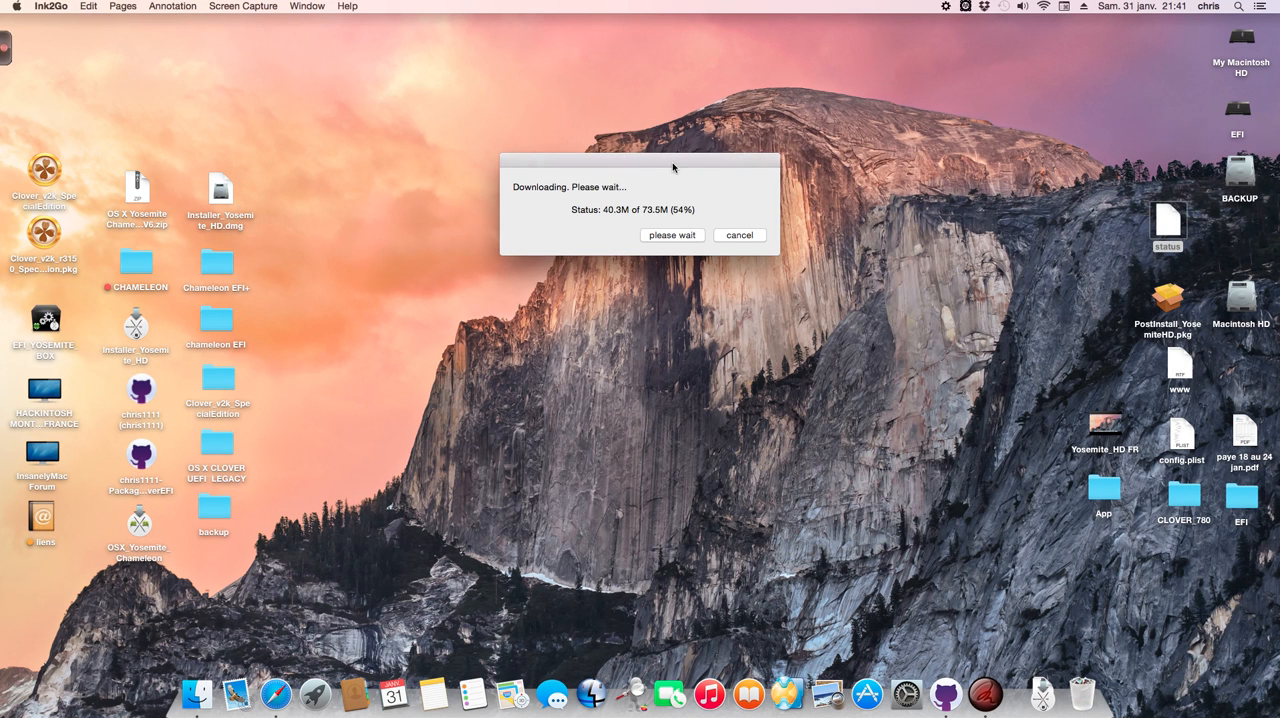
pyautogui.moveTo(680, 163); pyautogui.dragTo(702, 139)
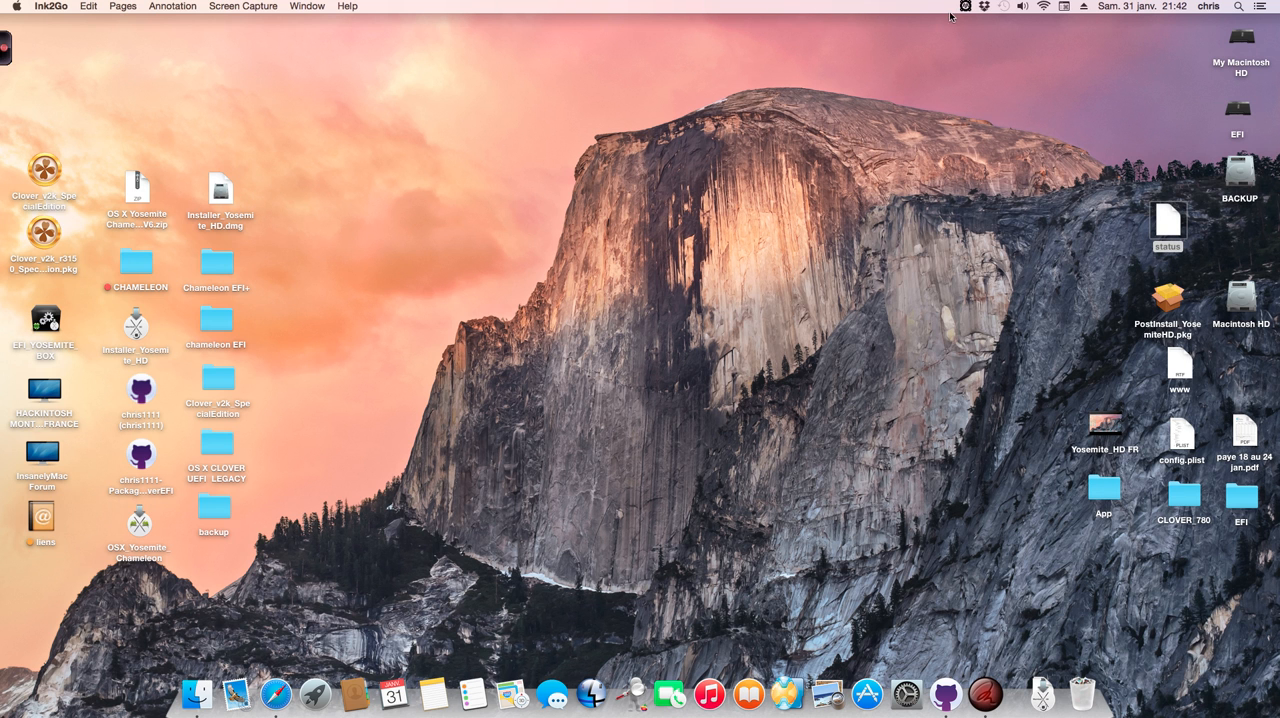
# Step: Align the folder icons in the Macintosh HD volume and open its Utilisateurs folder
pyautogui.doubleClick(1241, 298)
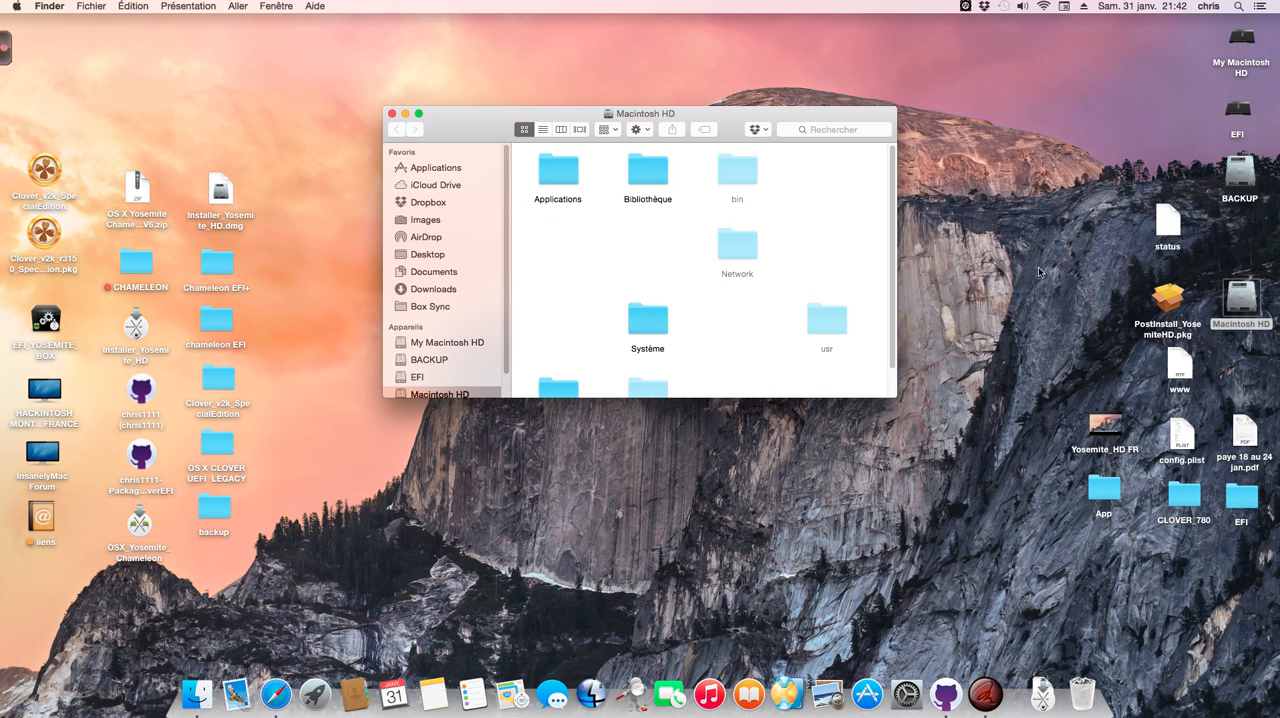
pyautogui.moveTo(513, 136); pyautogui.dragTo(510, 119)
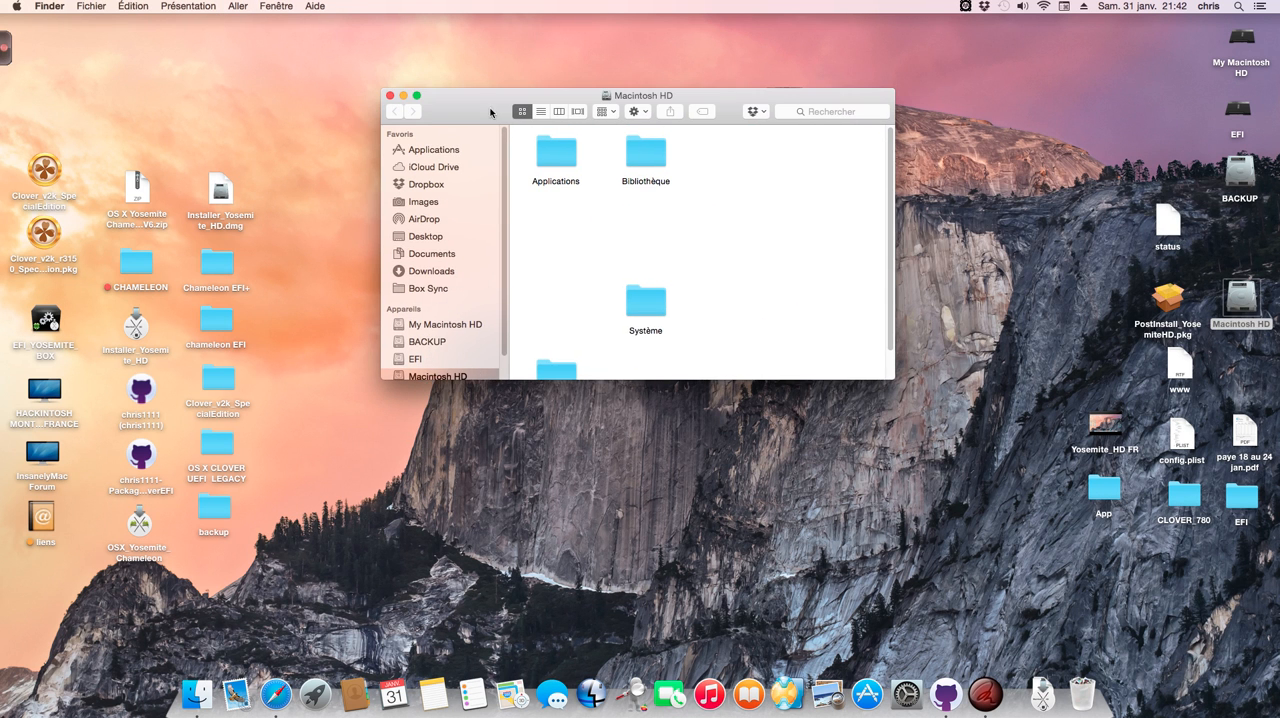
pyautogui.click(184, 6)
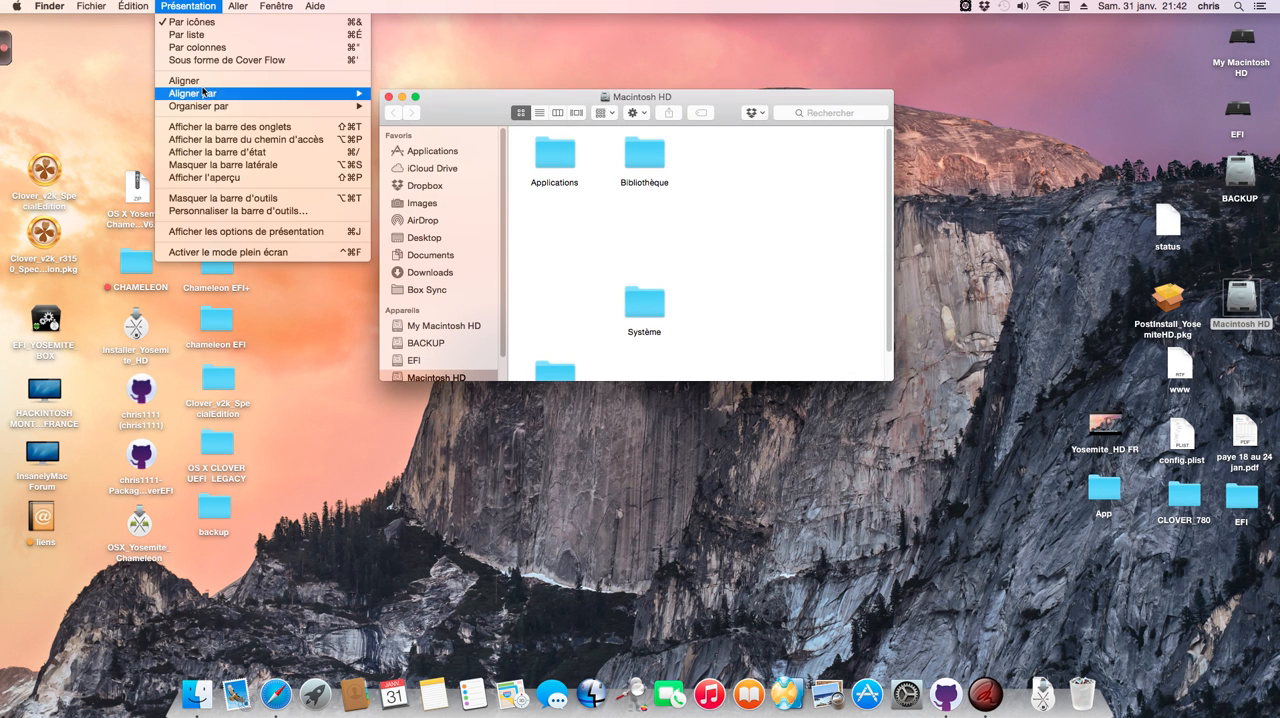
pyautogui.moveTo(217, 93)
pyautogui.click(390, 96)
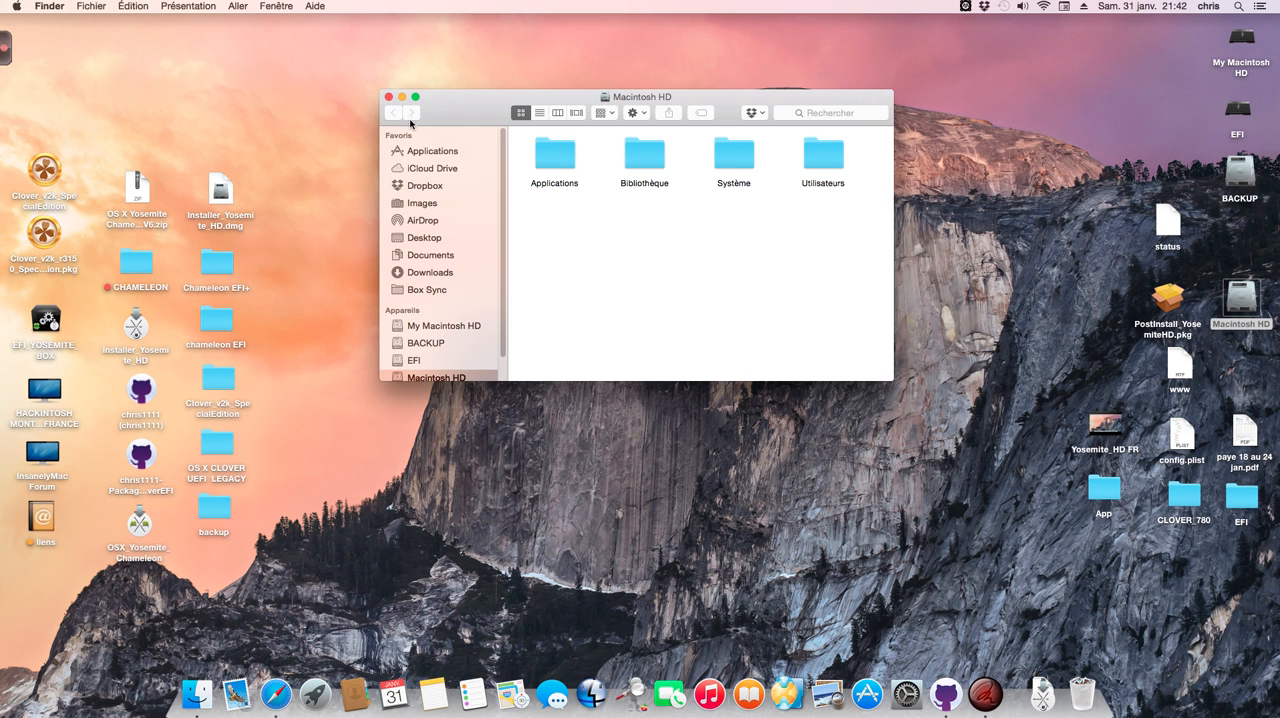
pyautogui.doubleClick(838, 160)
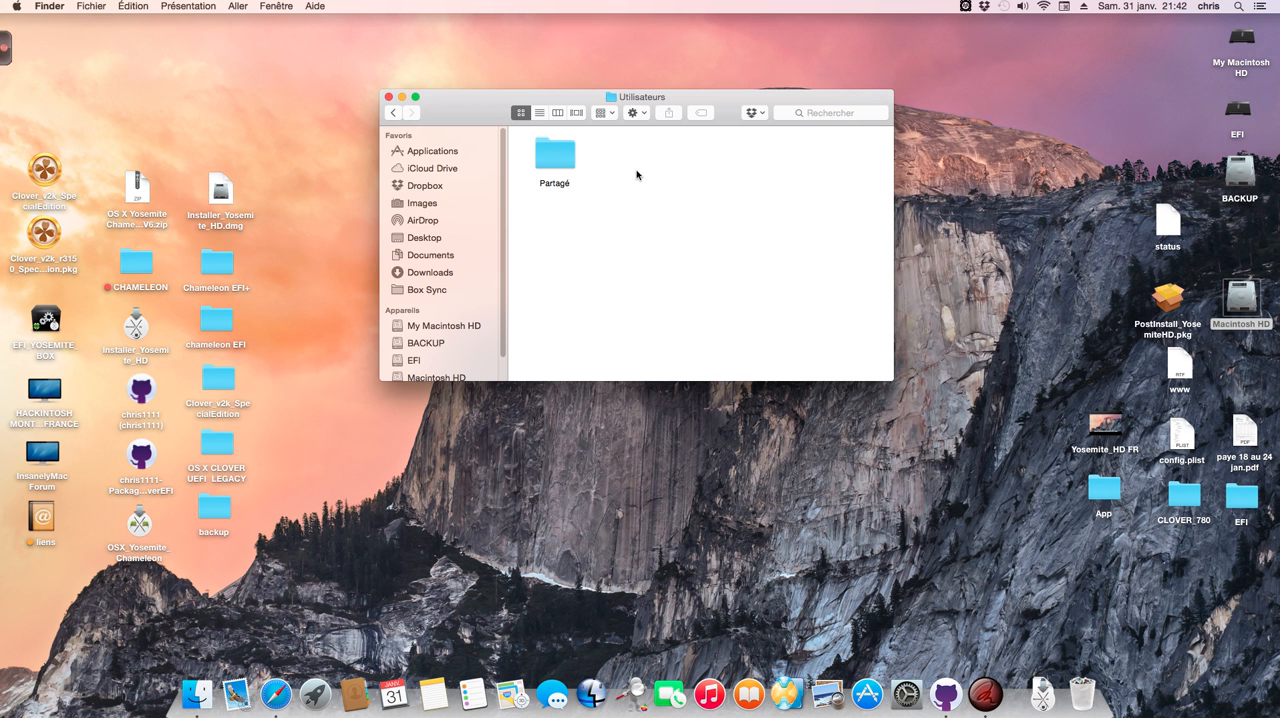
# Step: Check the Utilisateurs folder on My Macintosh HD and move the Macintosh HD desktop icon up beneath BACKUP
pyautogui.click(388, 97)
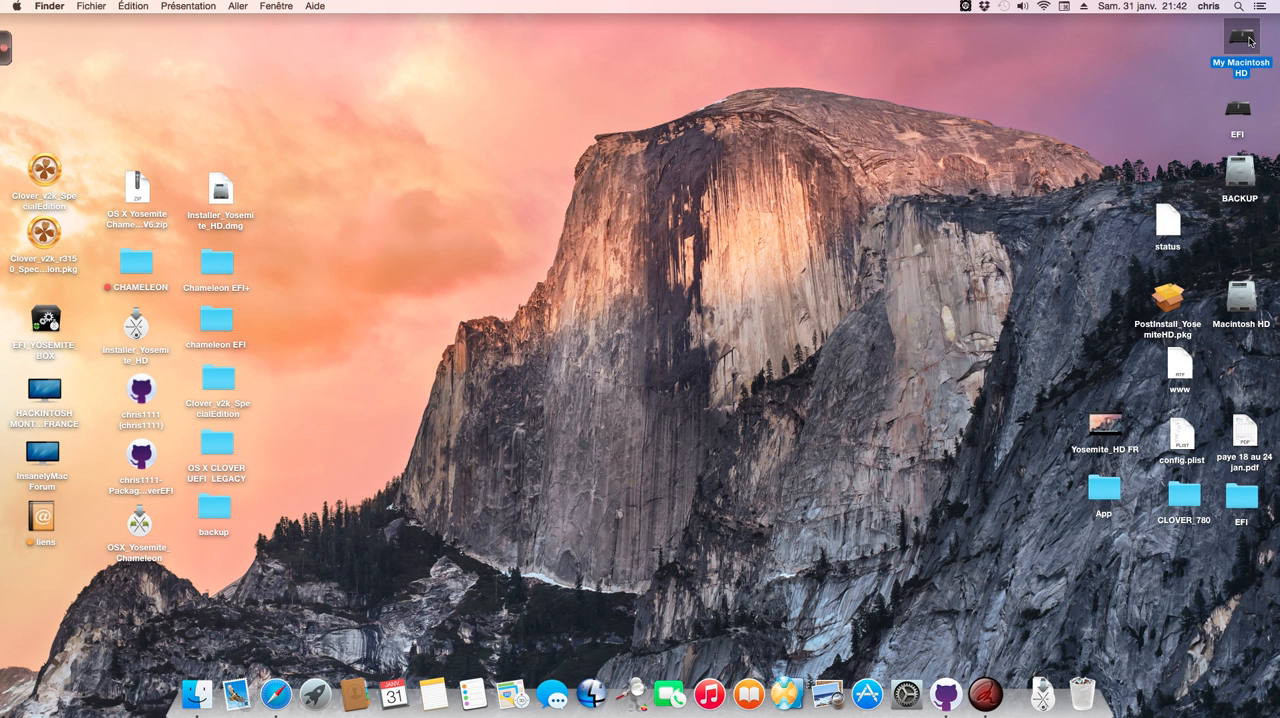
pyautogui.doubleClick(1245, 40)
pyautogui.doubleClick(788, 122)
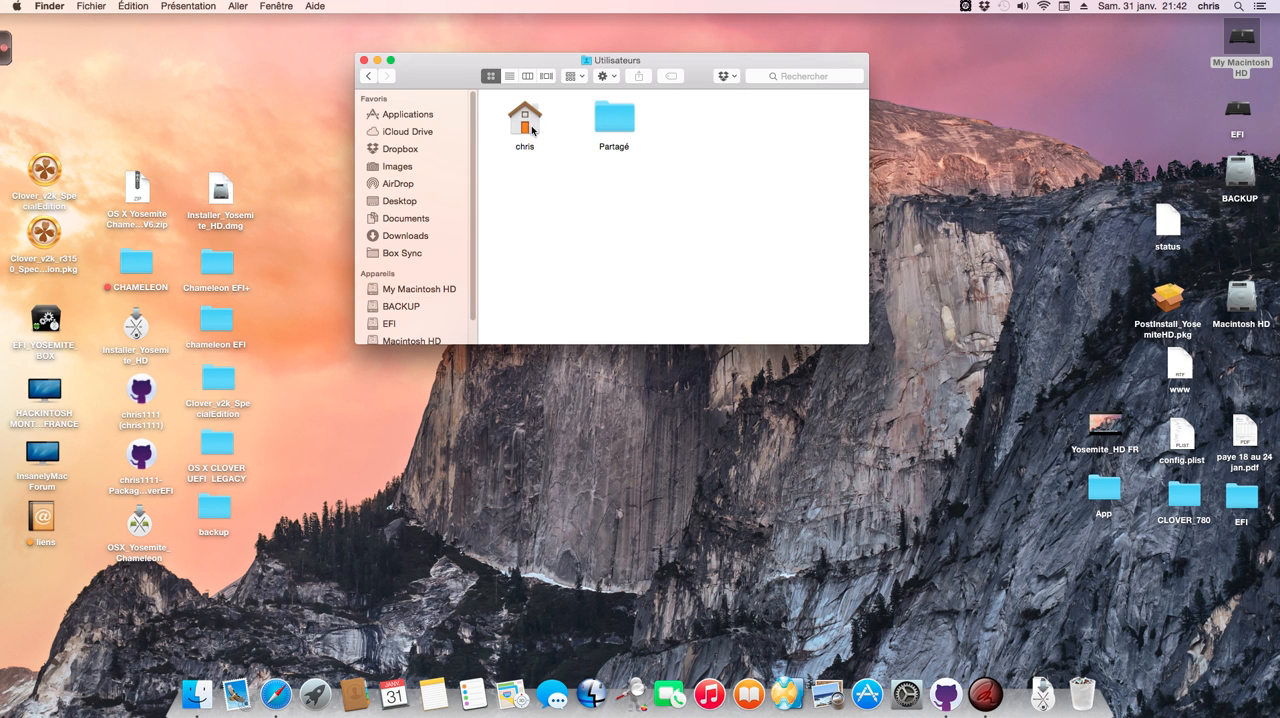
pyautogui.click(364, 61)
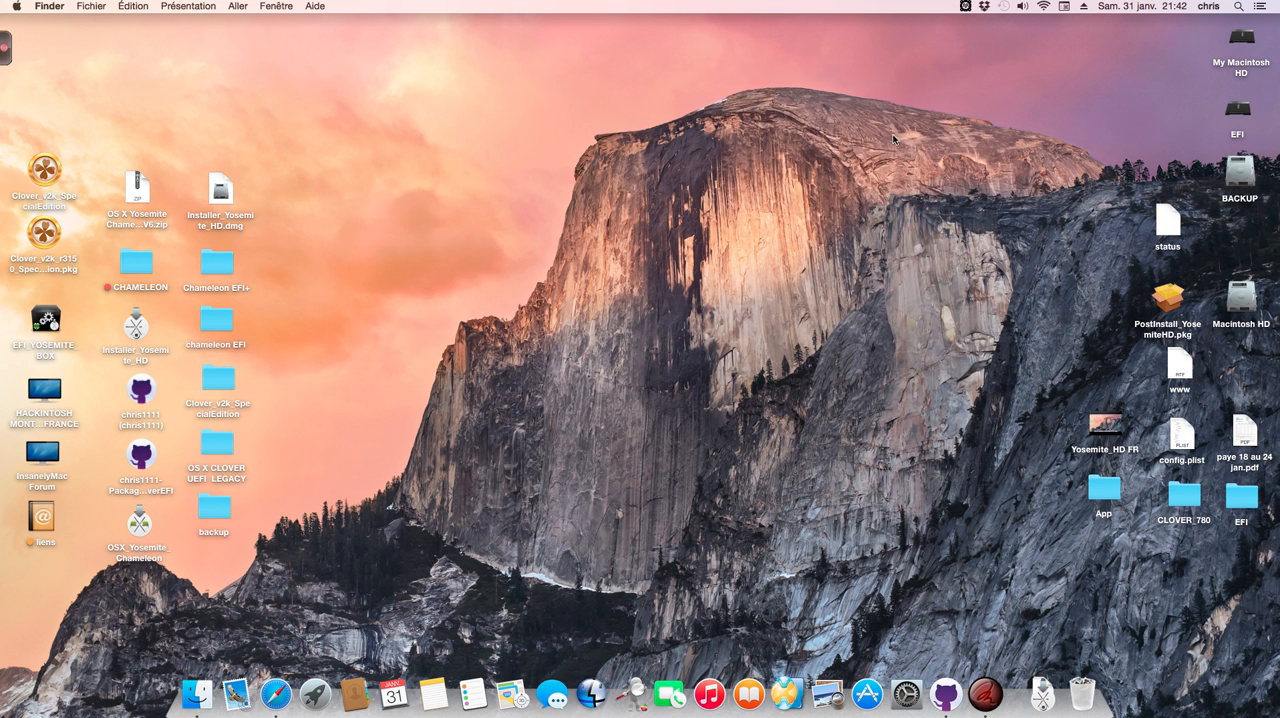
pyautogui.moveTo(1241, 300); pyautogui.dragTo(1244, 262)
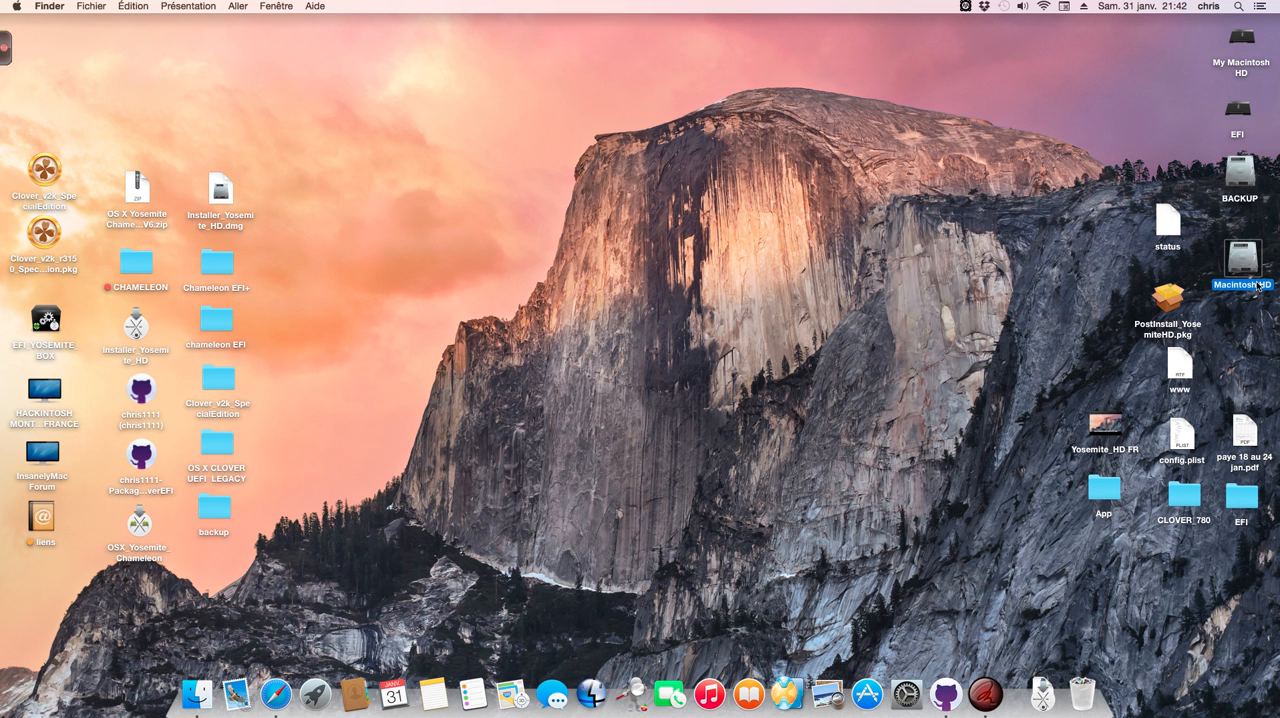
pyautogui.click(1231, 304)
# Step: Launch PostInstall_YosemiteHD.pkg, allow its compatibility check, and advance past the introduction, read-me and licence to the installation type
pyautogui.doubleClick(1170, 300)
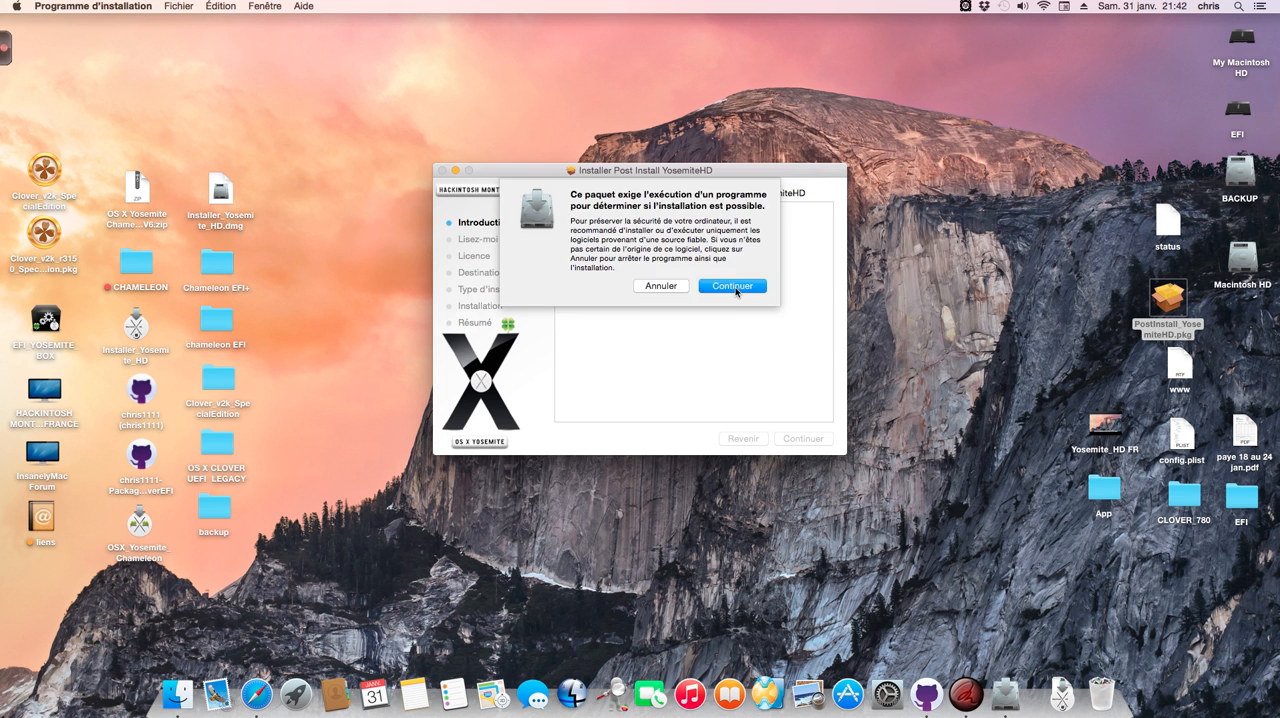
pyautogui.click(737, 288)
pyautogui.click(814, 443)
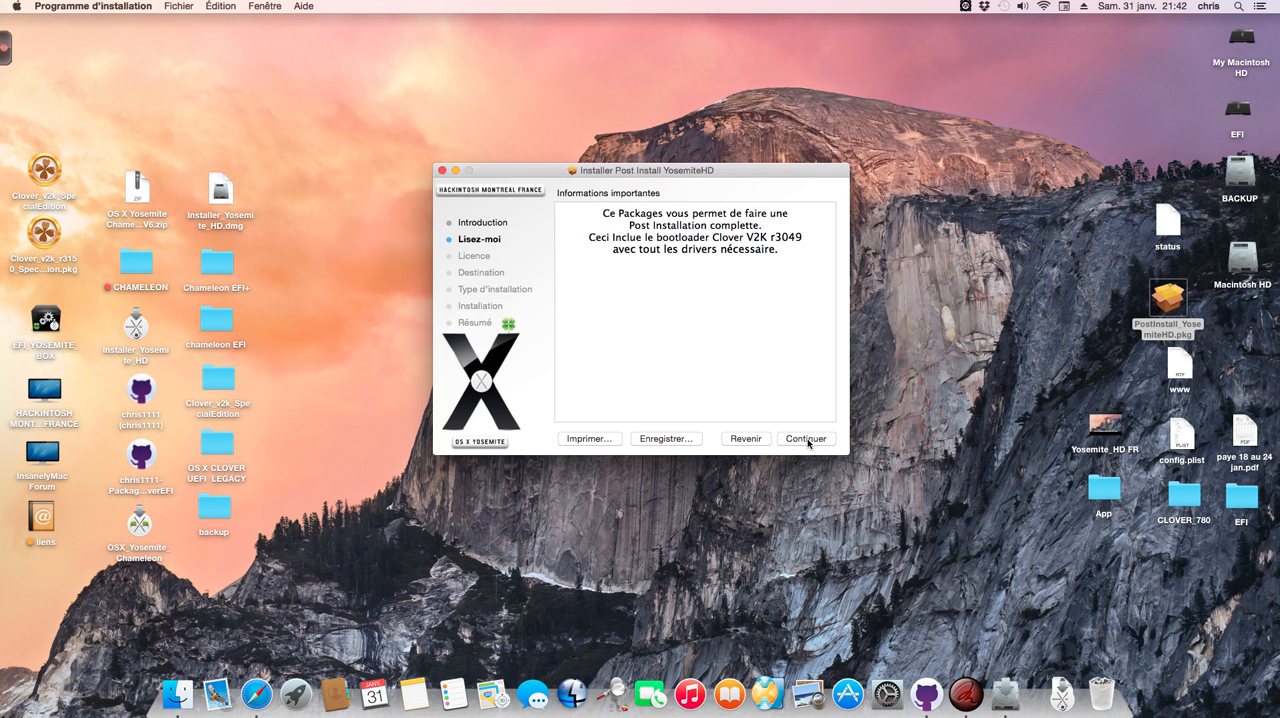
pyautogui.click(812, 442)
pyautogui.click(811, 440)
pyautogui.click(768, 276)
pyautogui.moveTo(761, 171); pyautogui.dragTo(767, 145)
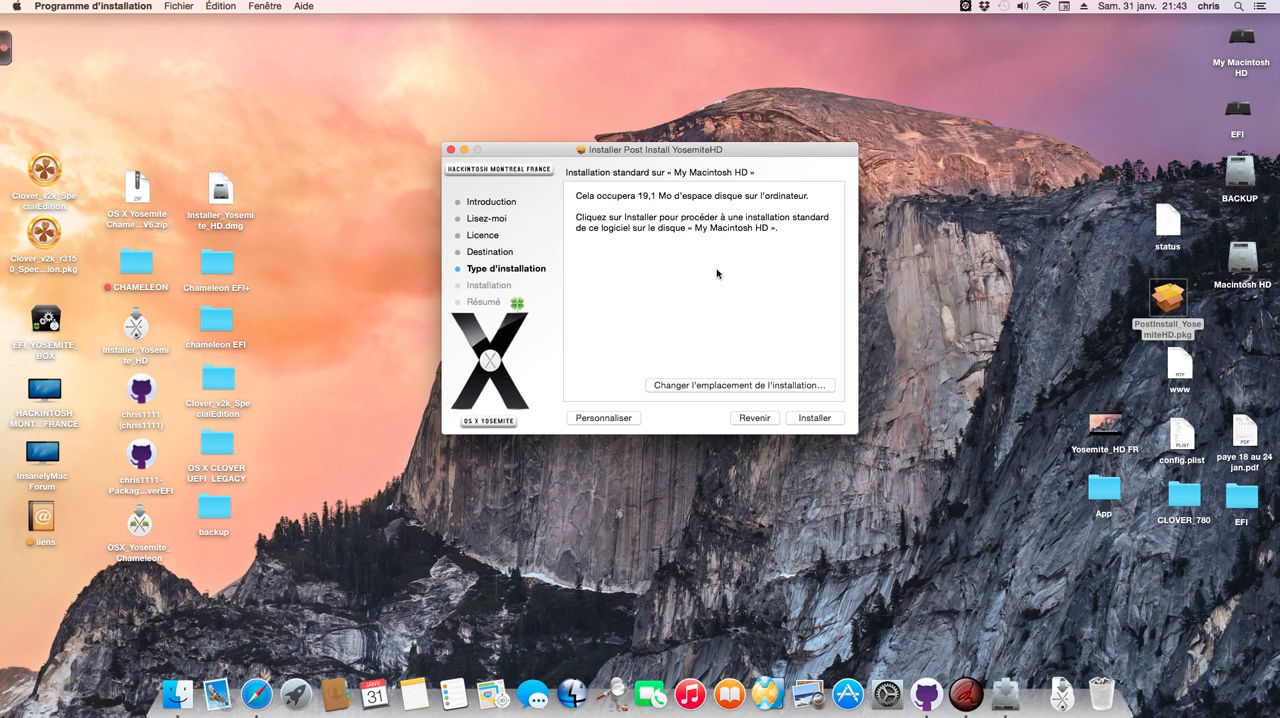
# Step: Change the post-install package's destination disk to Macintosh HD
pyautogui.click(727, 386)
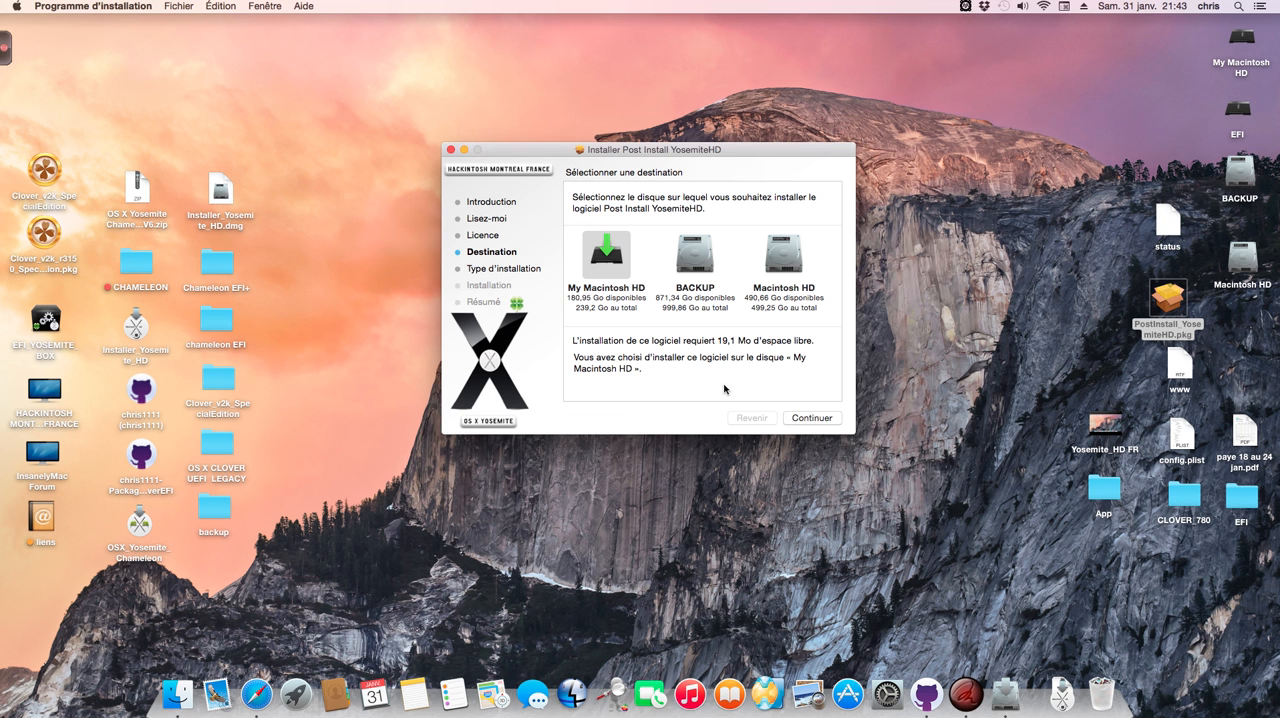
pyautogui.click(788, 262)
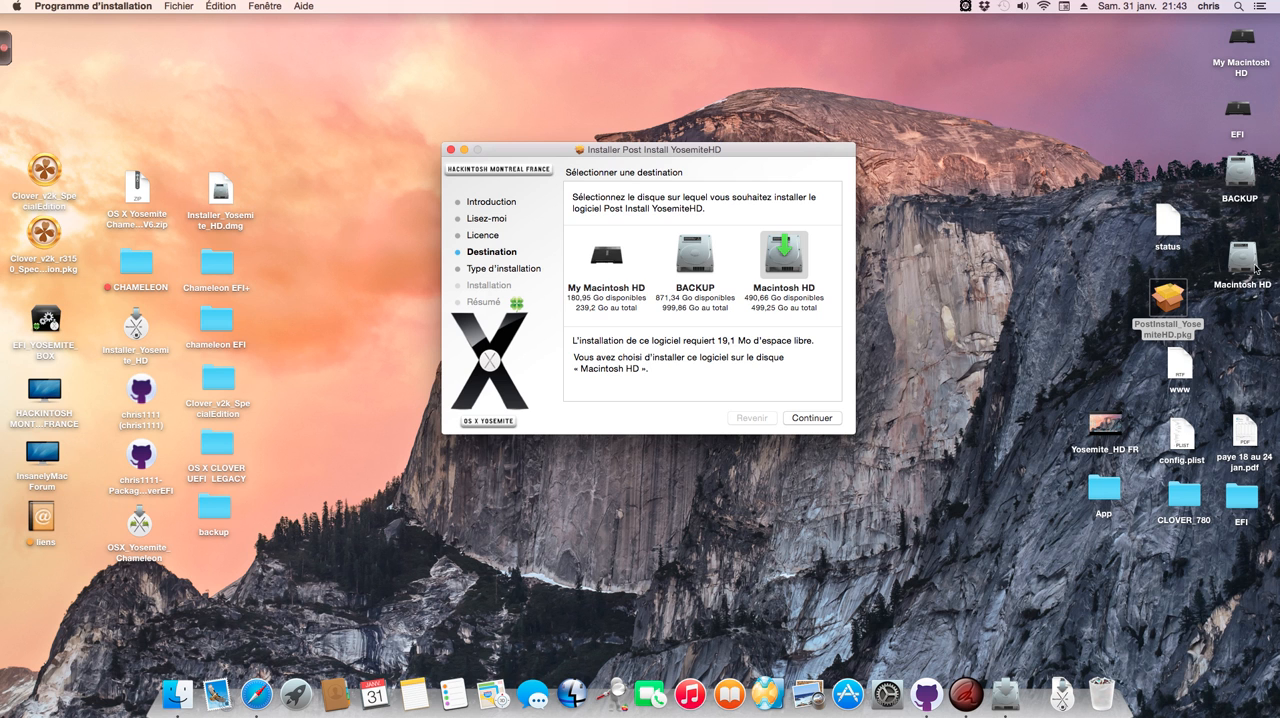
pyautogui.click(825, 422)
# Step: Customize the installation and expand the Bootloader group and its Clover V2K r3049 entry
pyautogui.click(587, 417)
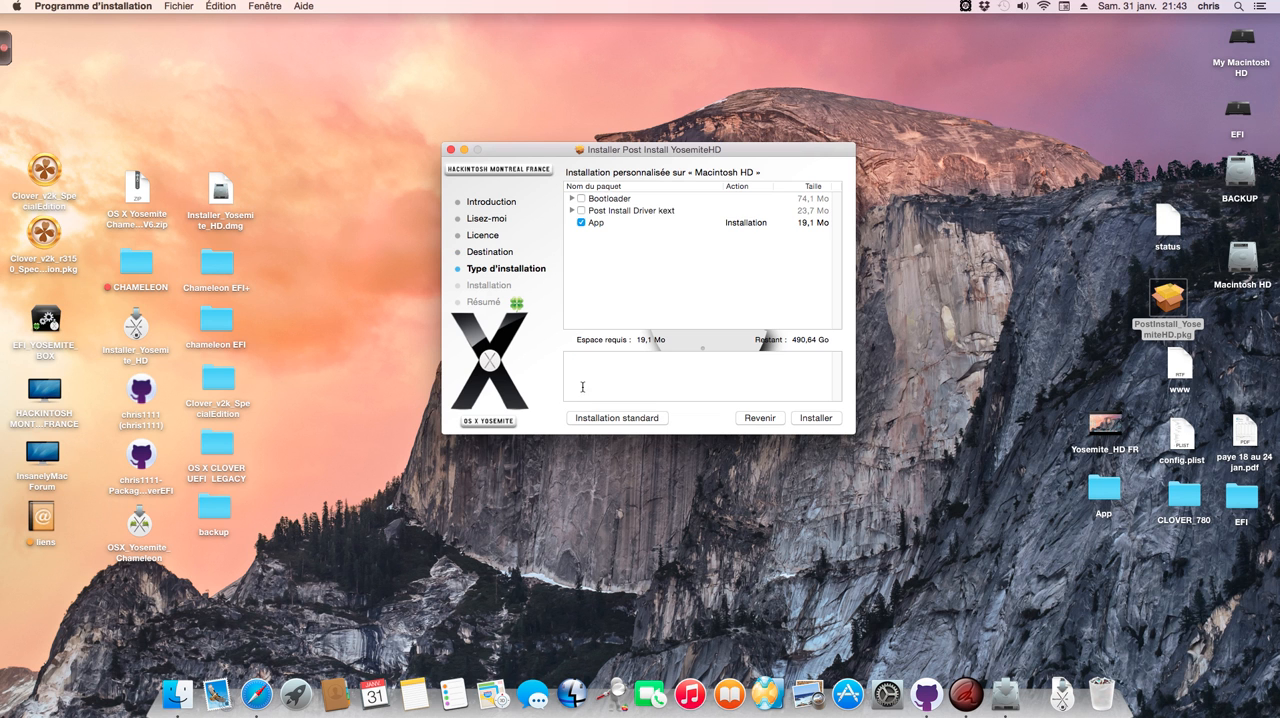
pyautogui.click(572, 199)
pyautogui.click(584, 210)
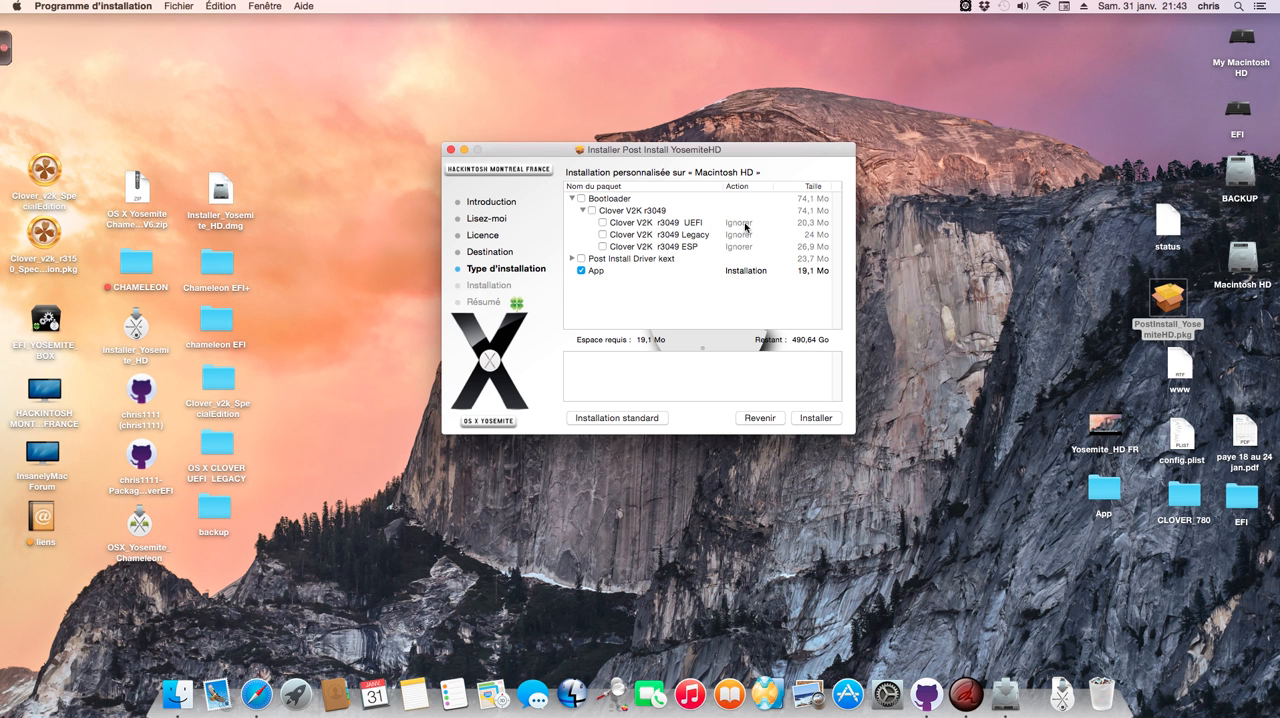
pyautogui.moveTo(772, 146); pyautogui.dragTo(780, 137)
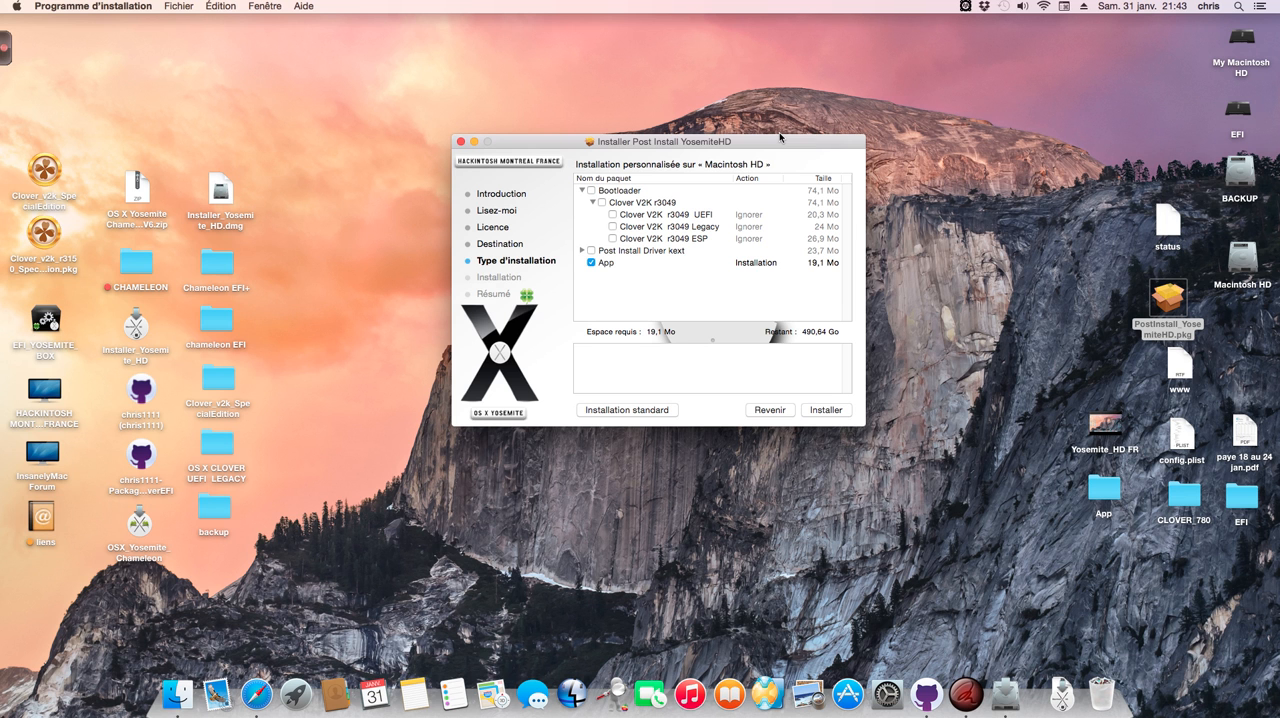
pyautogui.moveTo(780, 140); pyautogui.dragTo(779, 130)
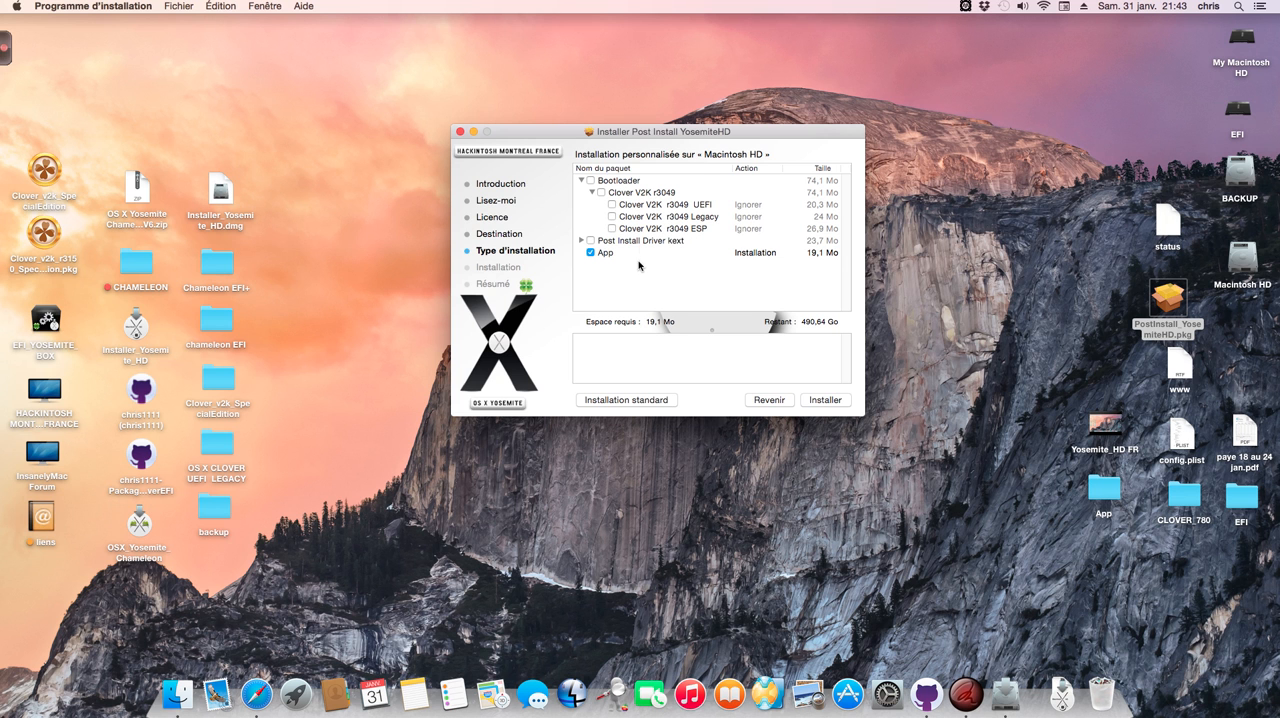
# Step: Expand the Post Install Driver kext group and select Clover V2K r3049 UEFI for installation
pyautogui.click(612, 204)
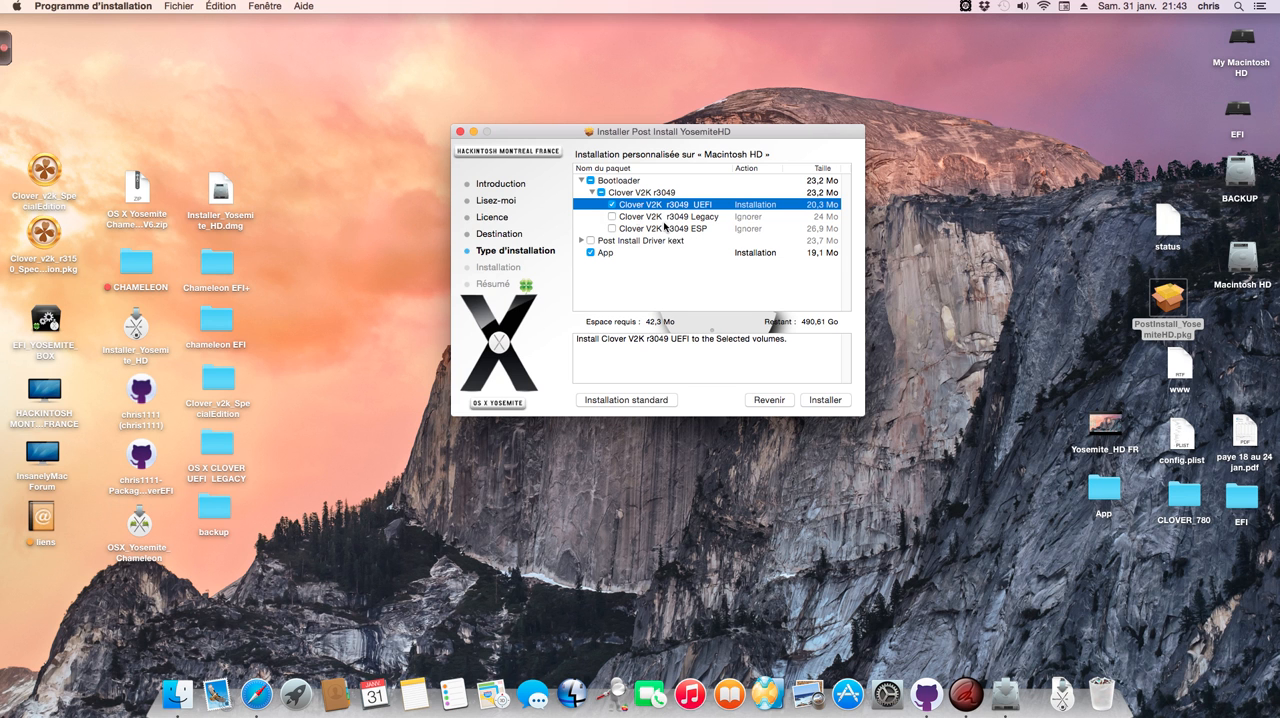
pyautogui.click(612, 204)
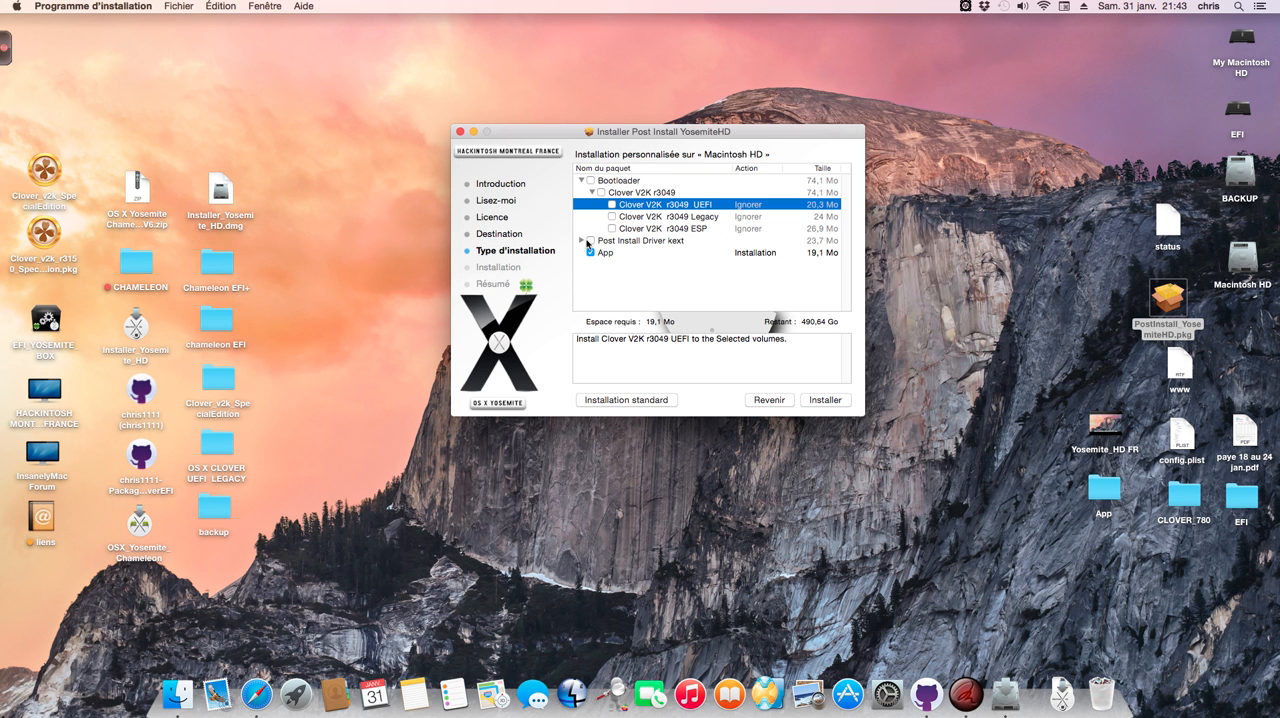
pyautogui.click(582, 241)
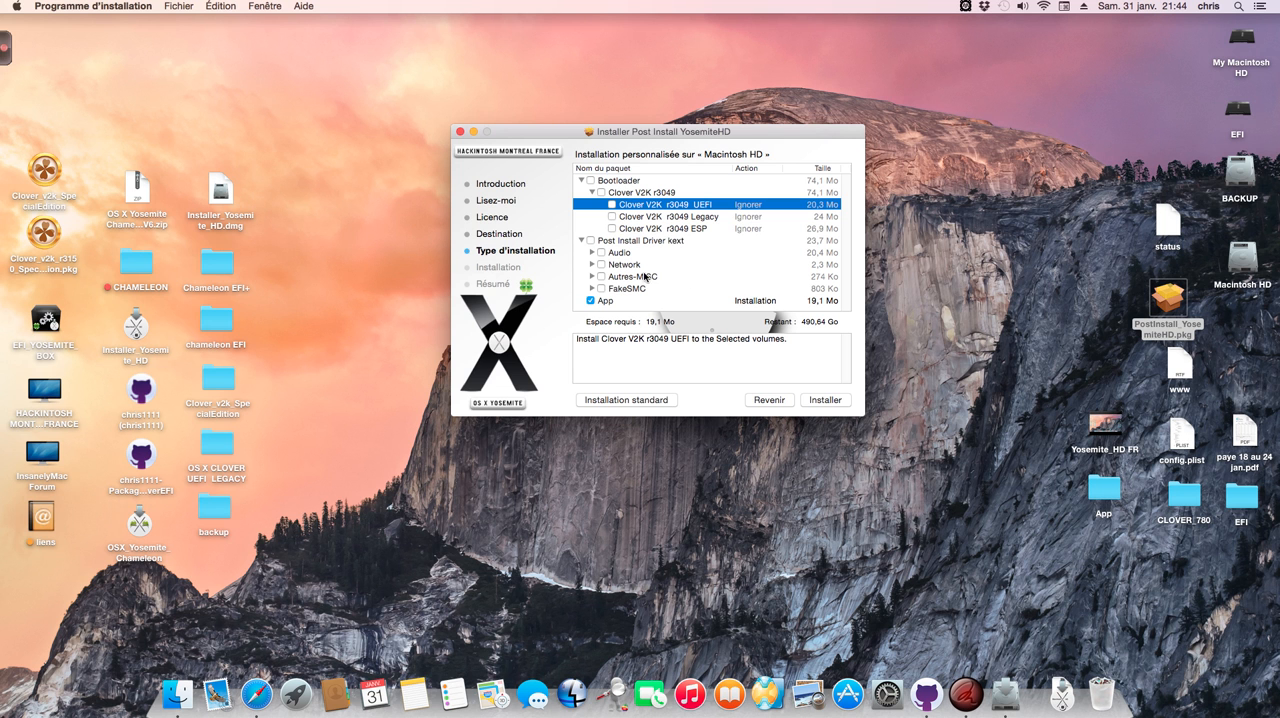
pyautogui.moveTo(763, 133); pyautogui.dragTo(763, 124)
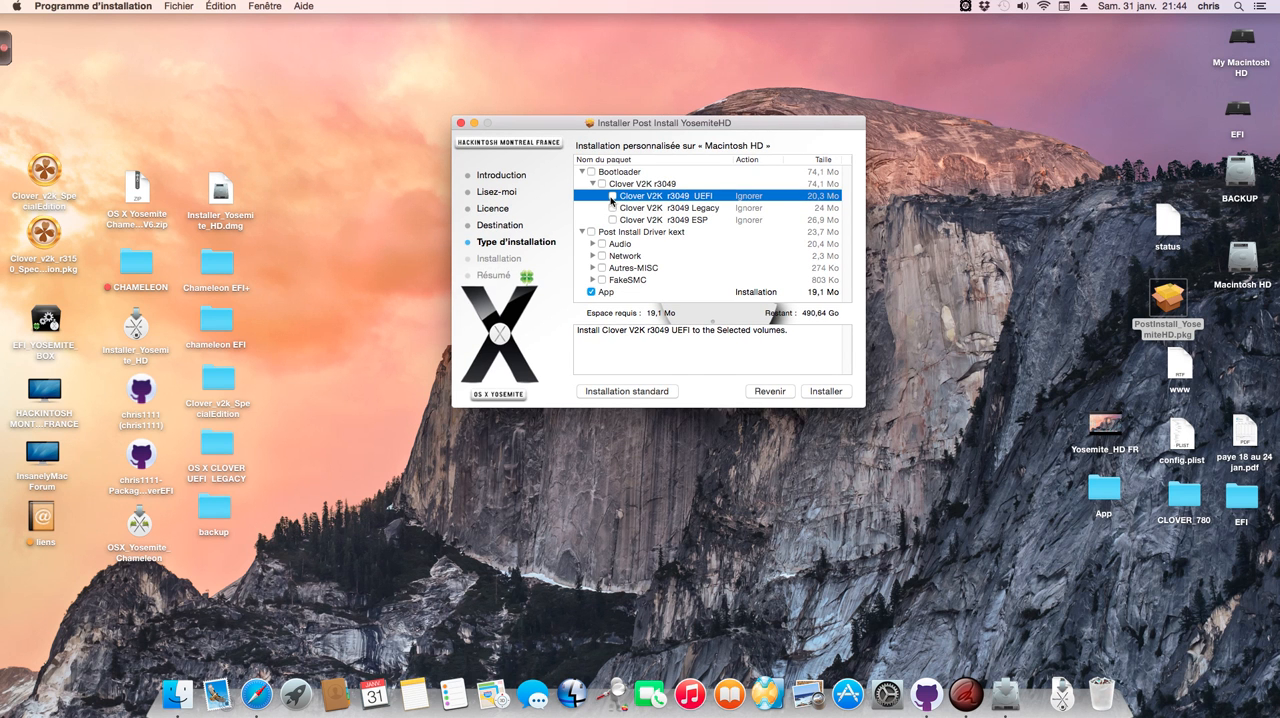
pyautogui.moveTo(560, 125); pyautogui.dragTo(581, 113)
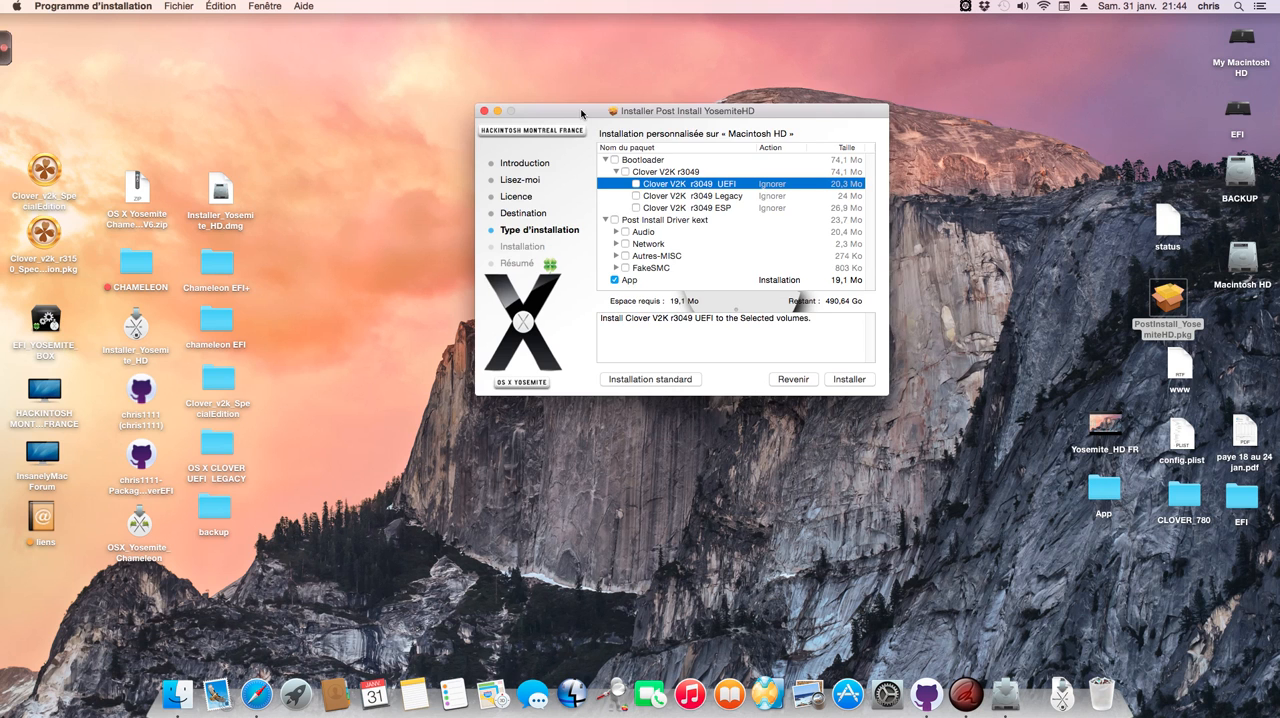
pyautogui.moveTo(581, 113); pyautogui.dragTo(588, 93)
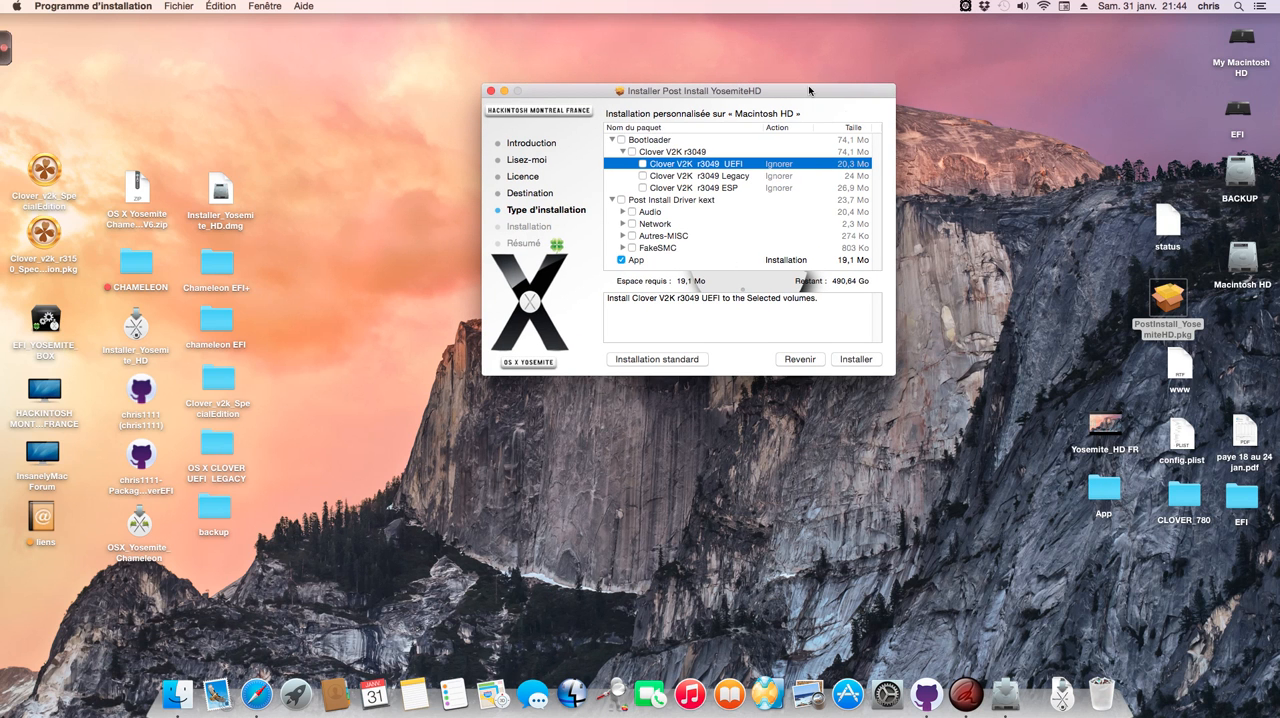
pyautogui.moveTo(808, 91); pyautogui.dragTo(802, 94)
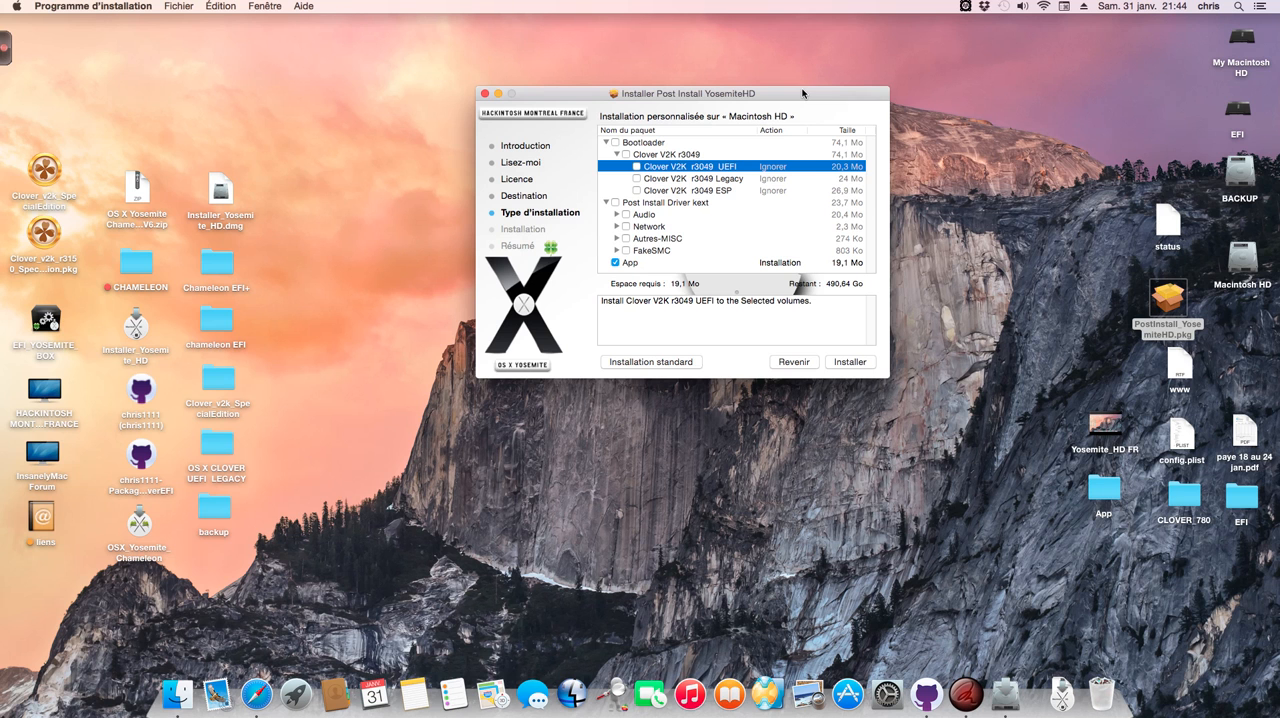
pyautogui.click(637, 166)
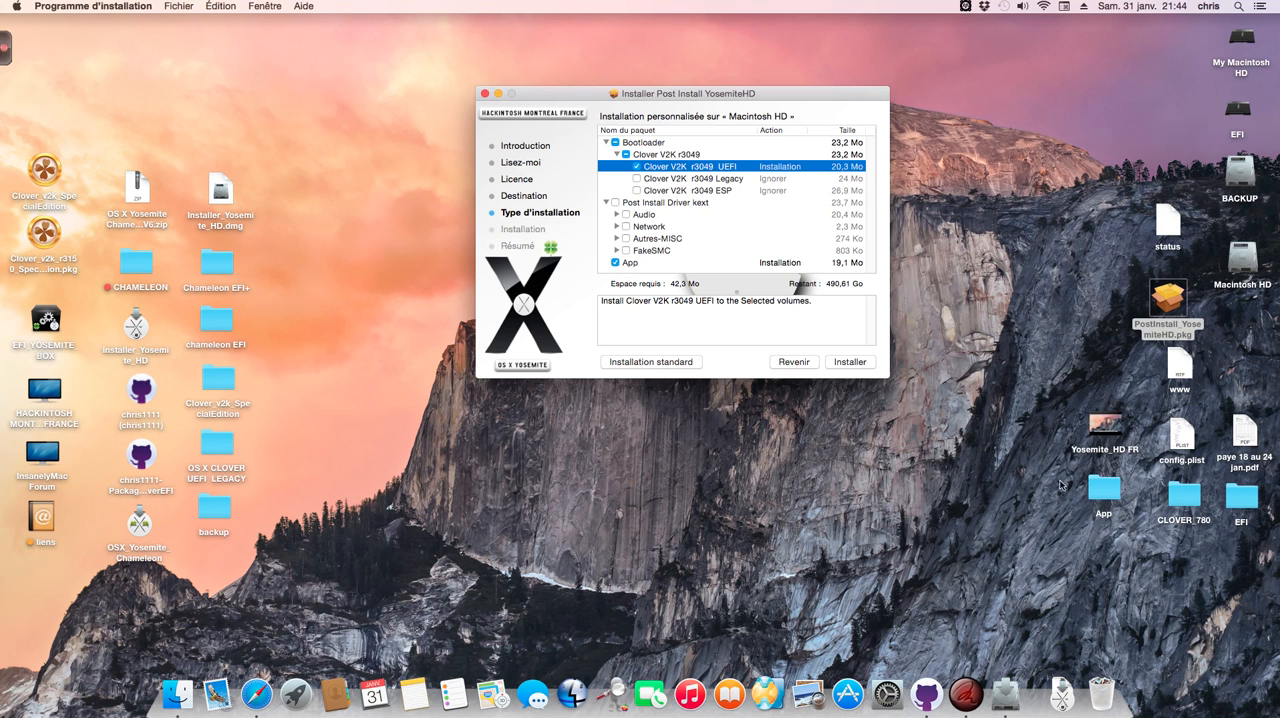
# Step: Exclude the App package from the installation and check the contents of the App folder on the desktop
pyautogui.click(1106, 490)
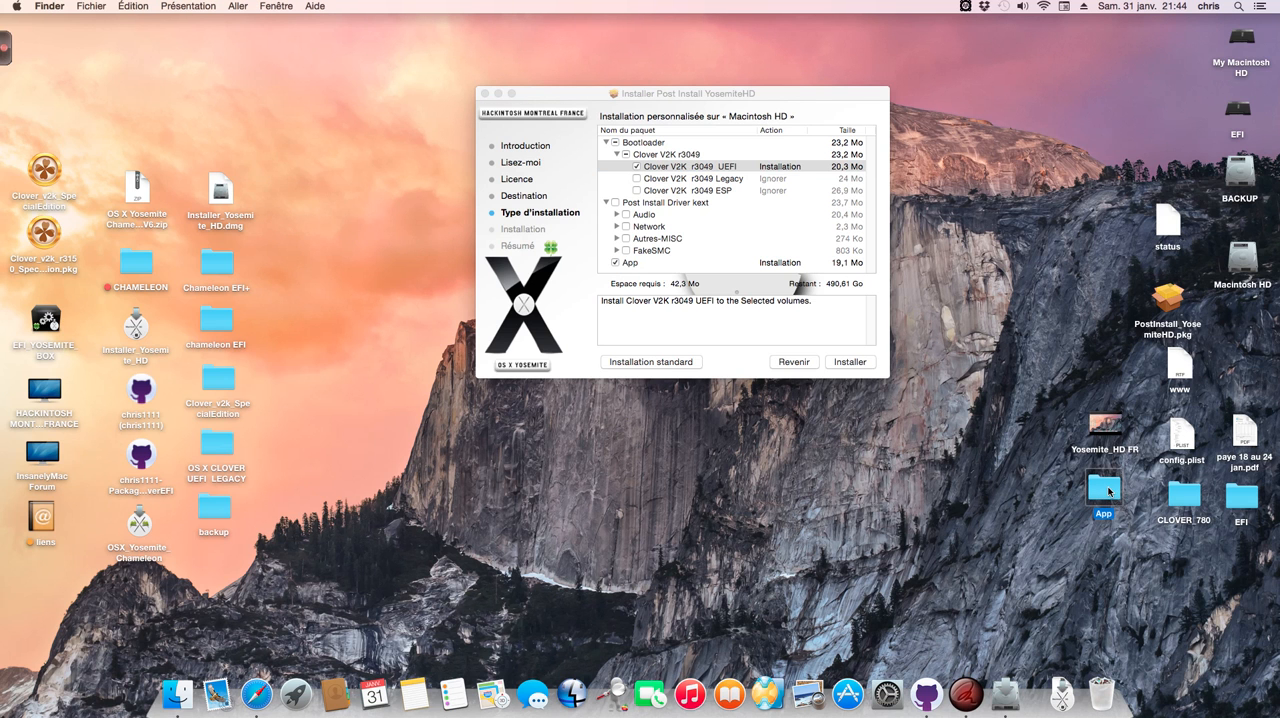
pyautogui.click(615, 262)
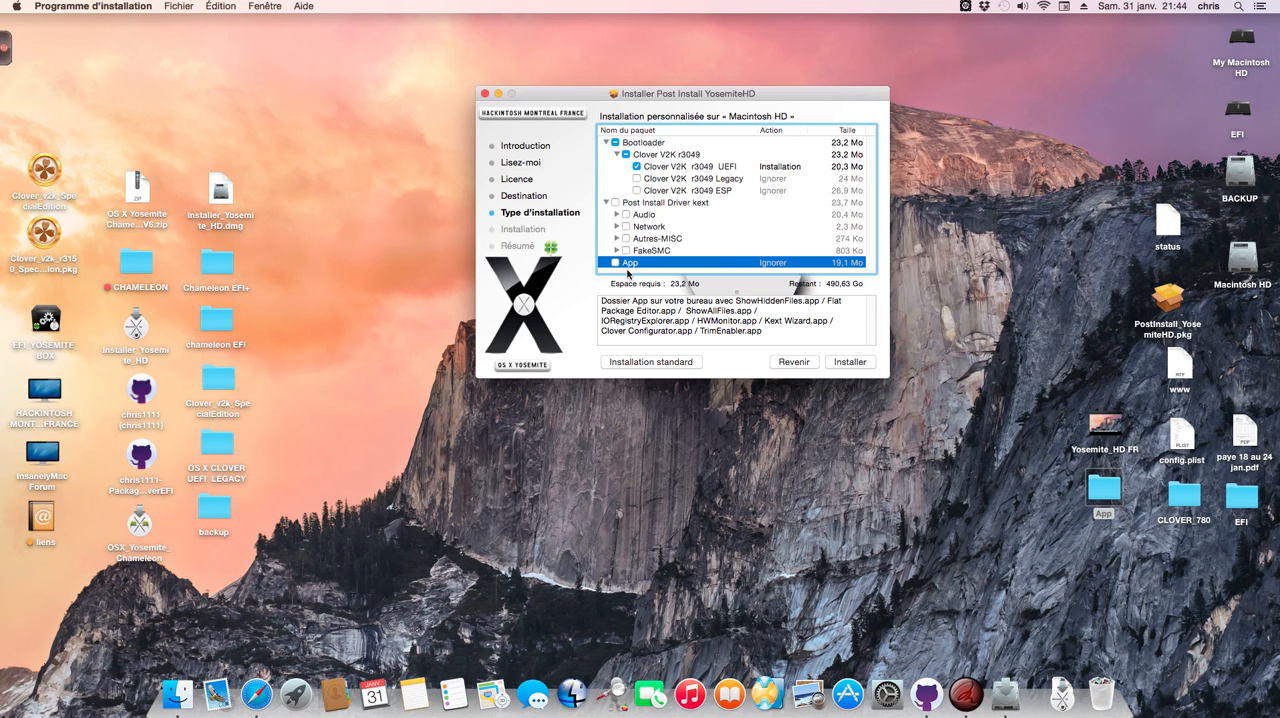
pyautogui.doubleClick(1104, 482)
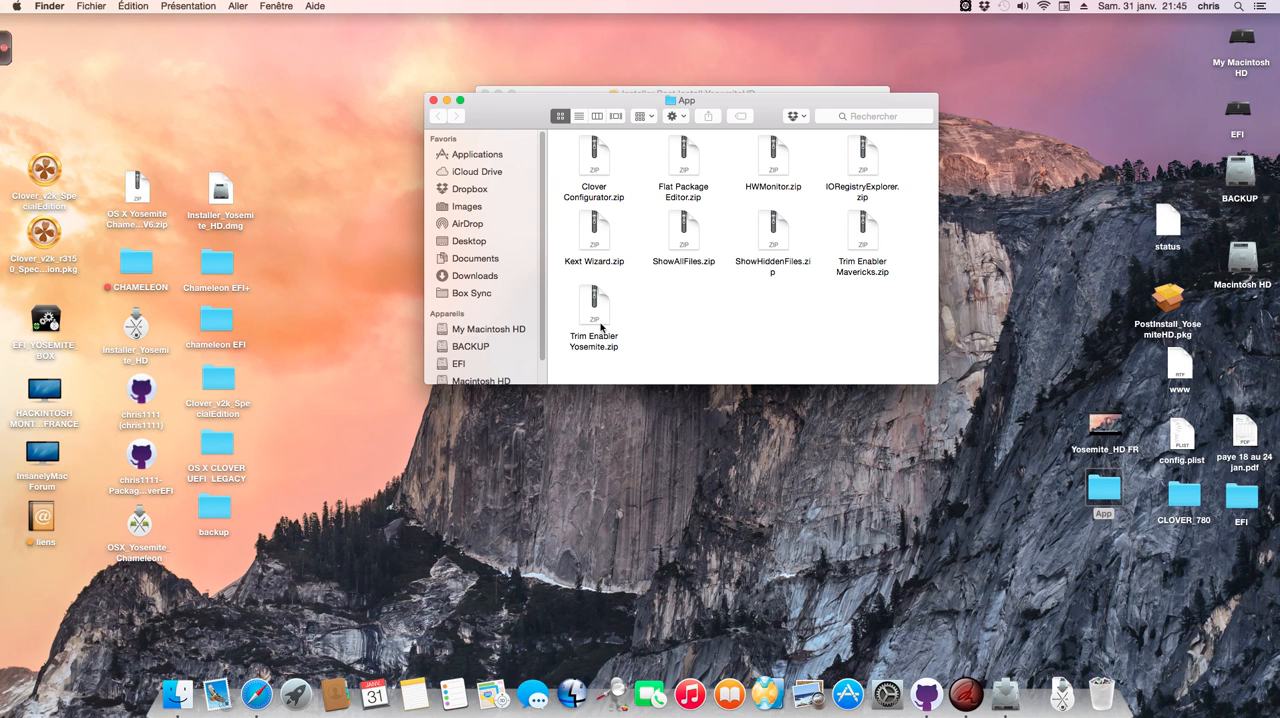
pyautogui.click(433, 100)
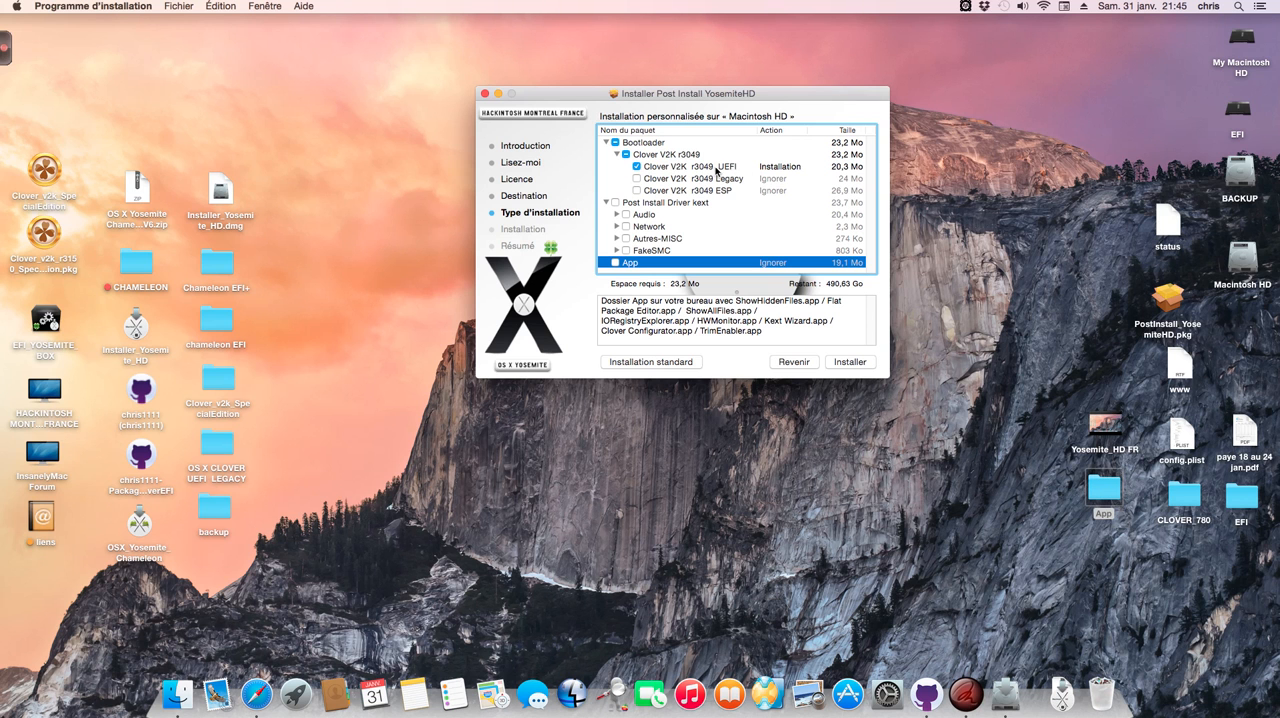
# Step: Install the selected packages on Macintosh HD, authorize with the account password, and close the installer
pyautogui.click(850, 362)
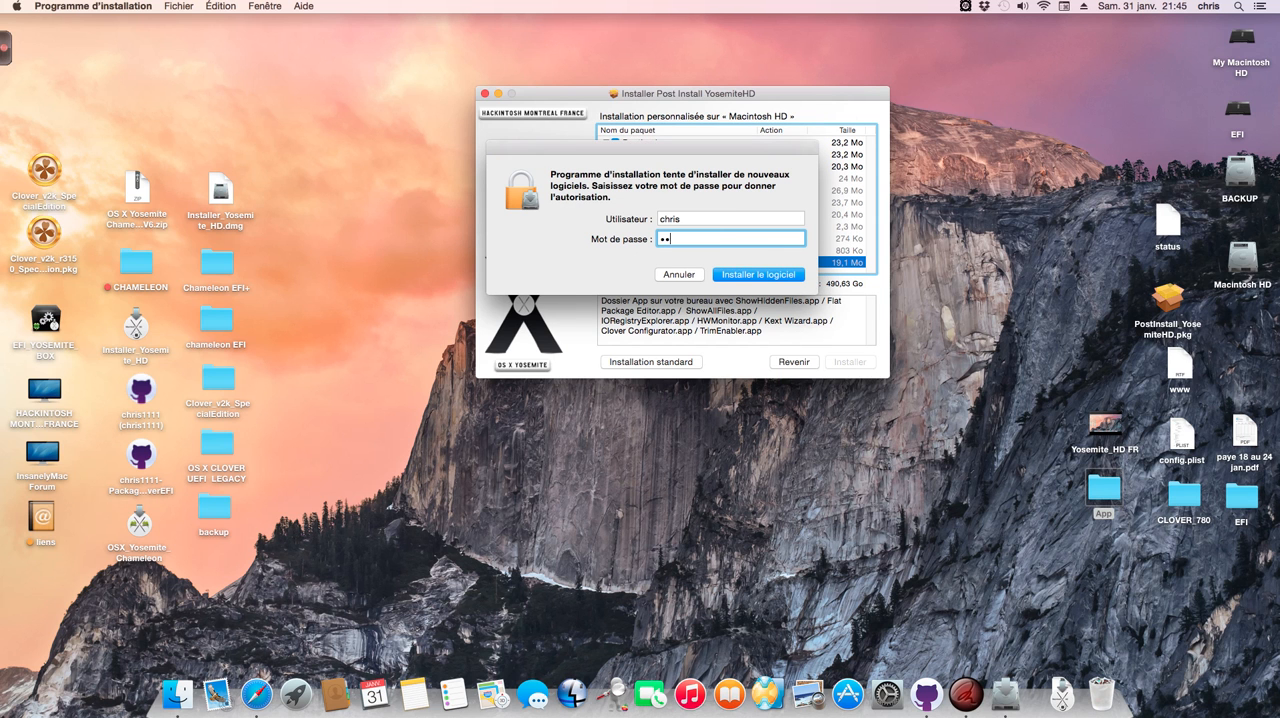
pyautogui.press('Return')
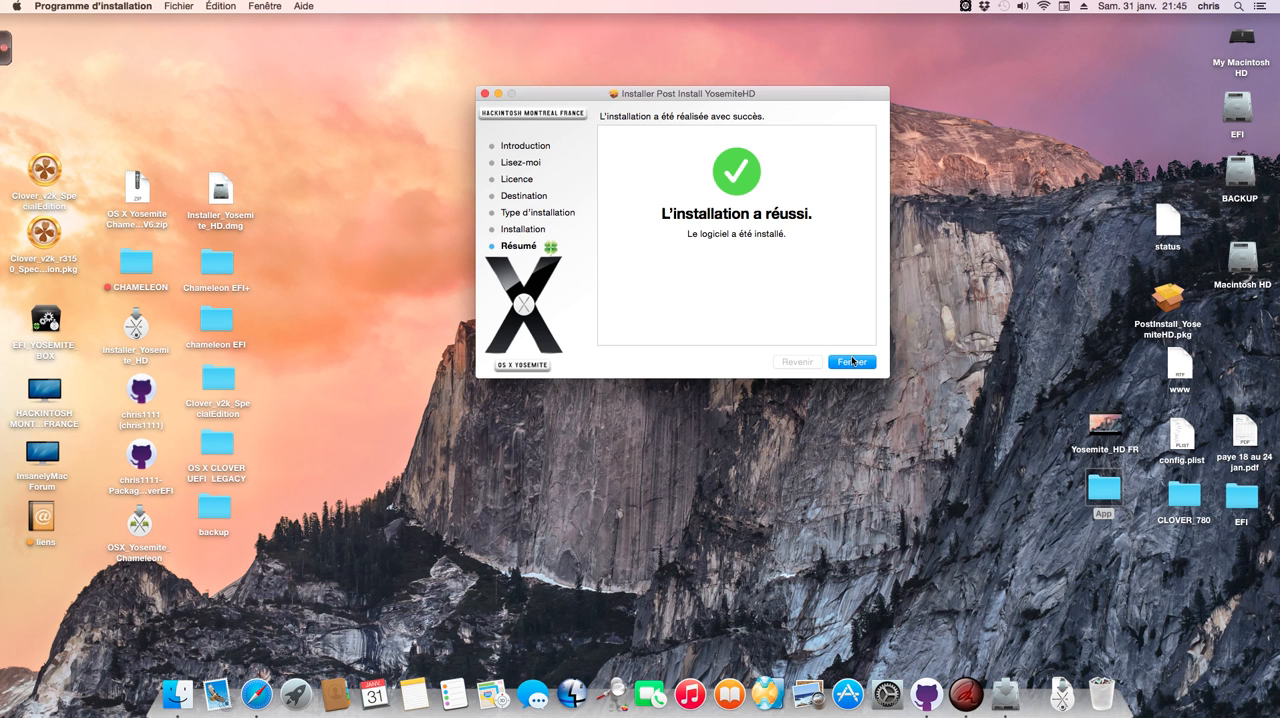
pyautogui.click(852, 361)
# Step: Open the EFI folder on the EFI volume and review Clover_Install_Log.txt
pyautogui.doubleClick(1236, 104)
pyautogui.click(544, 171)
pyautogui.doubleClick(735, 175)
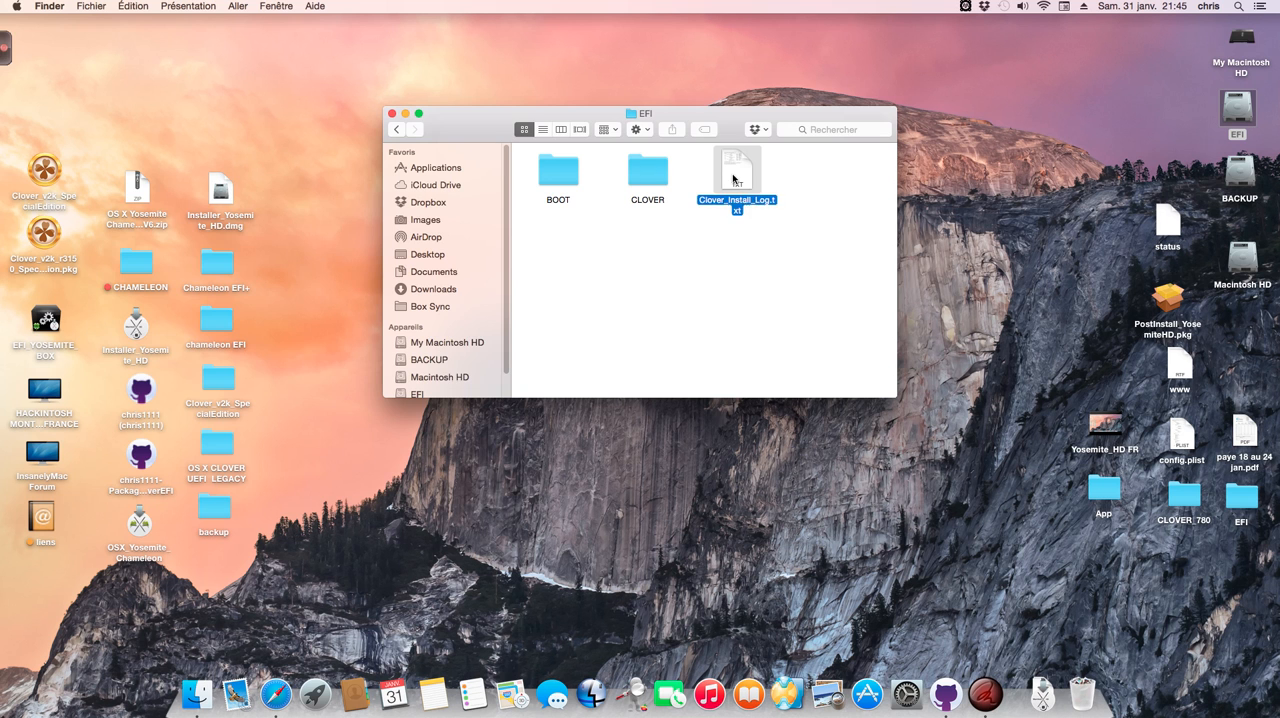
pyautogui.scroll(-1, 202, 387)
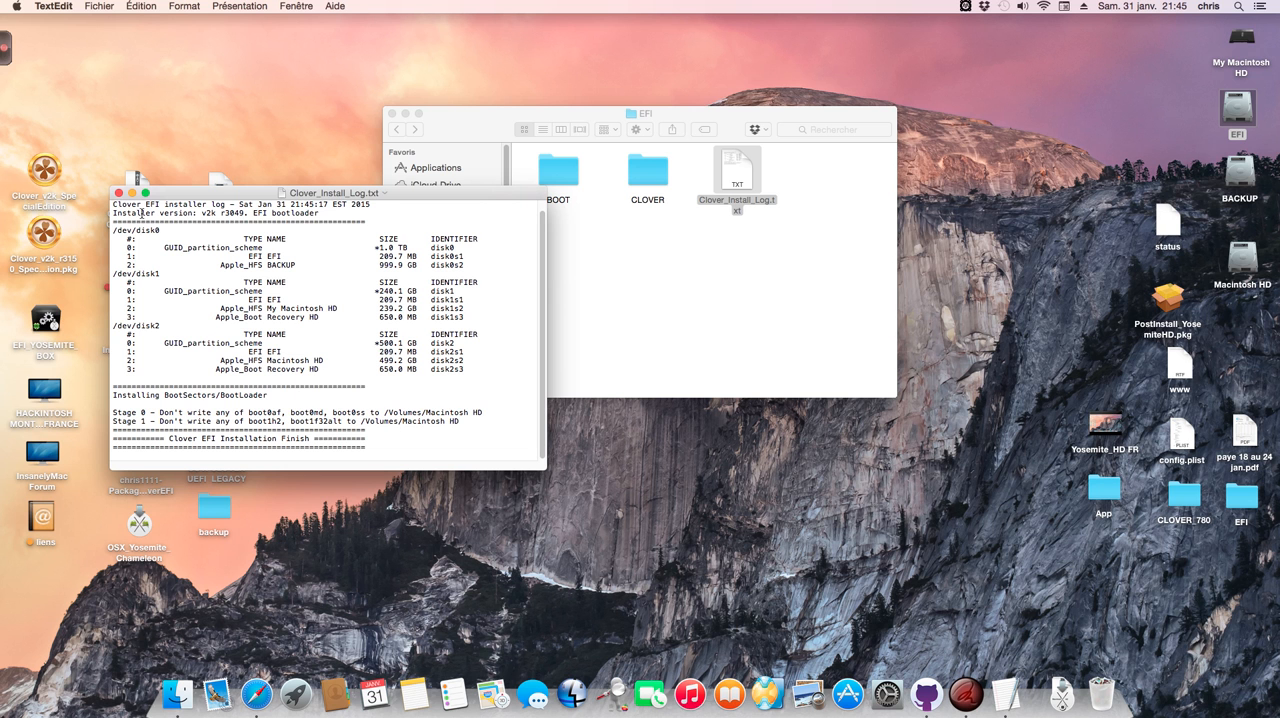
pyautogui.click(118, 193)
# Step: Inspect the CLOVER folder and the Other folder inside its kexts, and close the window
pyautogui.click(650, 215)
pyautogui.doubleClick(648, 175)
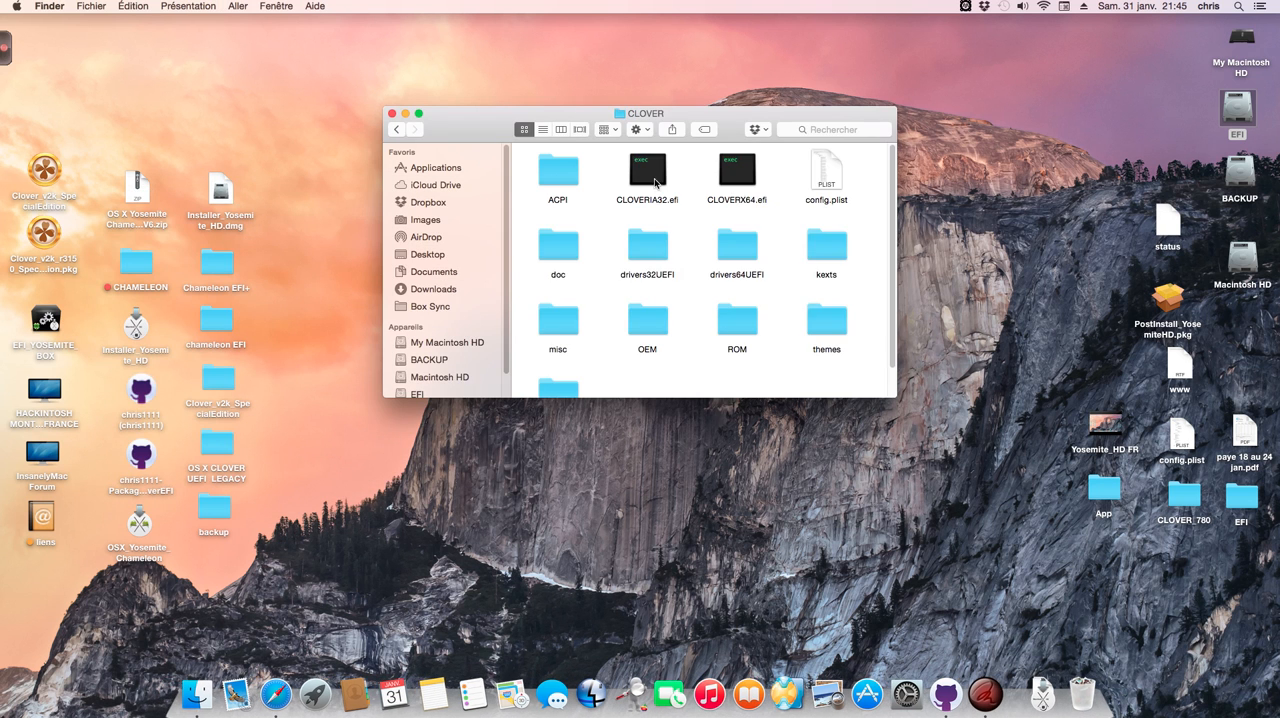
pyautogui.moveTo(470, 129); pyautogui.dragTo(538, 105)
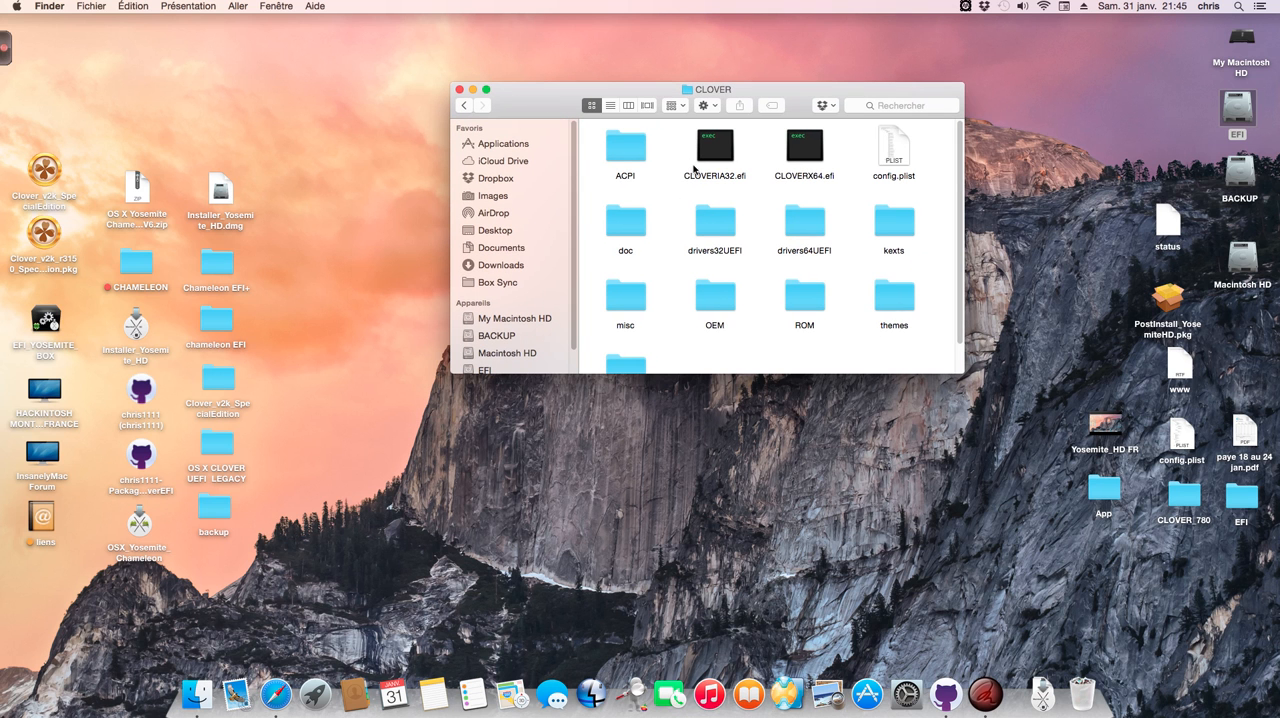
pyautogui.doubleClick(906, 235)
pyautogui.doubleClick(723, 228)
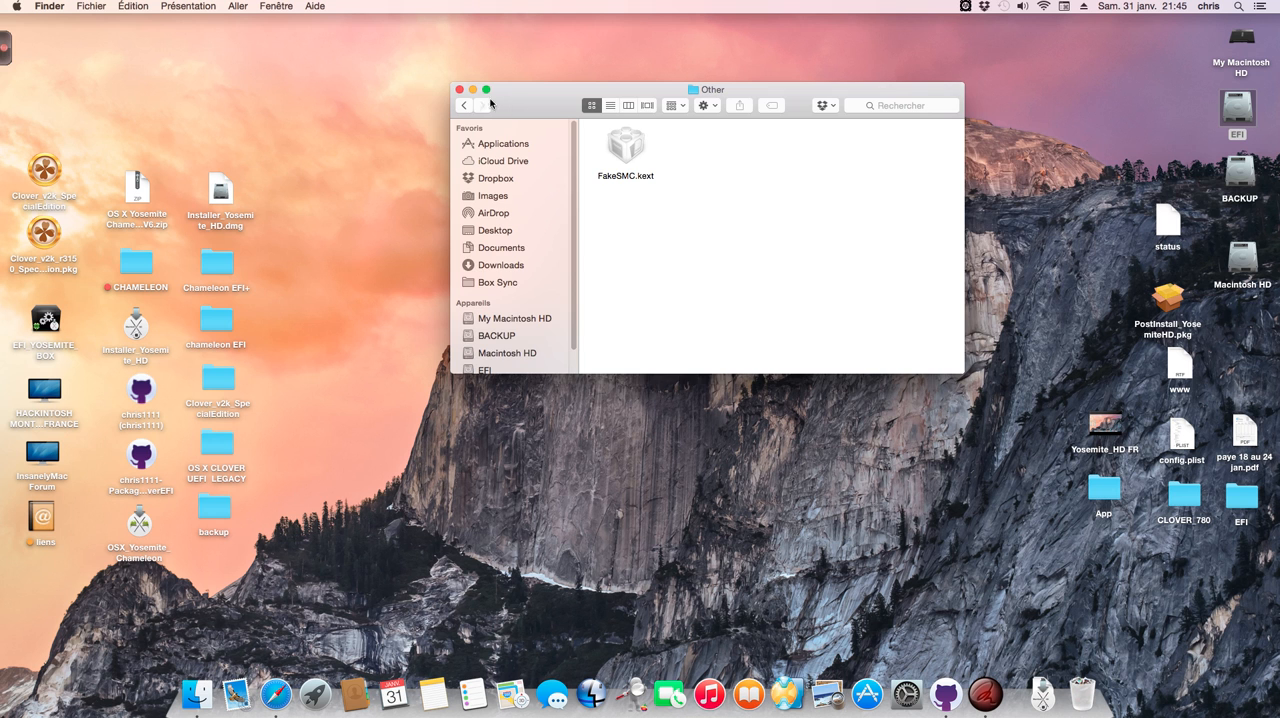
pyautogui.click(458, 90)
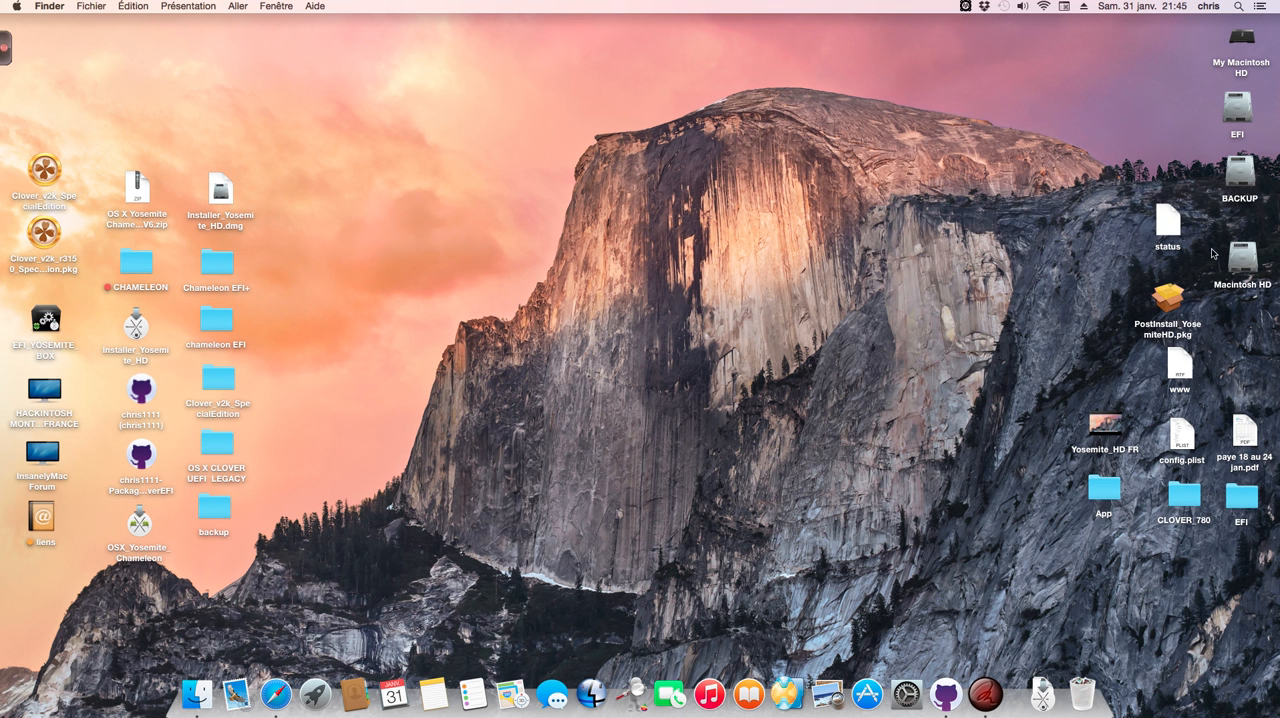
# Step: Copy PostInstall_YosemiteHD.pkg from the desktop and open the Utilitaires folder inside Applications on Macintosh HD
pyautogui.rightClick(1172, 293)
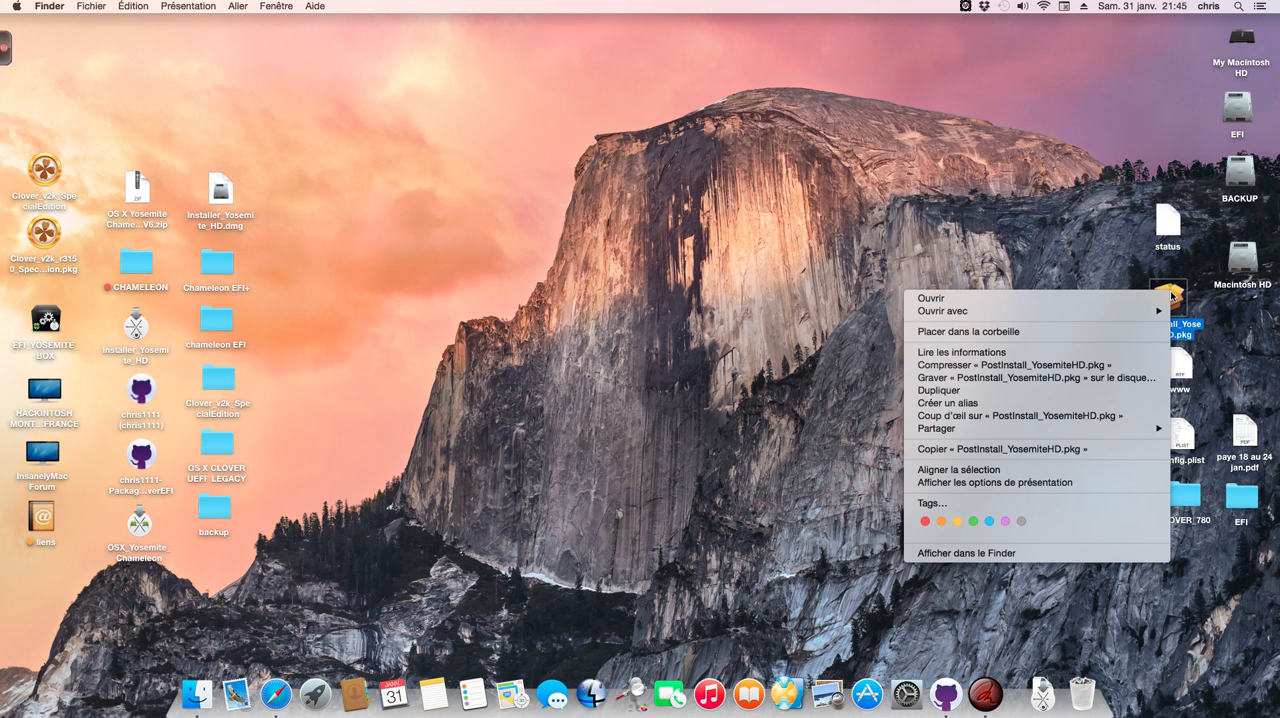
pyautogui.click(955, 449)
pyautogui.doubleClick(1242, 262)
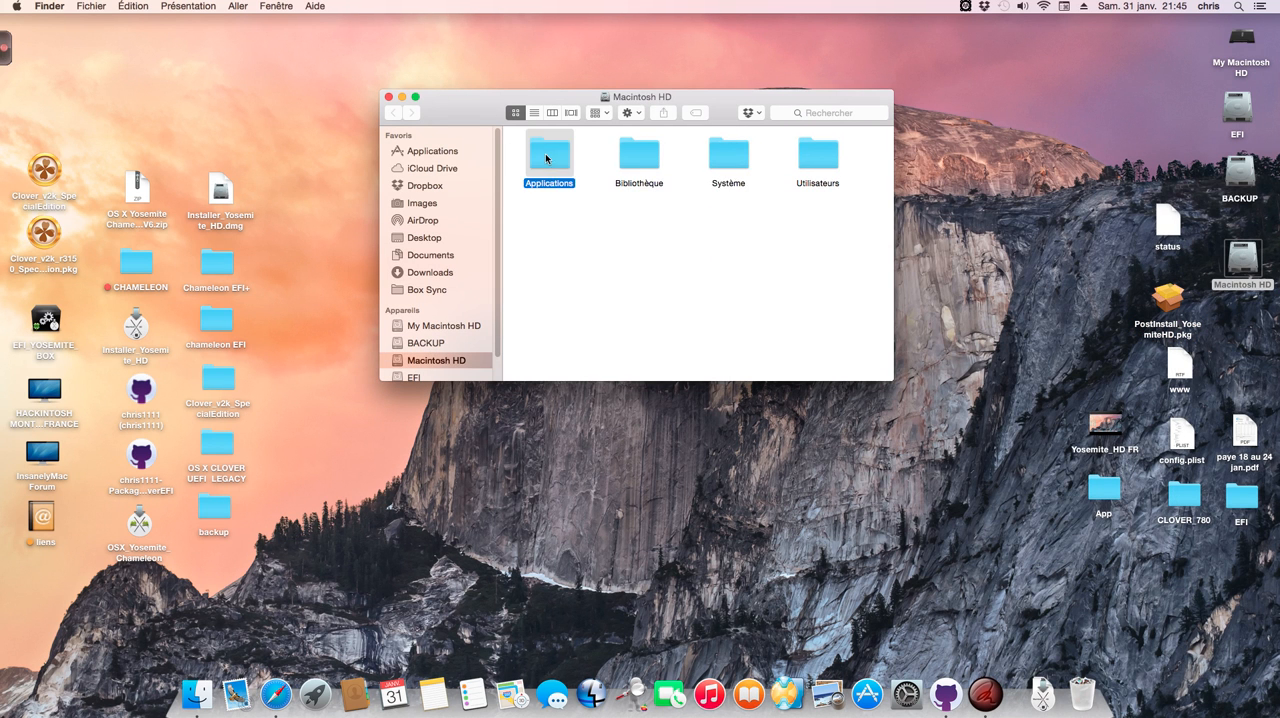
pyautogui.doubleClick(545, 153)
pyautogui.moveTo(478, 110); pyautogui.dragTo(484, 100)
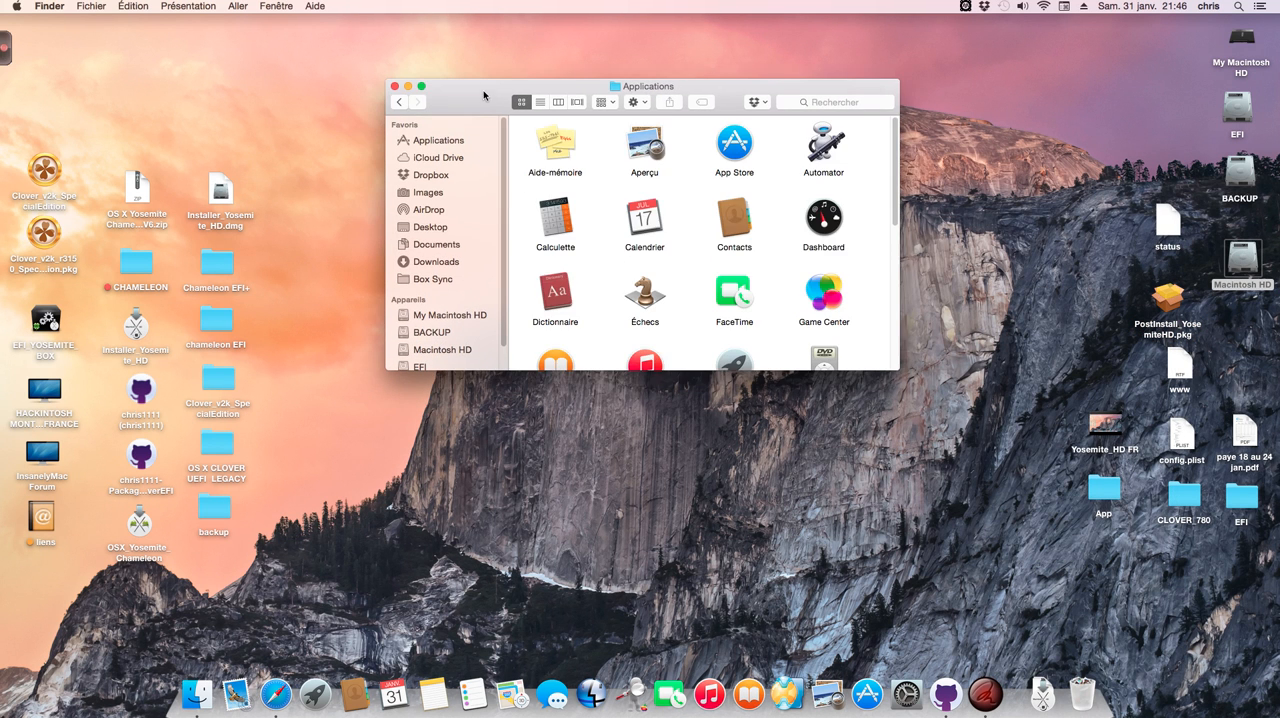
pyautogui.scroll(-5, 699, 268)
pyautogui.doubleClick(734, 333)
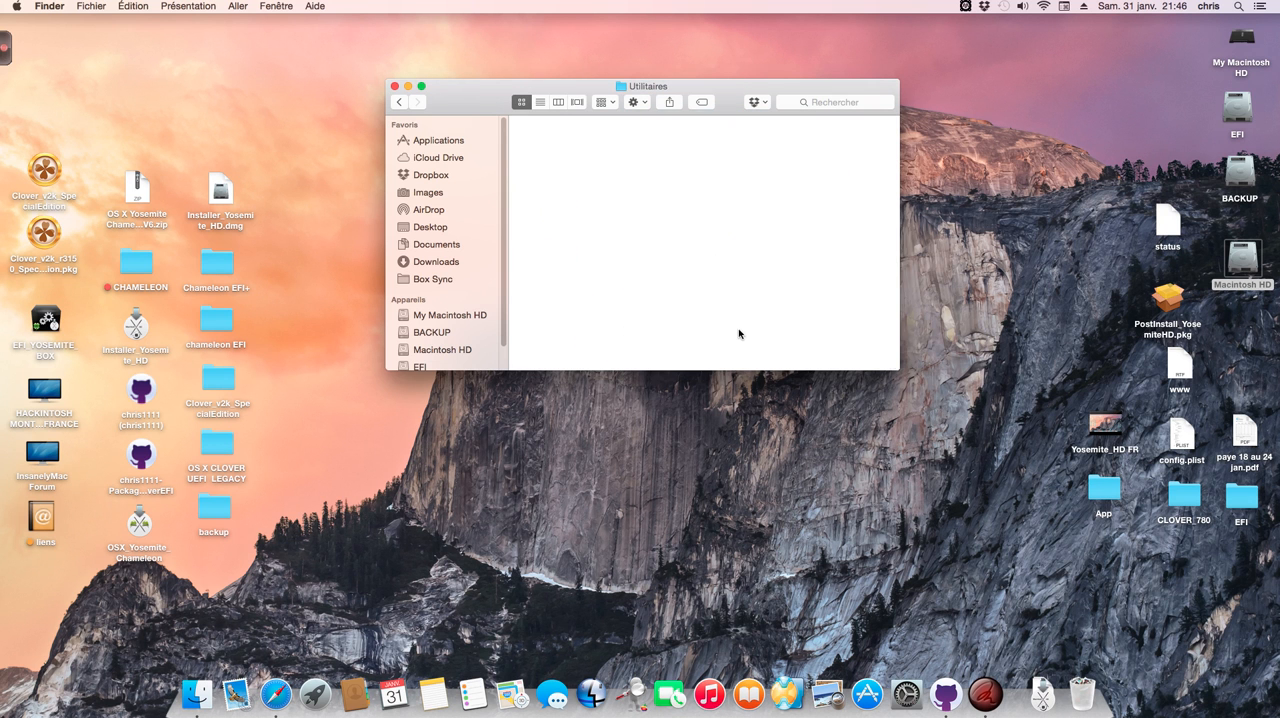
# Step: Paste the copied package into Utilitaires and authorize the change with the account password
pyautogui.rightClick(780, 282)
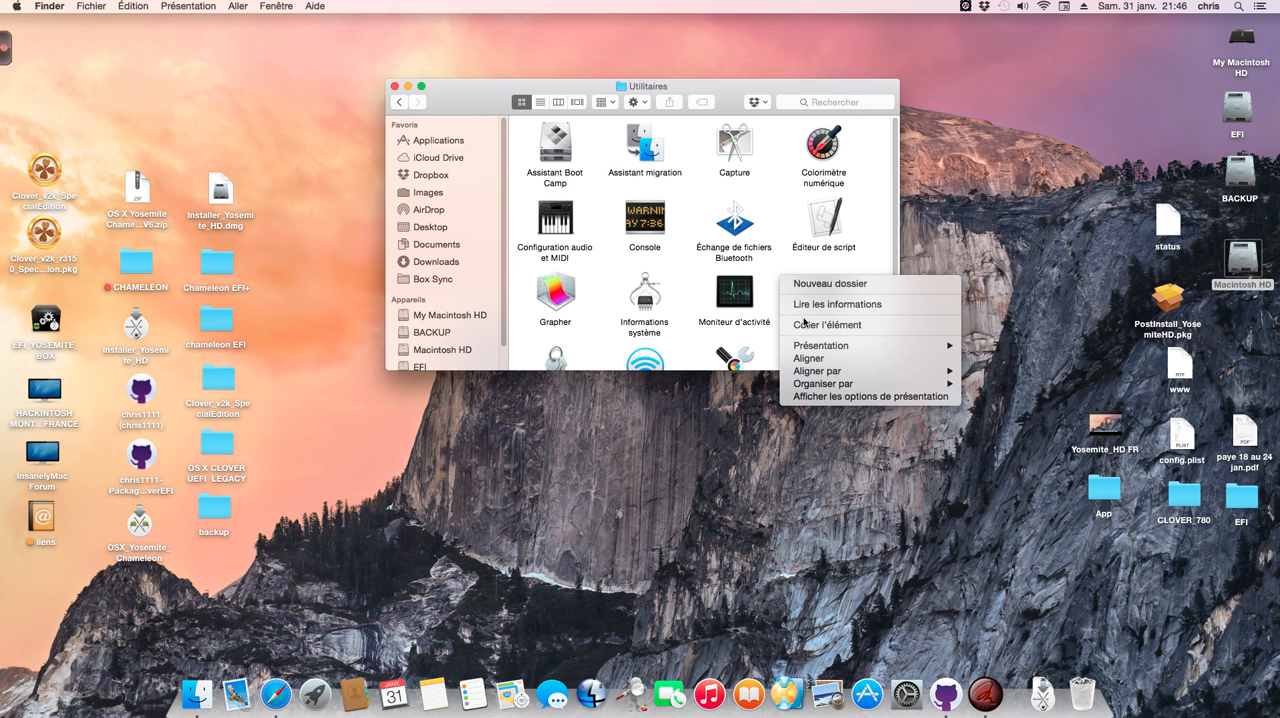
pyautogui.click(800, 322)
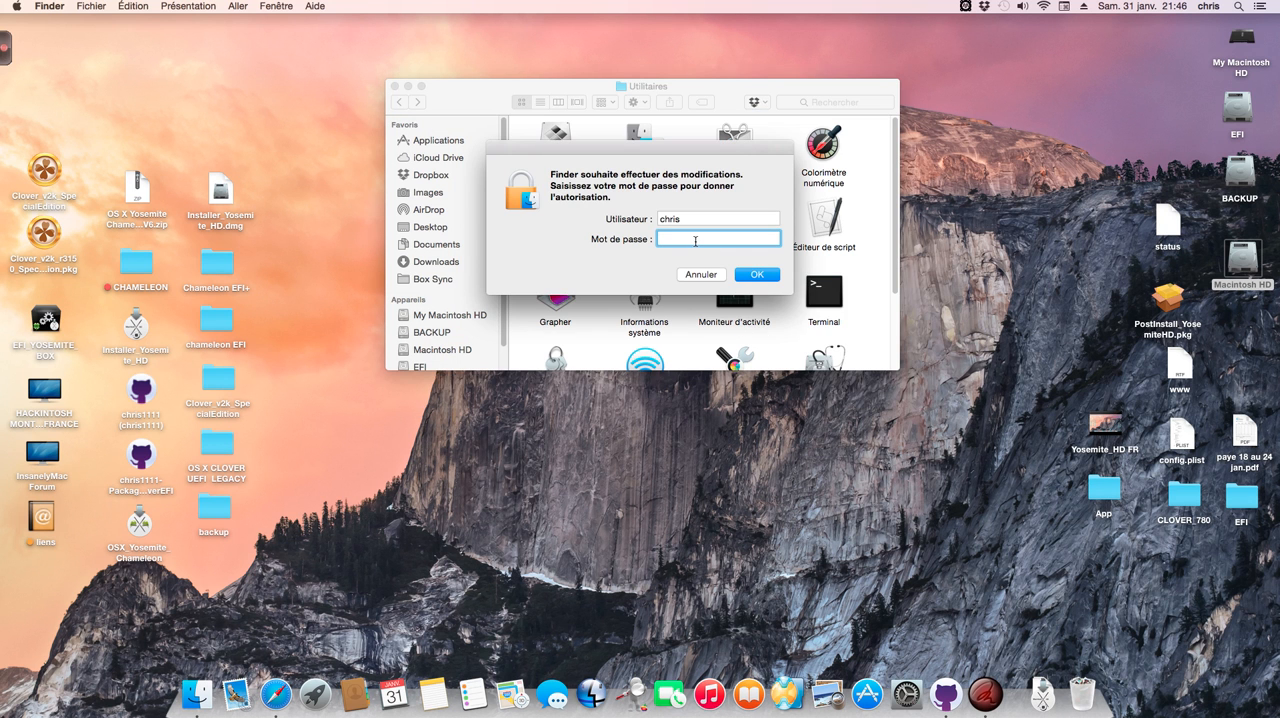
pyautogui.write('••••')
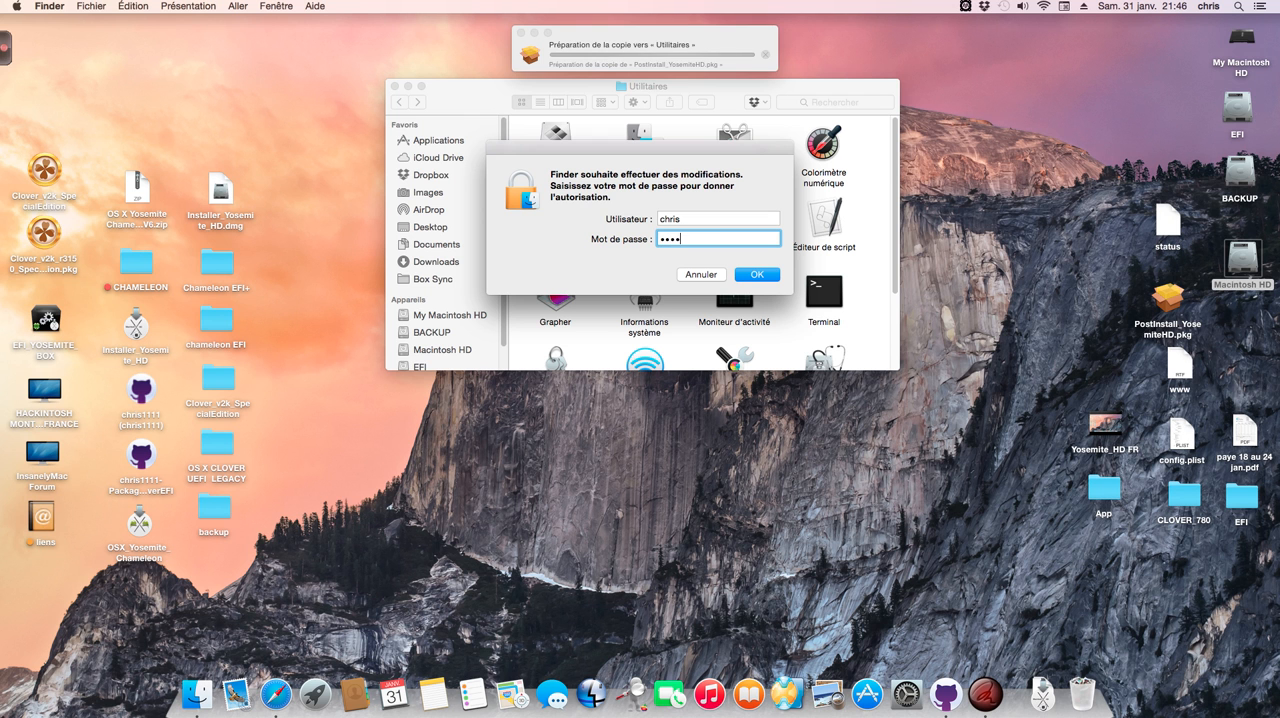
pyautogui.press('Return')
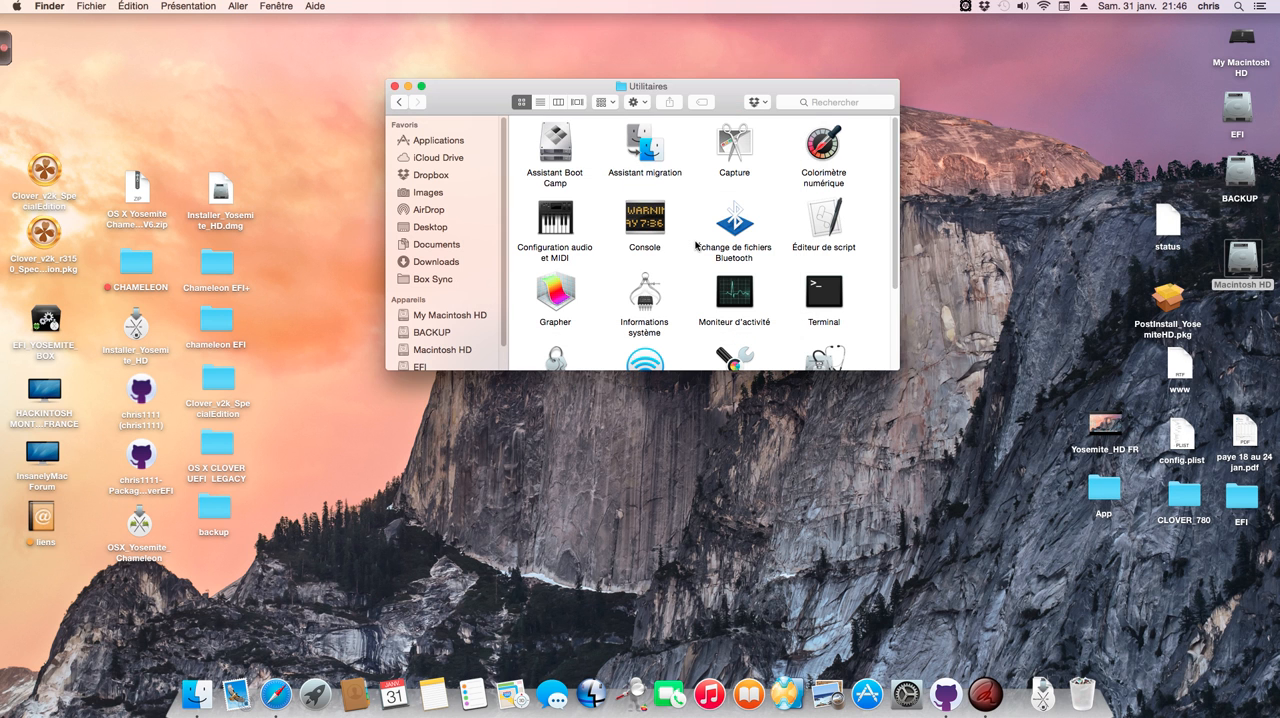
# Step: Check that PostInstall_YosemiteHD.pkg is in the Utilitaires folder and close the window
pyautogui.scroll(-5, 687, 290)
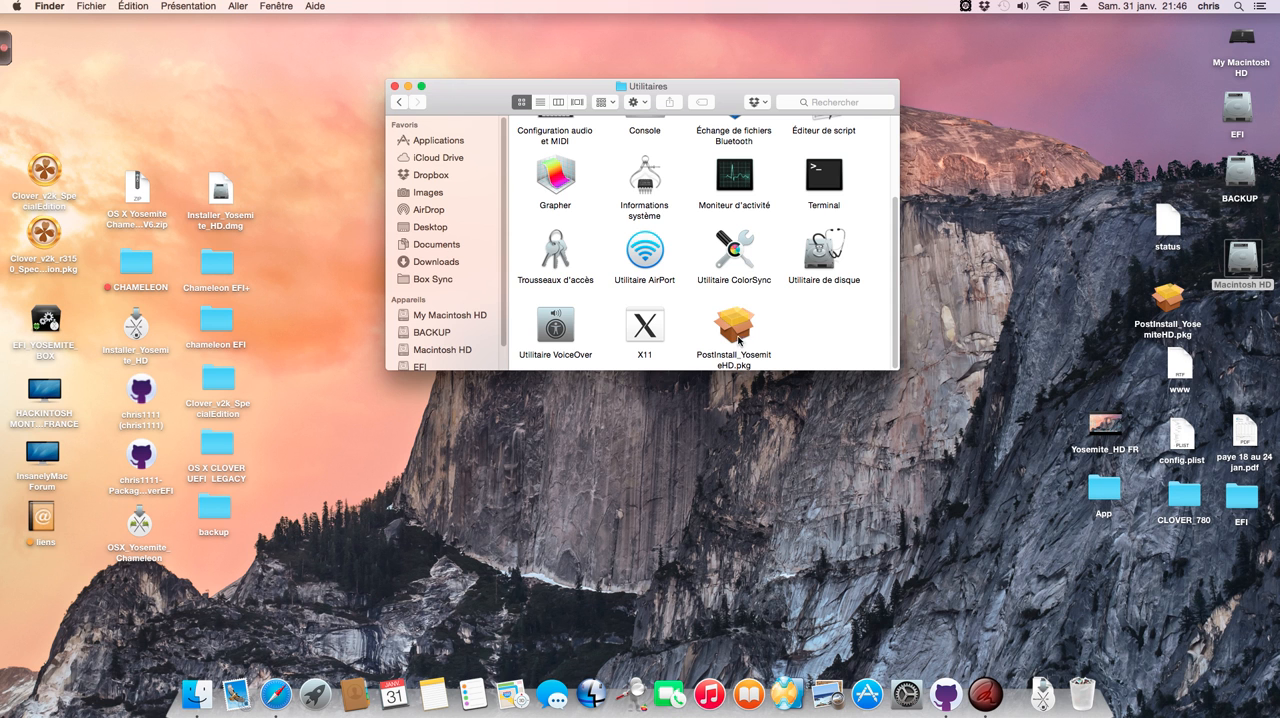
pyautogui.rightClick(735, 330)
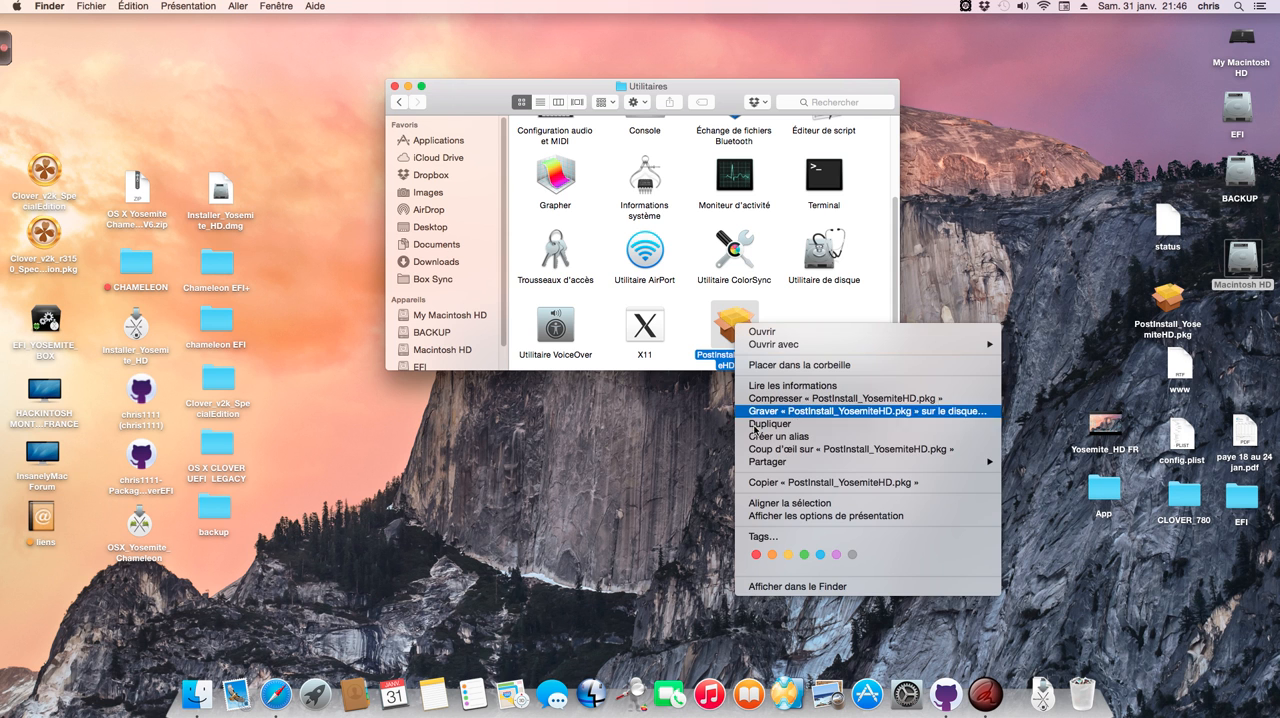
pyautogui.click(767, 482)
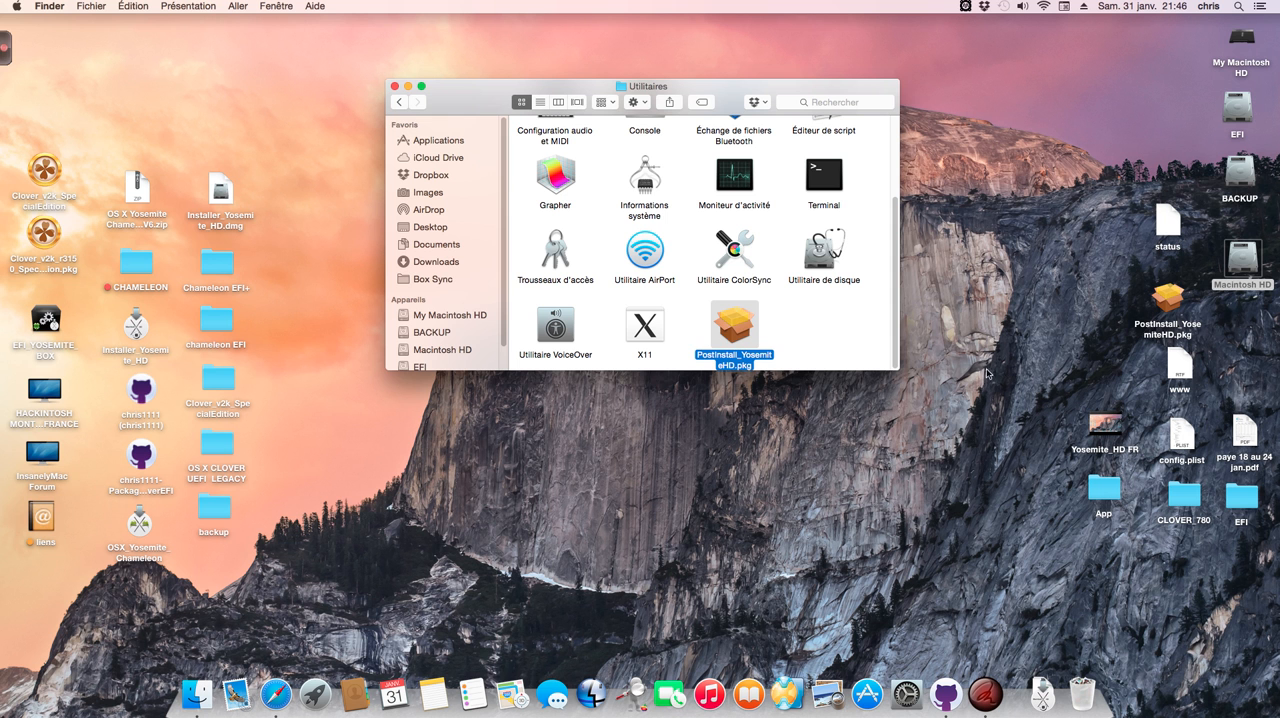
pyautogui.click(797, 337)
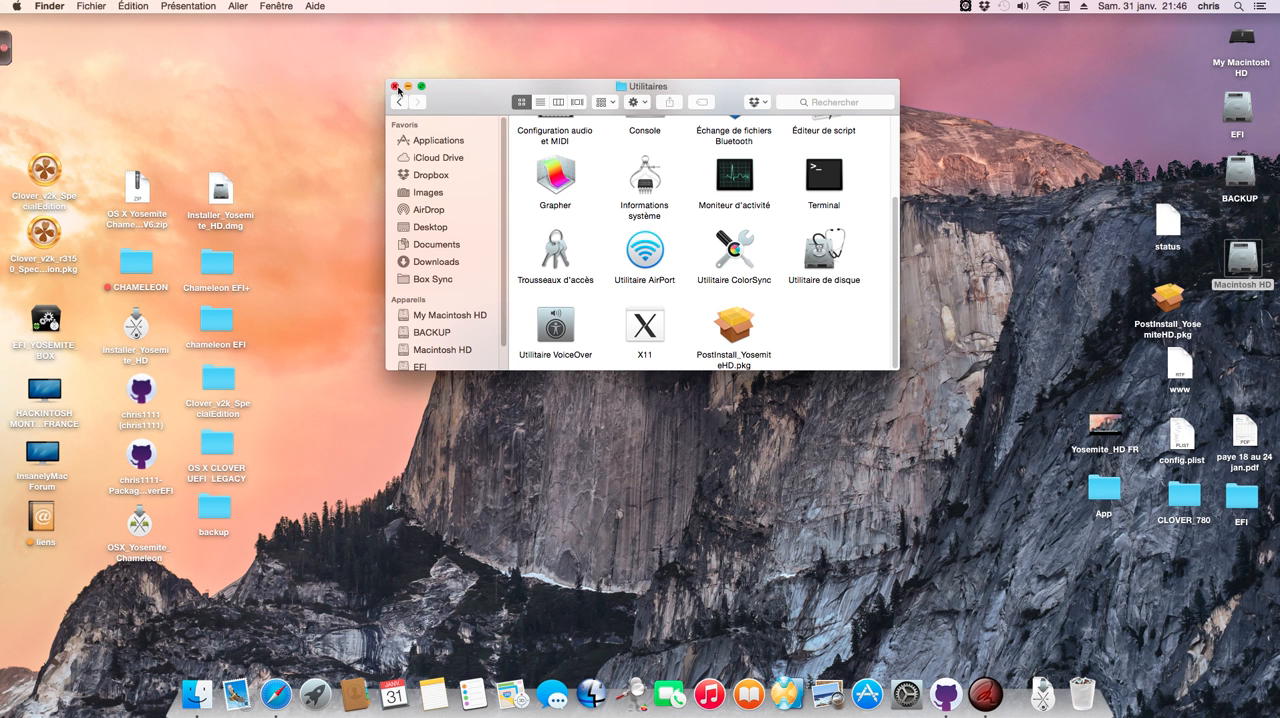
pyautogui.click(396, 87)
# Step: Launch PostInstall_YosemiteHD.pkg from the desktop, allow its check program to run, and accept the licence agreement
pyautogui.doubleClick(1168, 298)
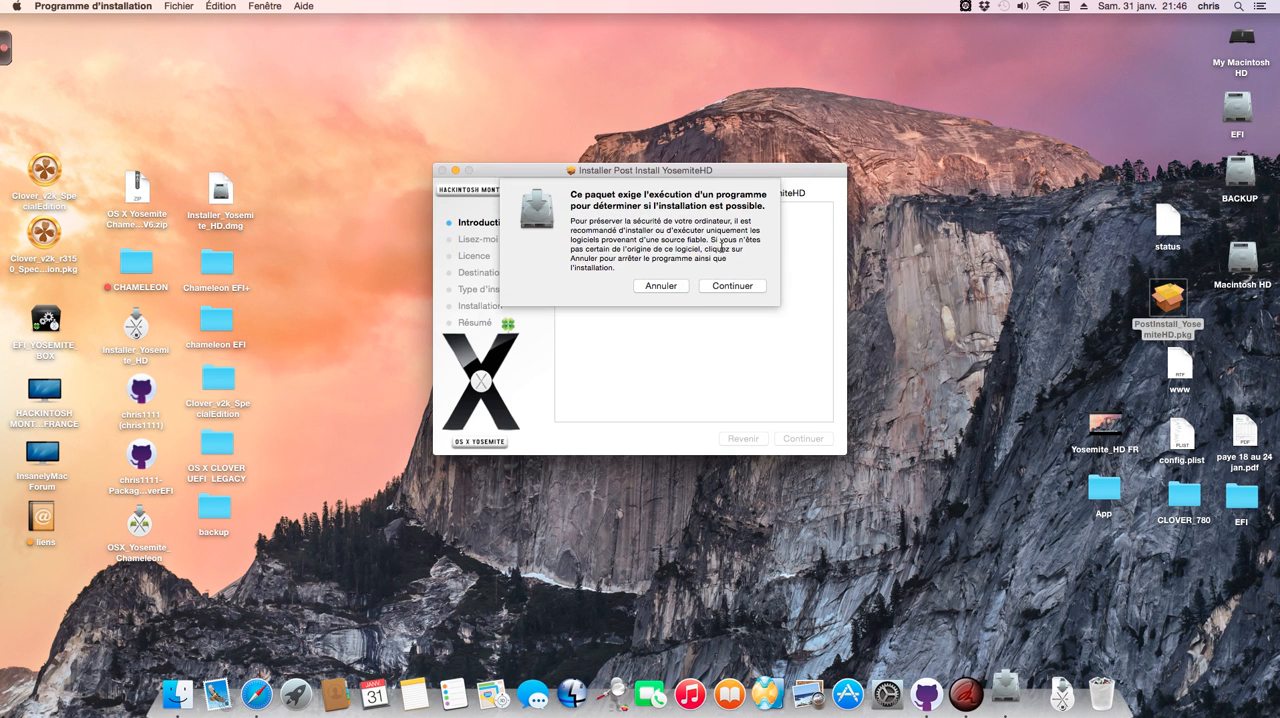
pyautogui.click(758, 281)
pyautogui.click(807, 437)
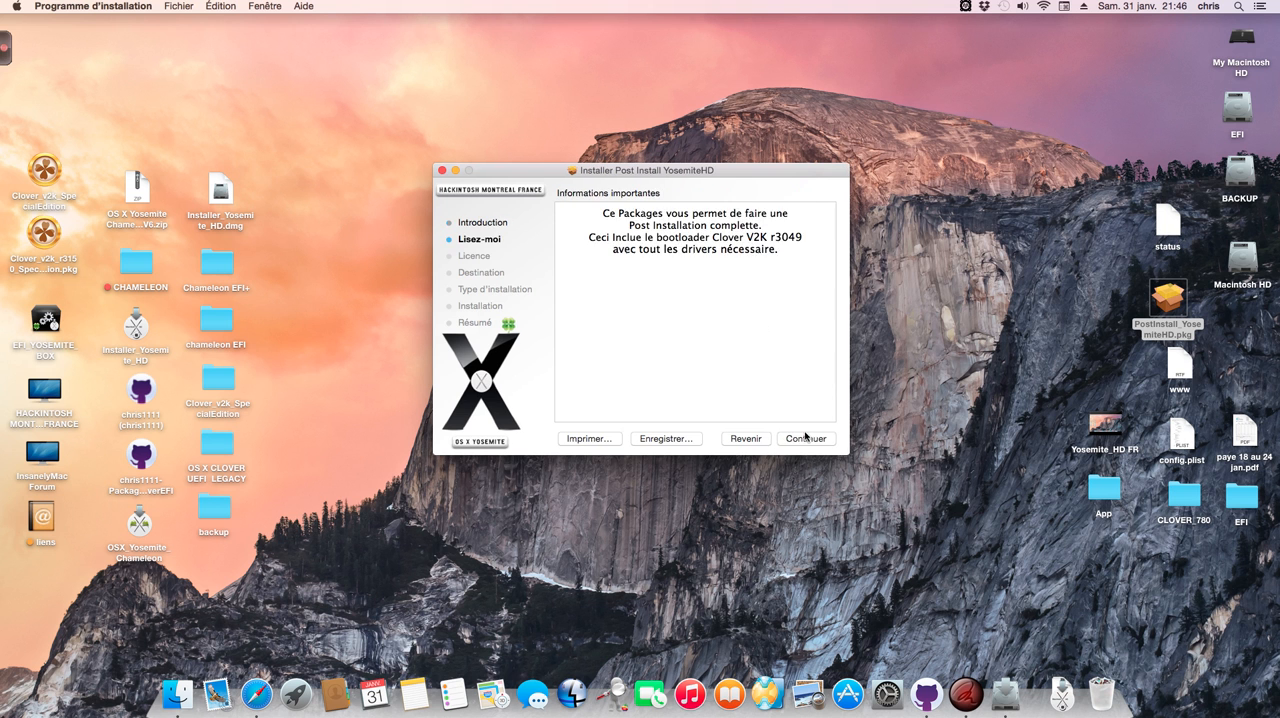
pyautogui.click(807, 437)
pyautogui.click(810, 437)
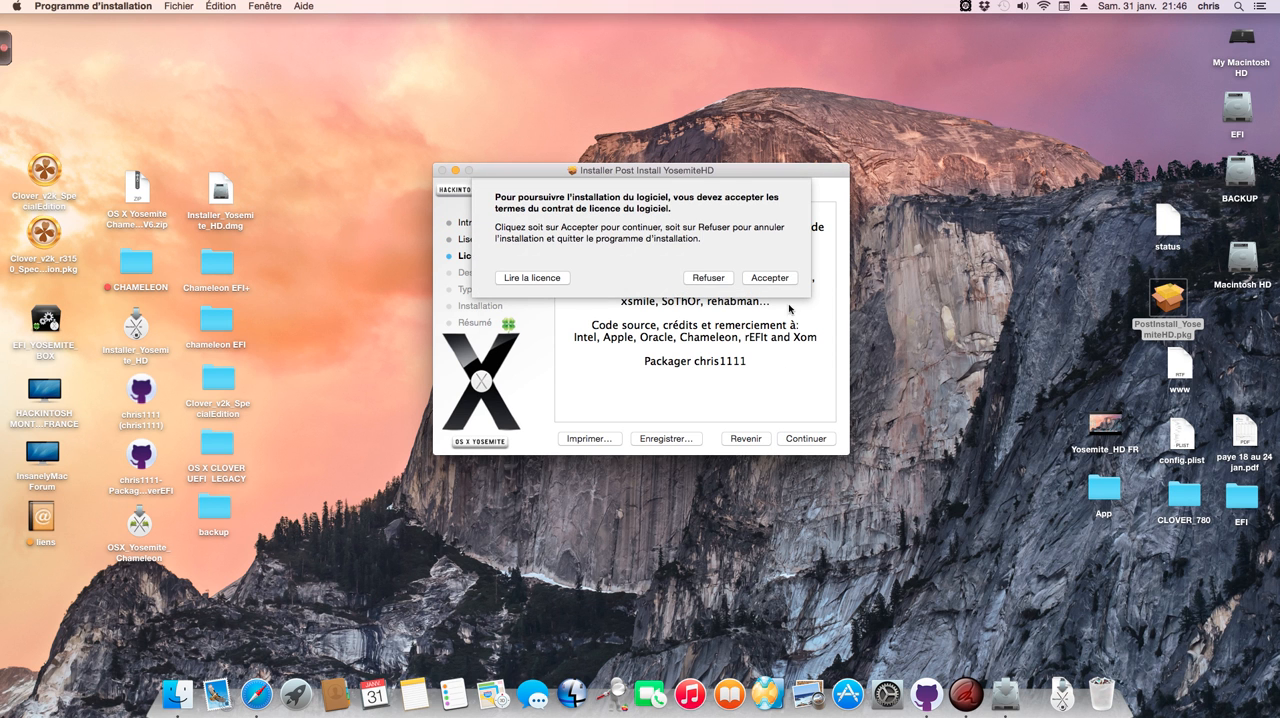
pyautogui.click(772, 279)
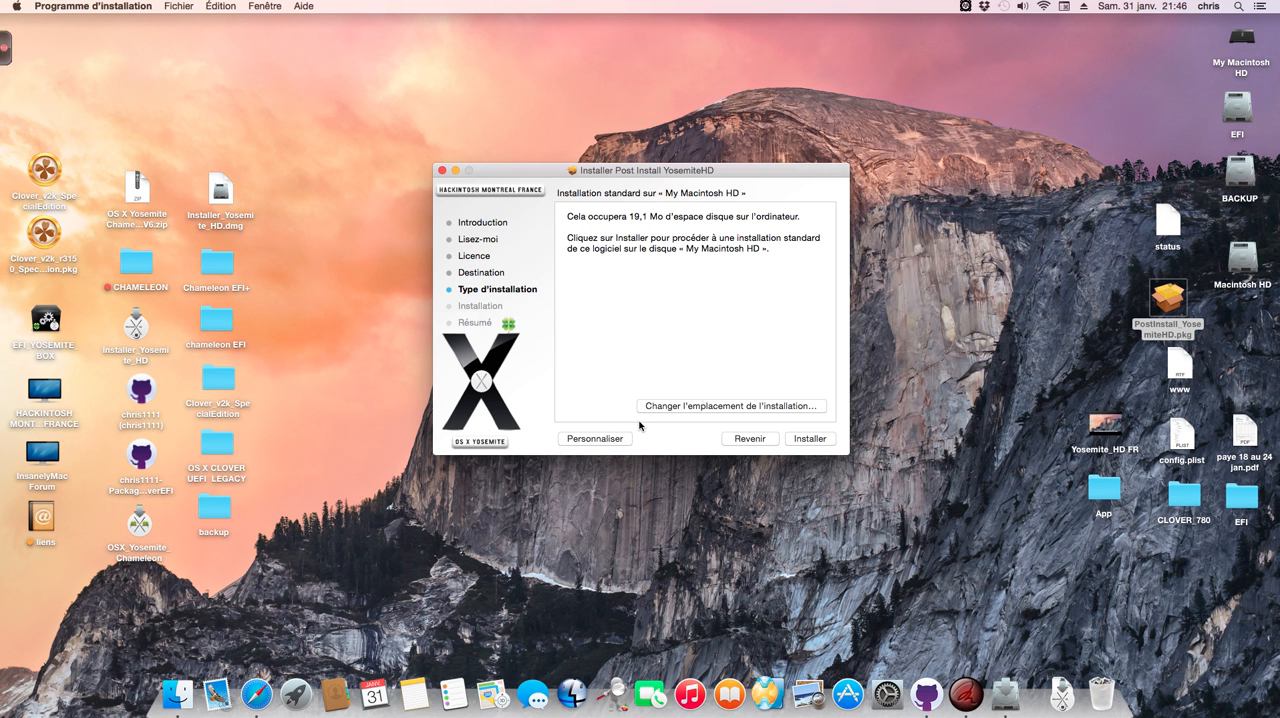
# Step: Change the installation destination to the Macintosh HD disk
pyautogui.click(695, 410)
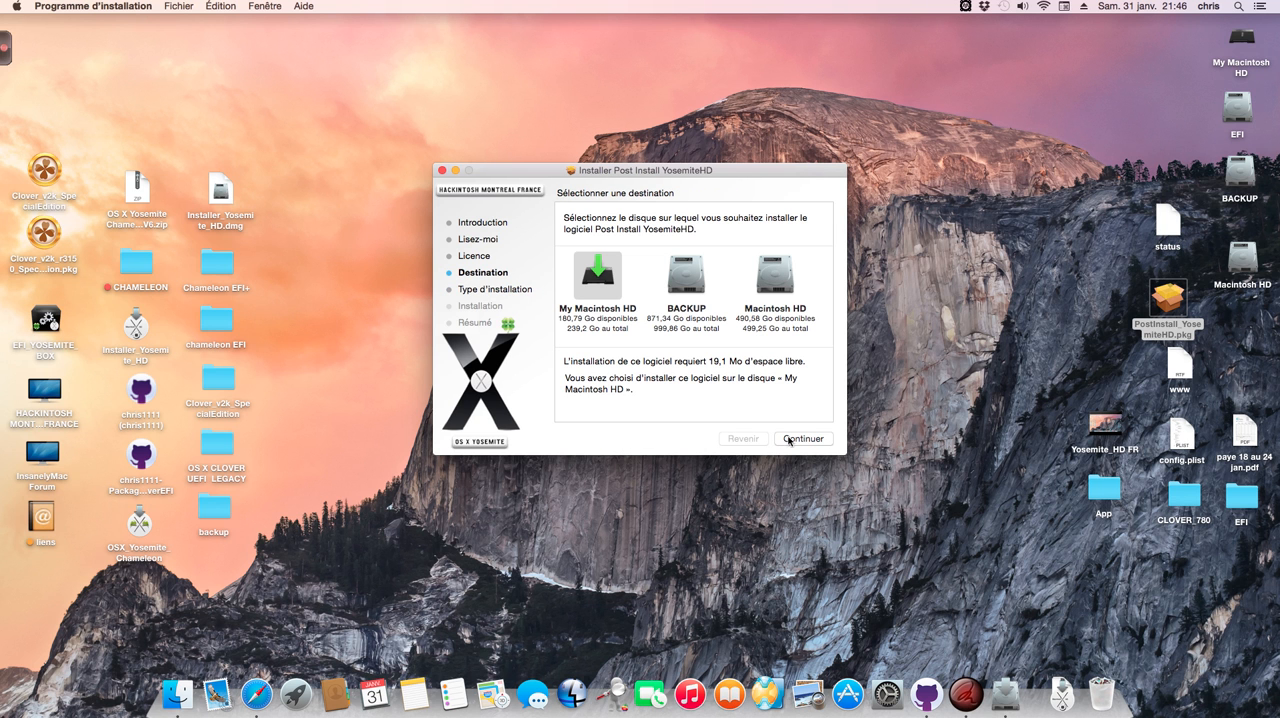
pyautogui.click(775, 276)
pyautogui.click(810, 439)
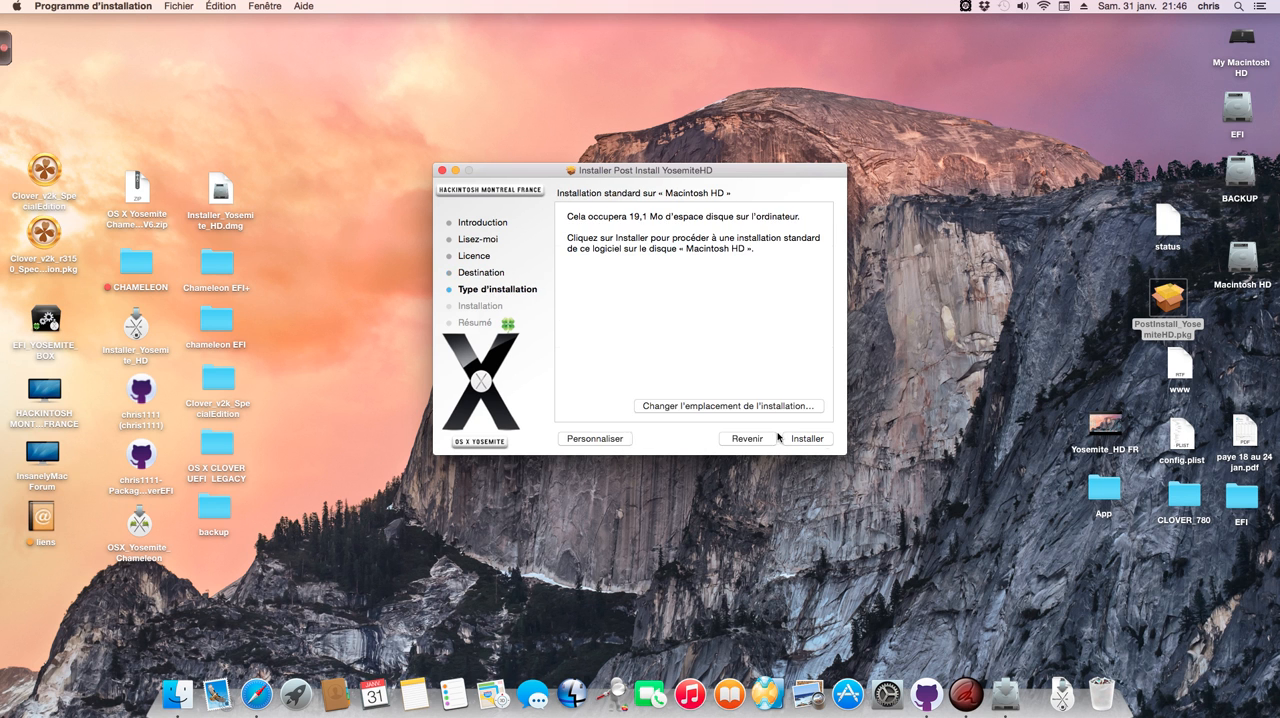
# Step: Customize the installation, expand the Bootloader and Audio groups, and include the ALC898 audio package
pyautogui.click(595, 439)
pyautogui.click(565, 231)
pyautogui.click(564, 220)
pyautogui.click(575, 231)
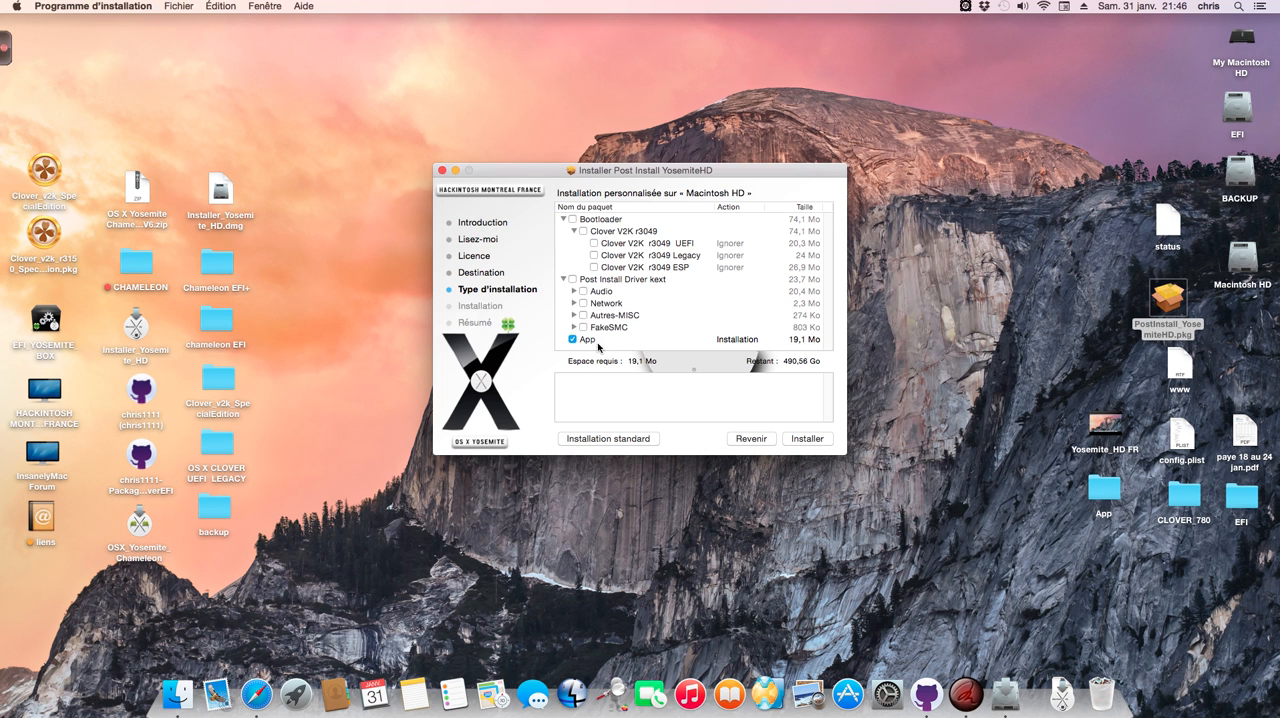
pyautogui.click(574, 292)
pyautogui.scroll(-5, 570, 296)
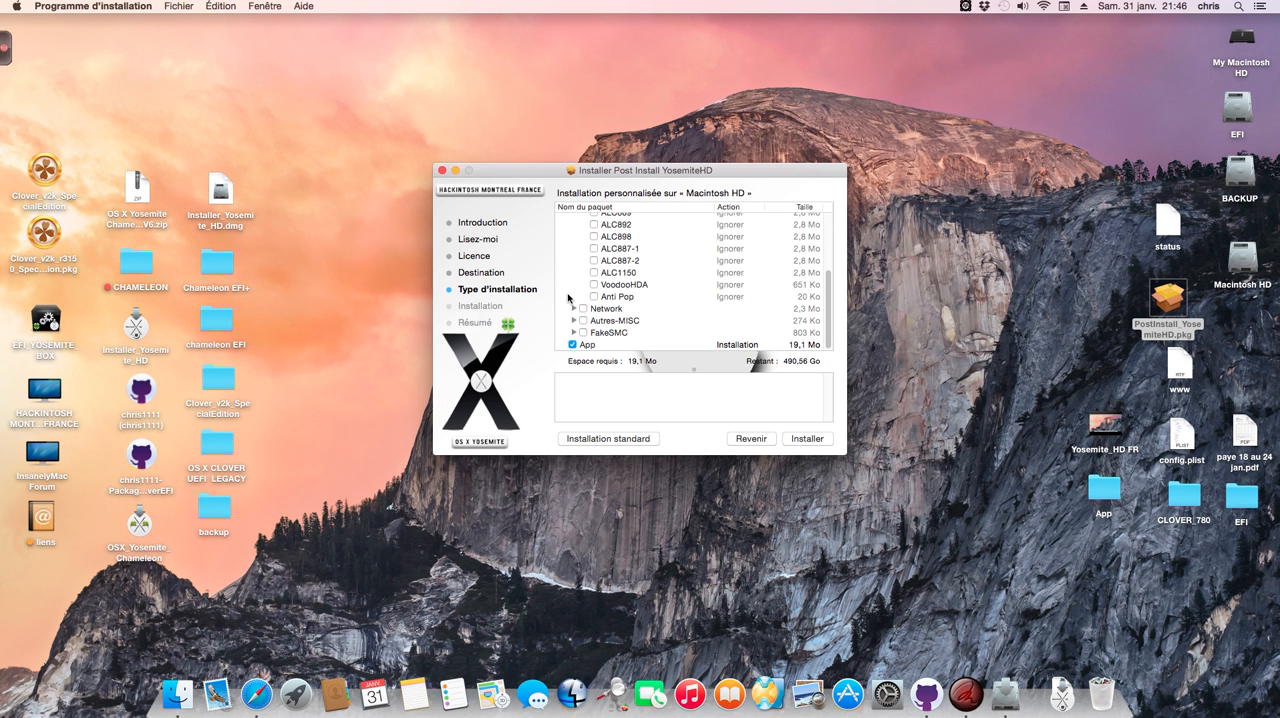
pyautogui.click(593, 236)
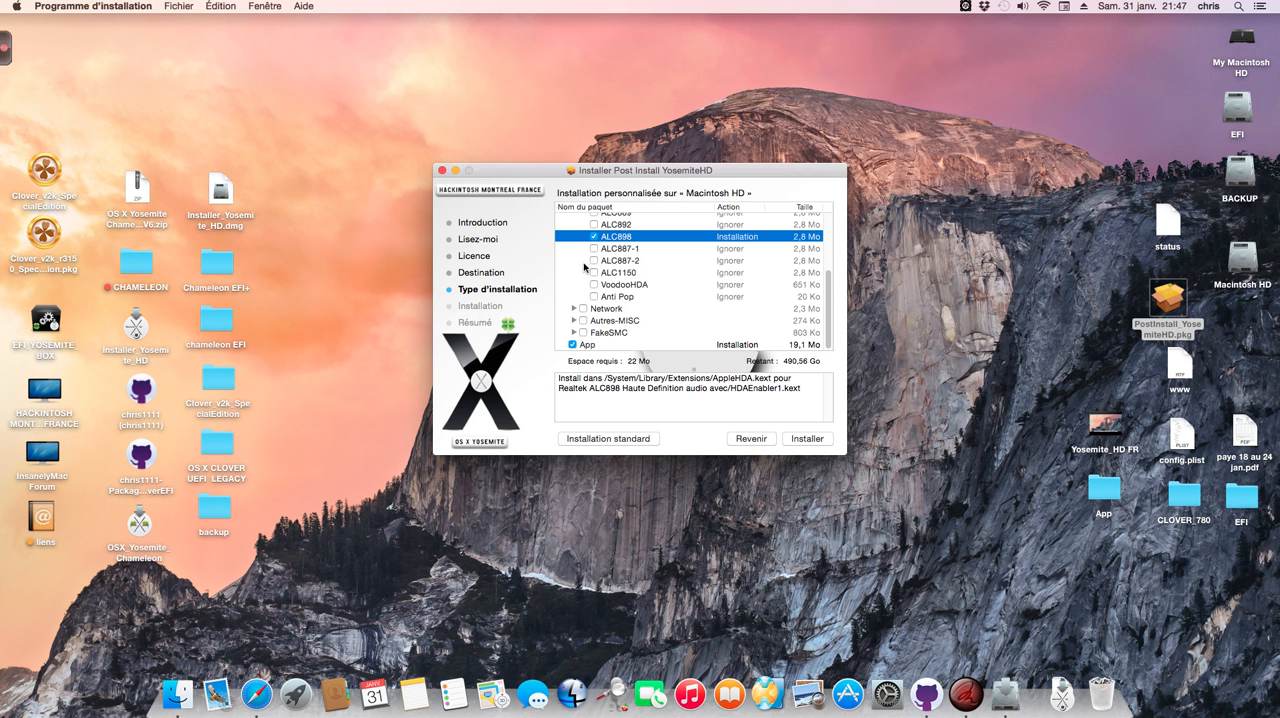
# Step: Include IntelGB Ethernet from Network and FakeSMC-Plugin from FakeSMC in the custom installation
pyautogui.click(575, 309)
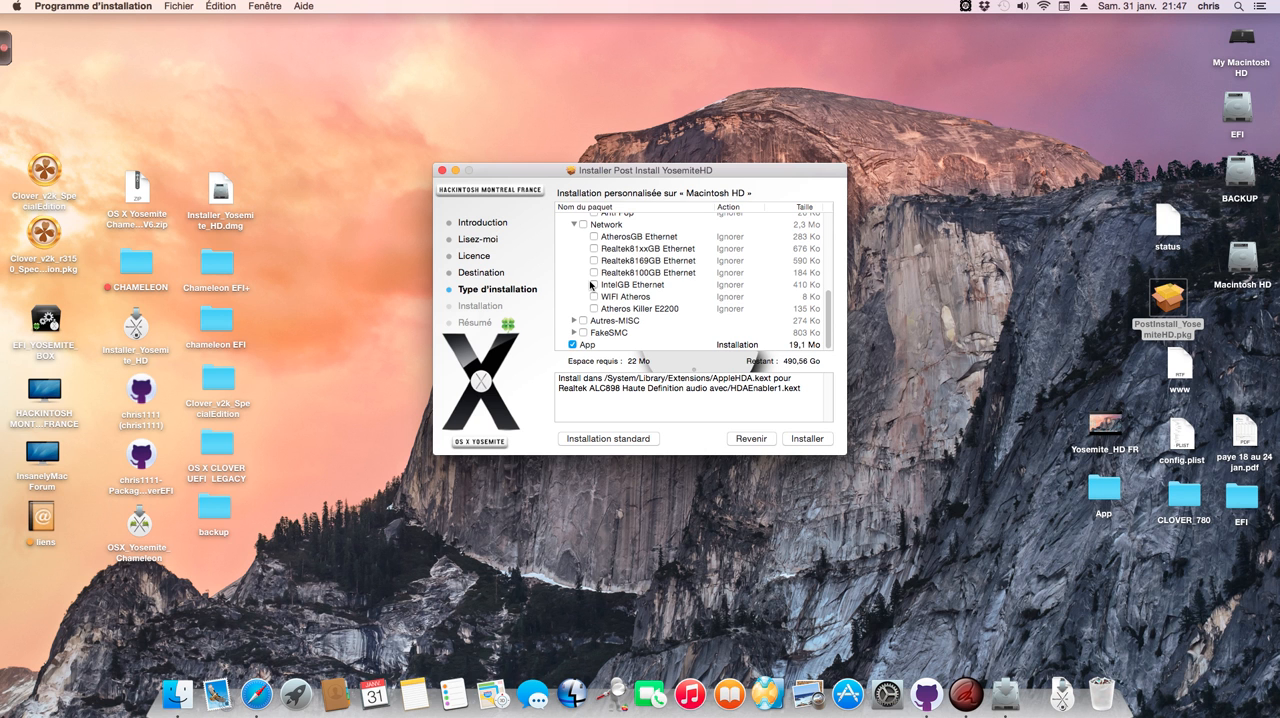
pyautogui.click(594, 284)
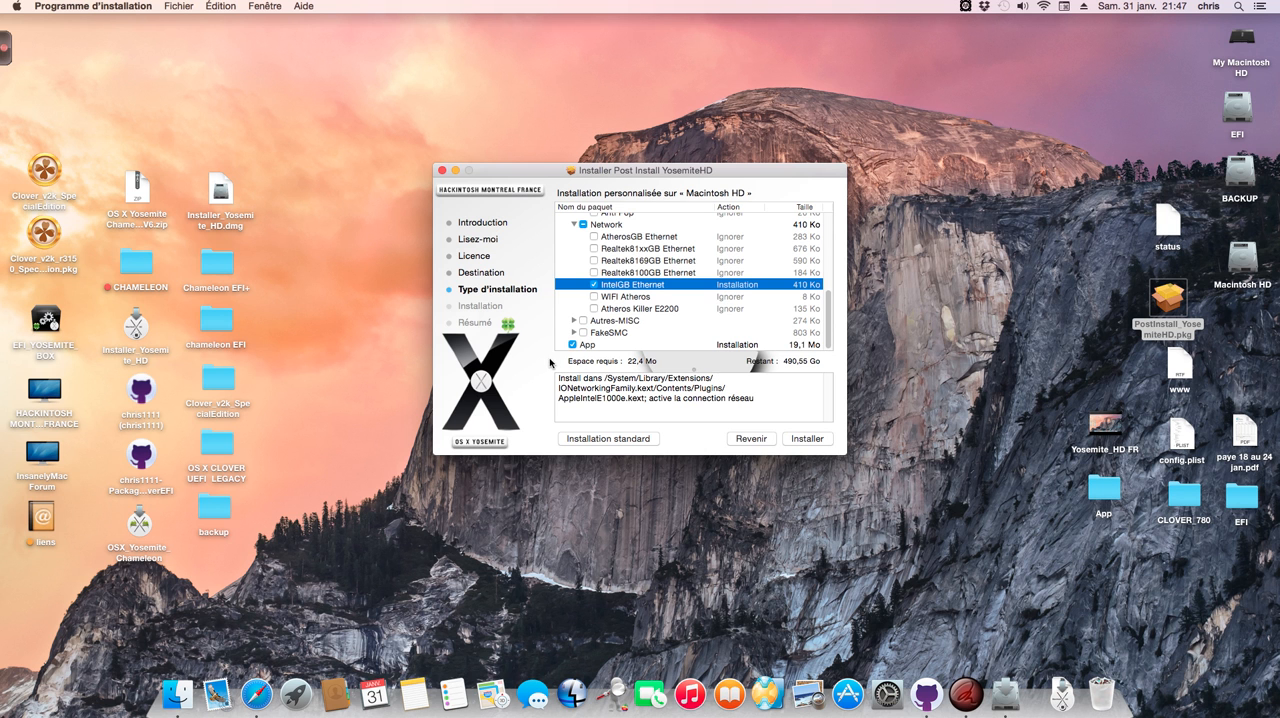
pyautogui.click(573, 320)
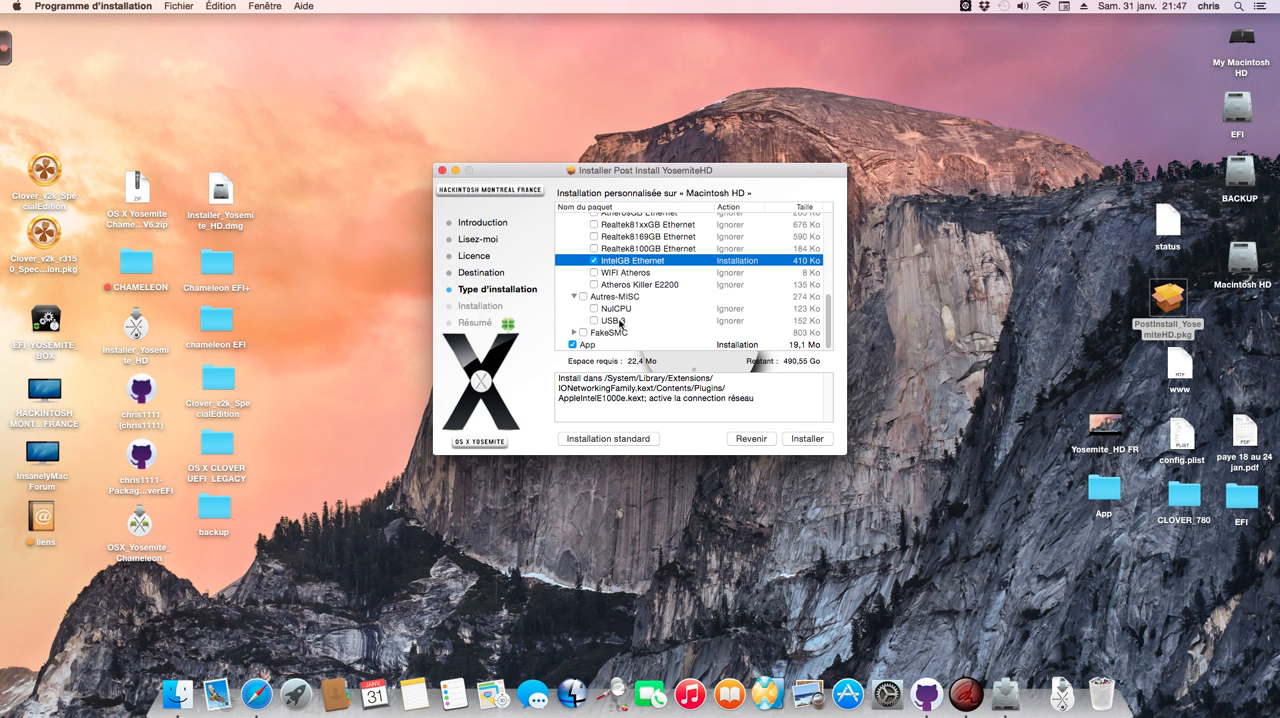
pyautogui.click(573, 332)
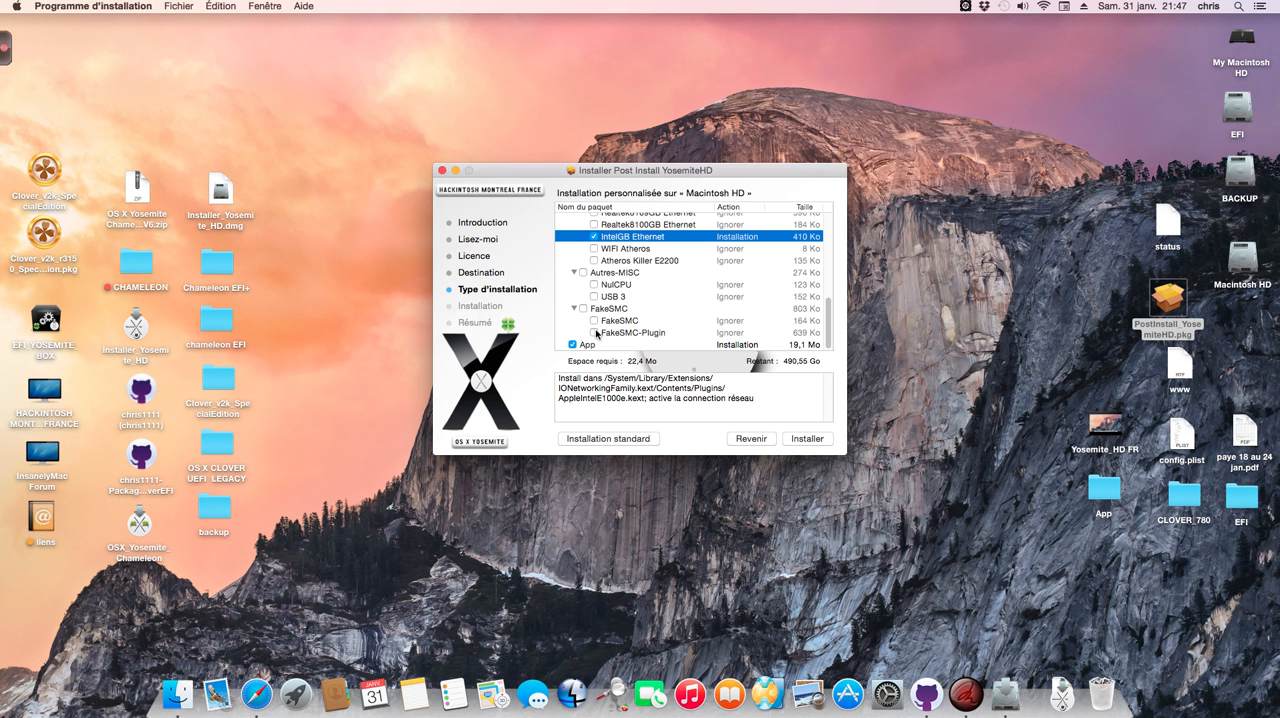
pyautogui.click(595, 333)
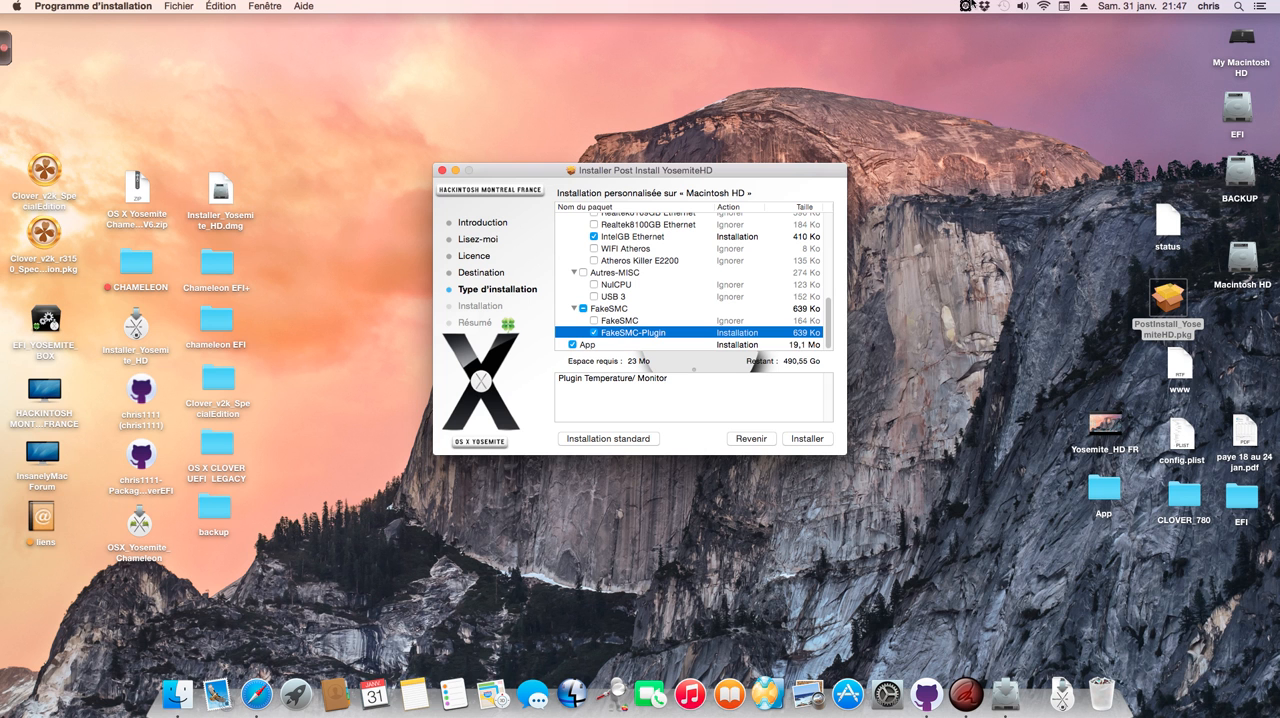
# Step: View the HWMonitor sensor readings and look for the HWMonitor tool in the desktop App folder and in Applications
pyautogui.click(965, 6)
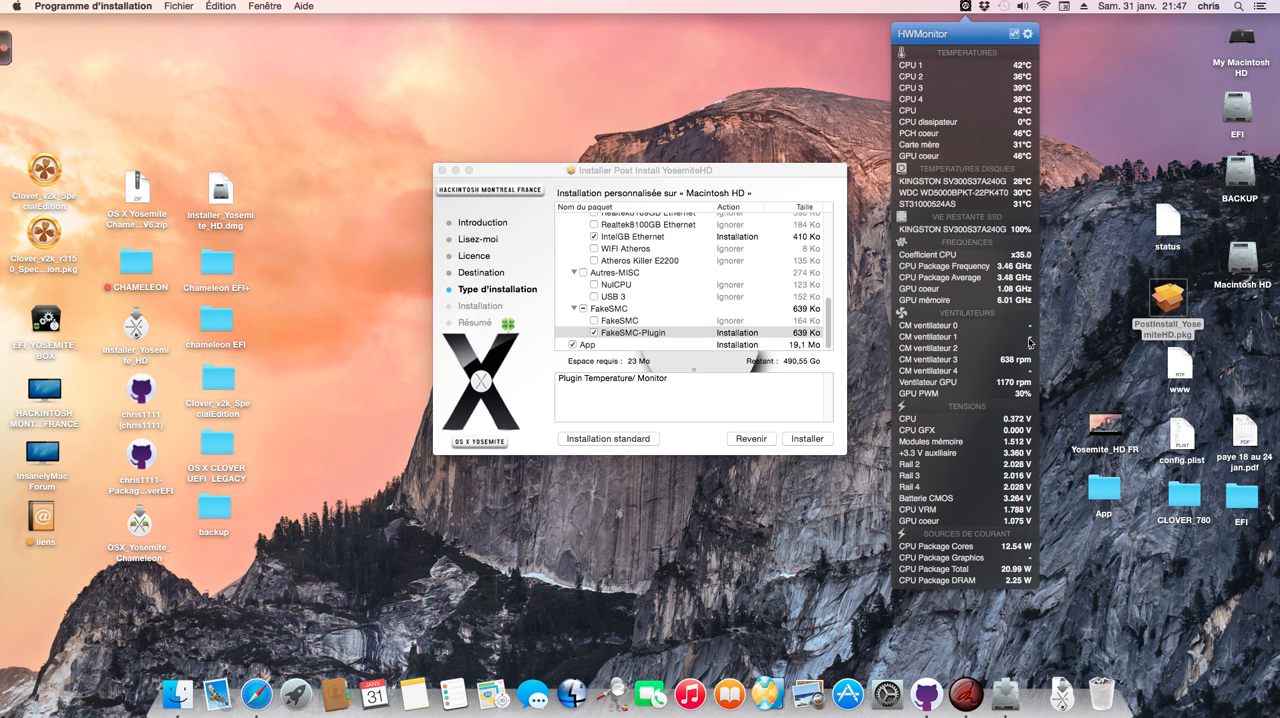
pyautogui.doubleClick(1110, 494)
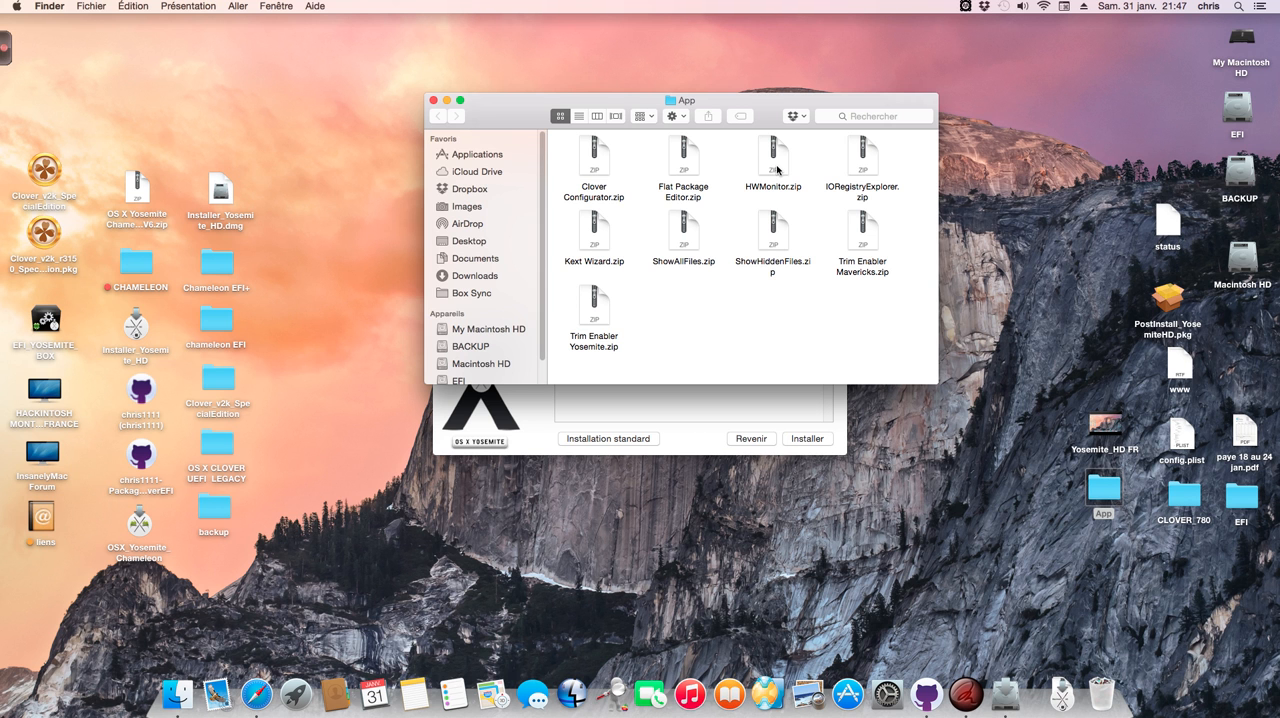
pyautogui.click(478, 155)
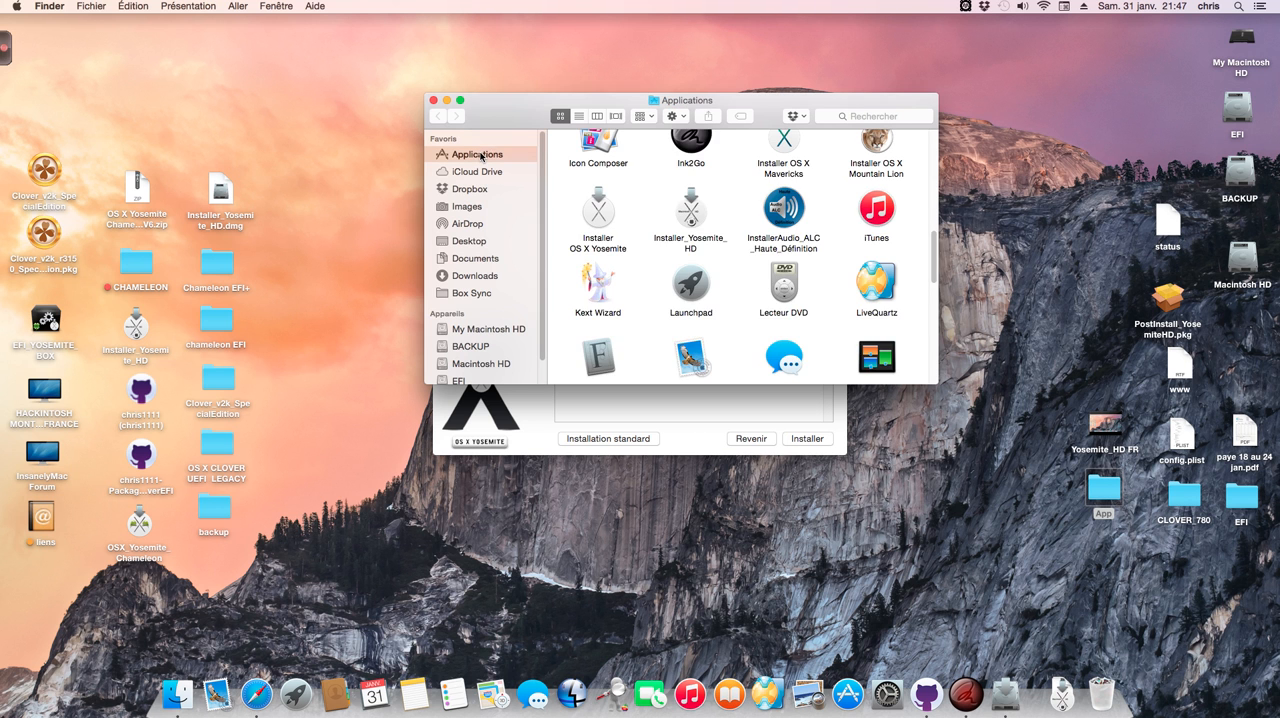
pyautogui.scroll(-5, 644, 270)
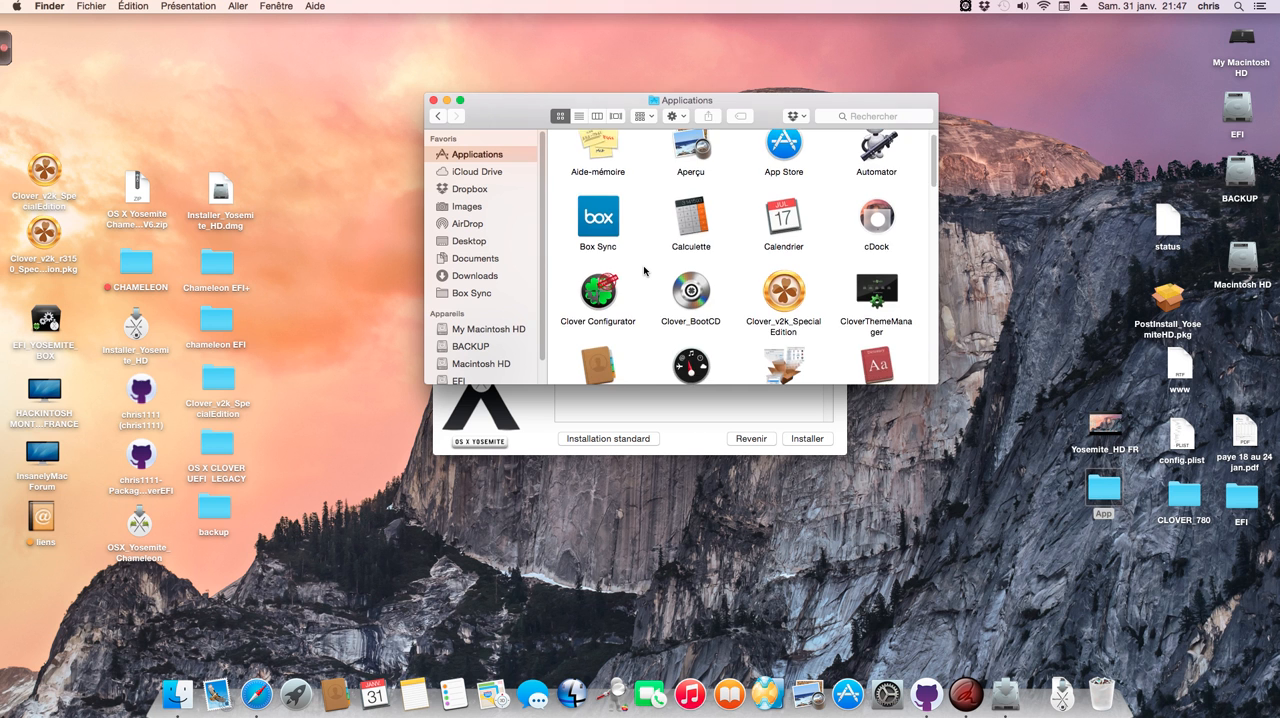
pyautogui.scroll(-10, 644, 270)
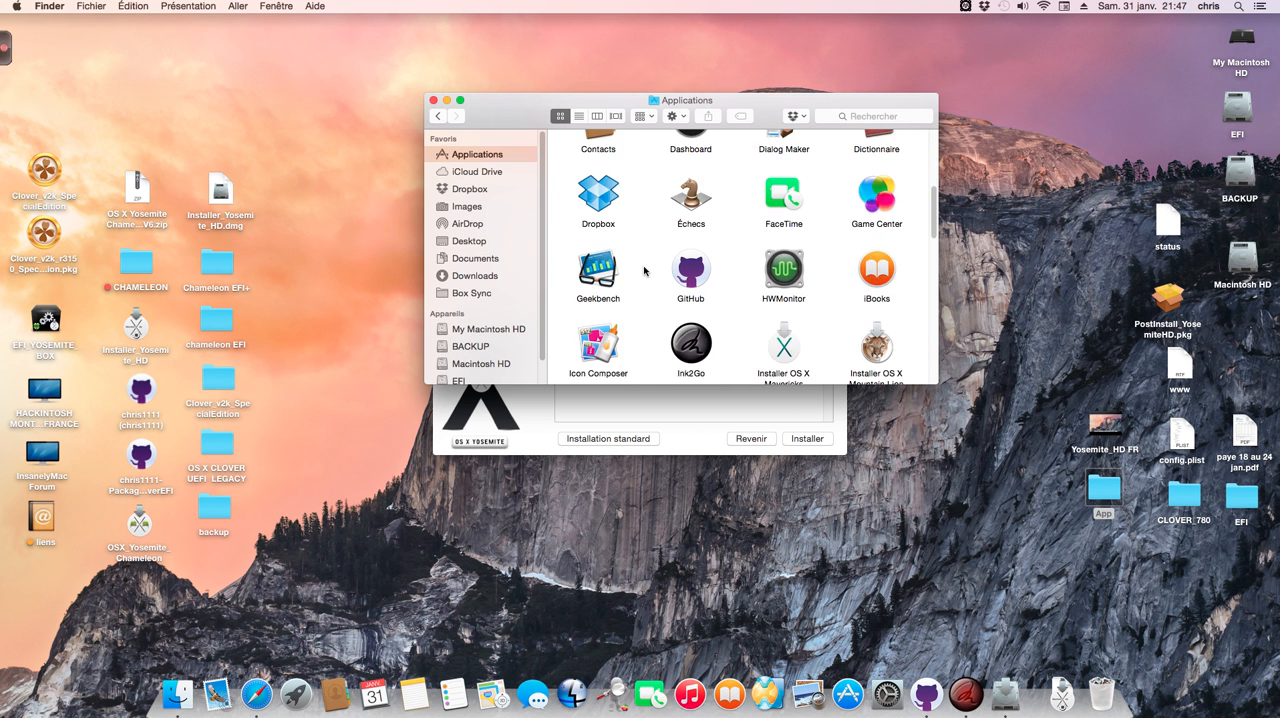
pyautogui.scroll(-5, 641, 270)
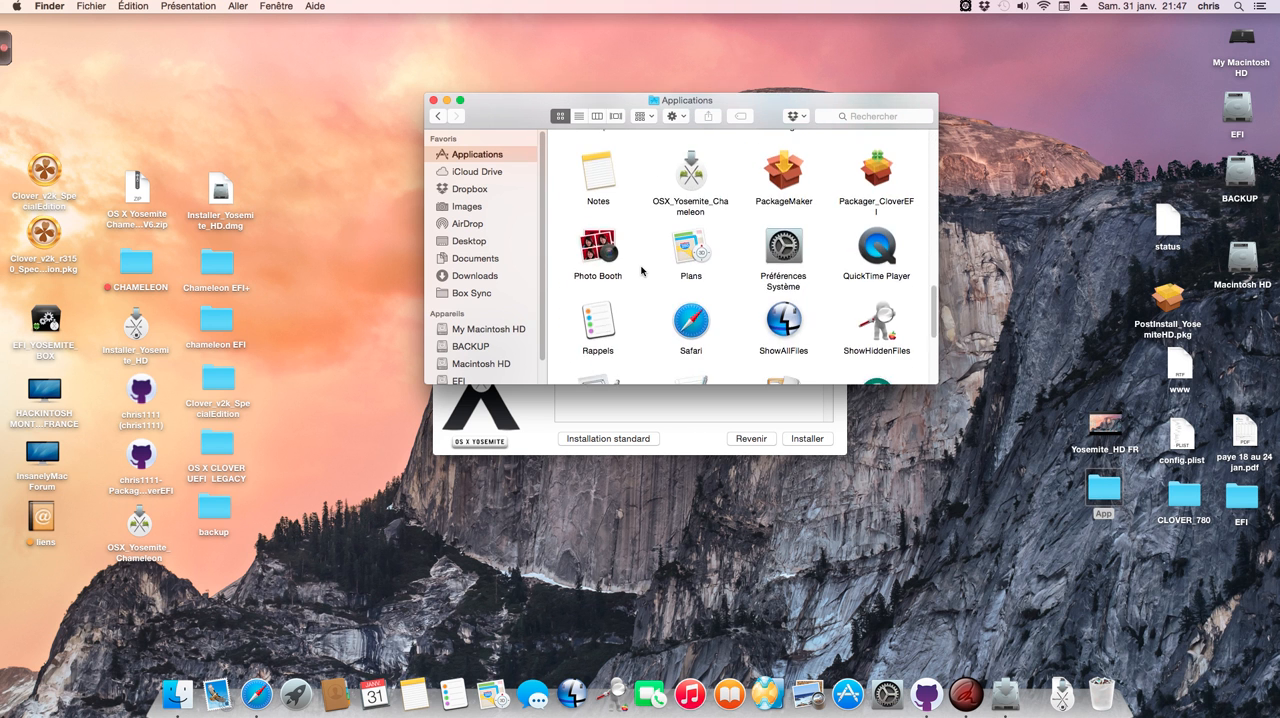
pyautogui.scroll(15, 641, 270)
pyautogui.scroll(-8, 641, 270)
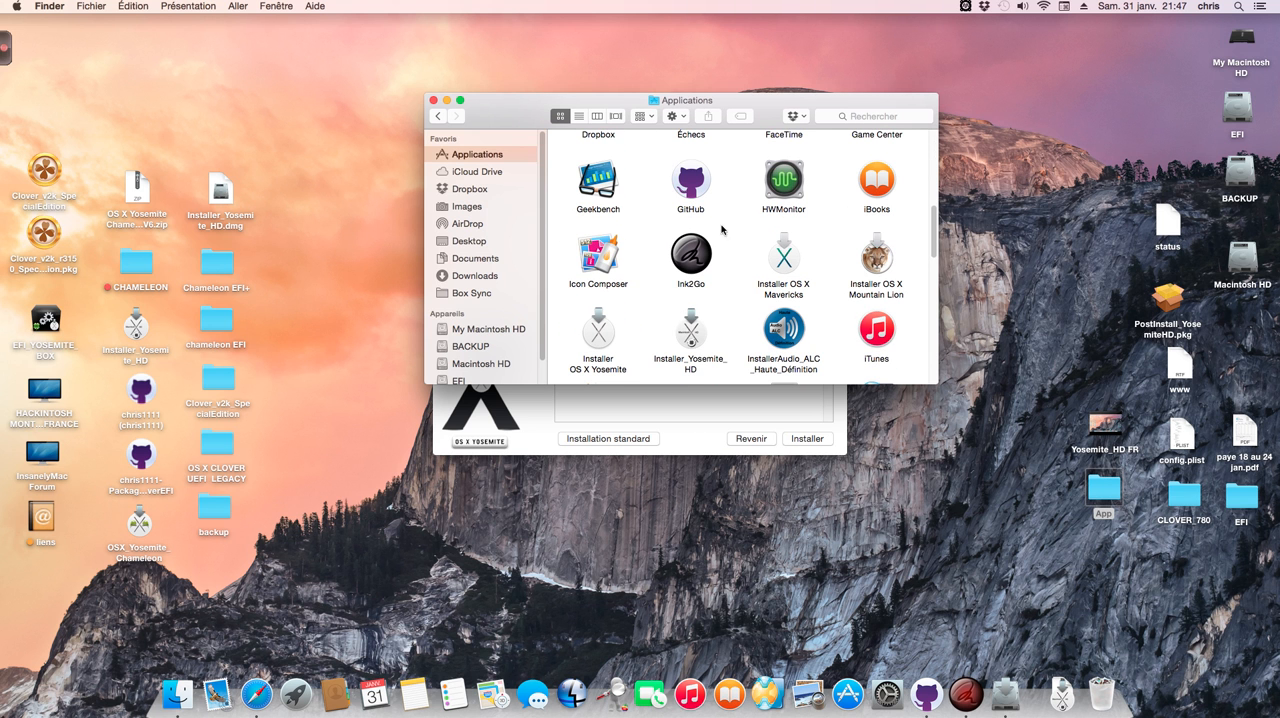
pyautogui.click(434, 101)
# Step: Review the HWMonitor readings again and go back over the selected packages in the installer
pyautogui.click(966, 6)
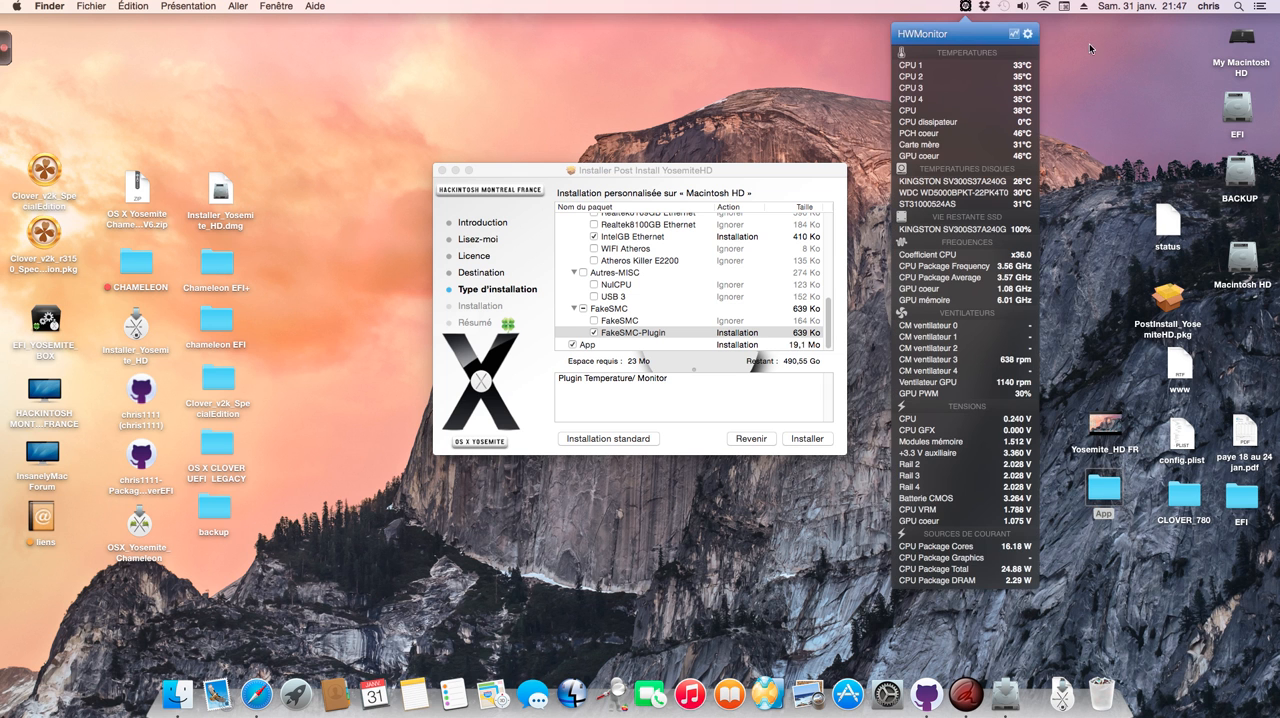
pyautogui.click(757, 174)
pyautogui.scroll(3, 591, 326)
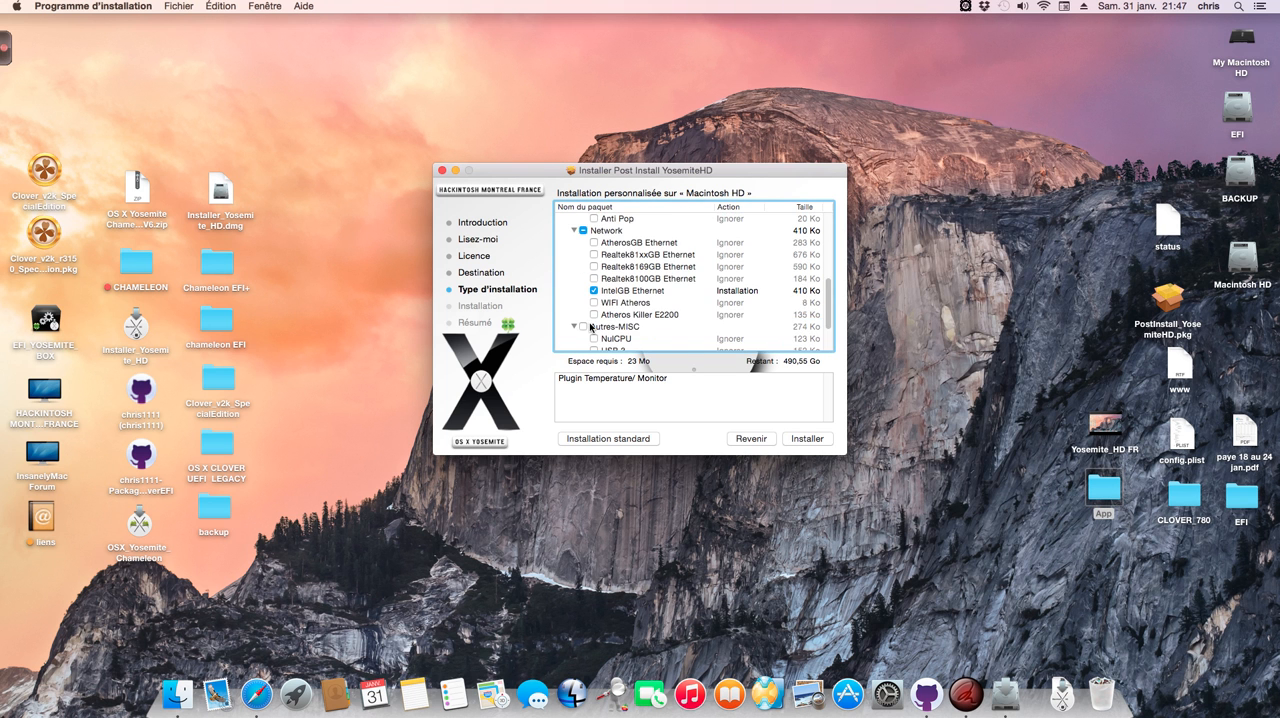
# Step: Close the Post Install YosemiteHD installer without installing the selected packages, and eject the EFI volume from the desktop
pyautogui.scroll(10, 668, 322)
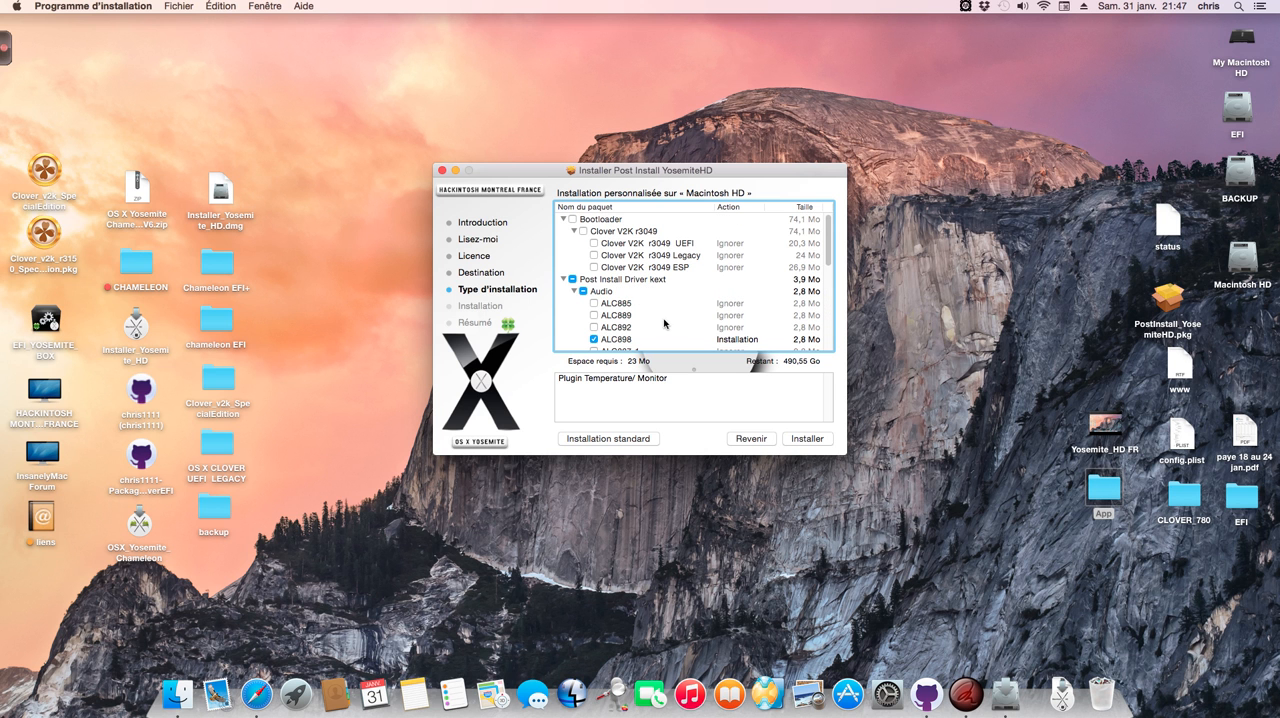
pyautogui.click(440, 171)
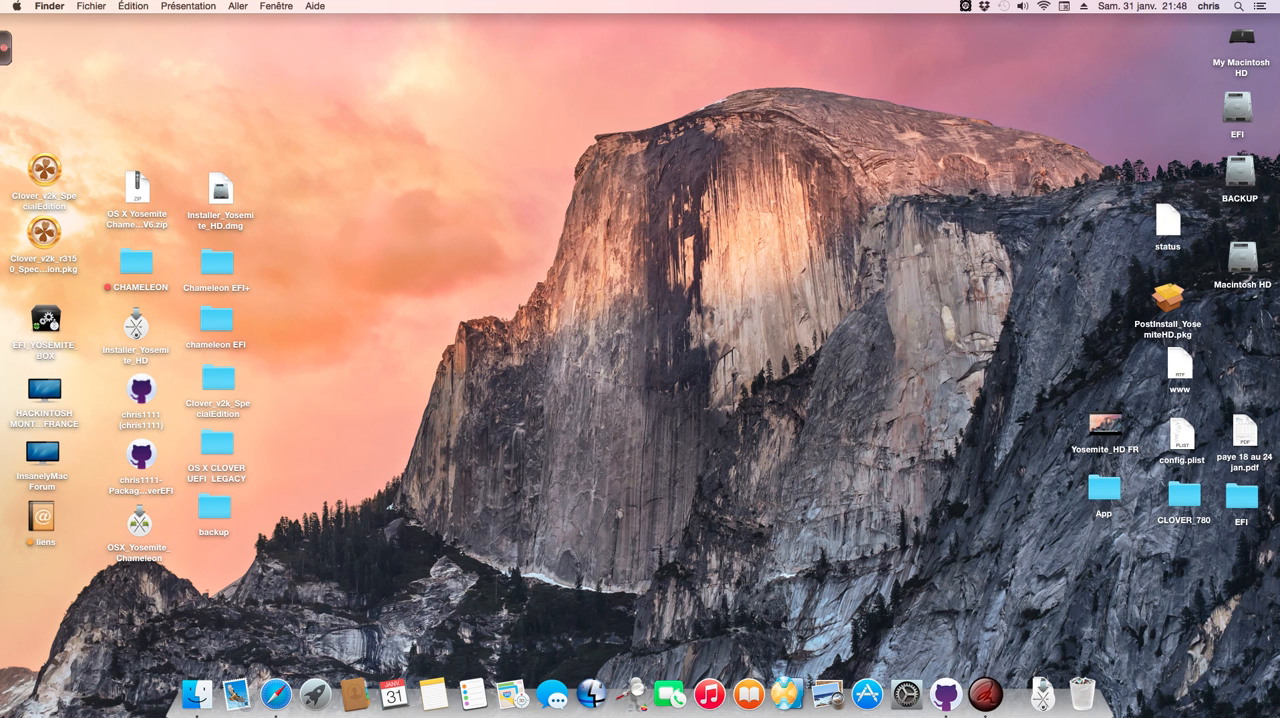
pyautogui.rightClick(1250, 96)
pyautogui.click(1098, 137)
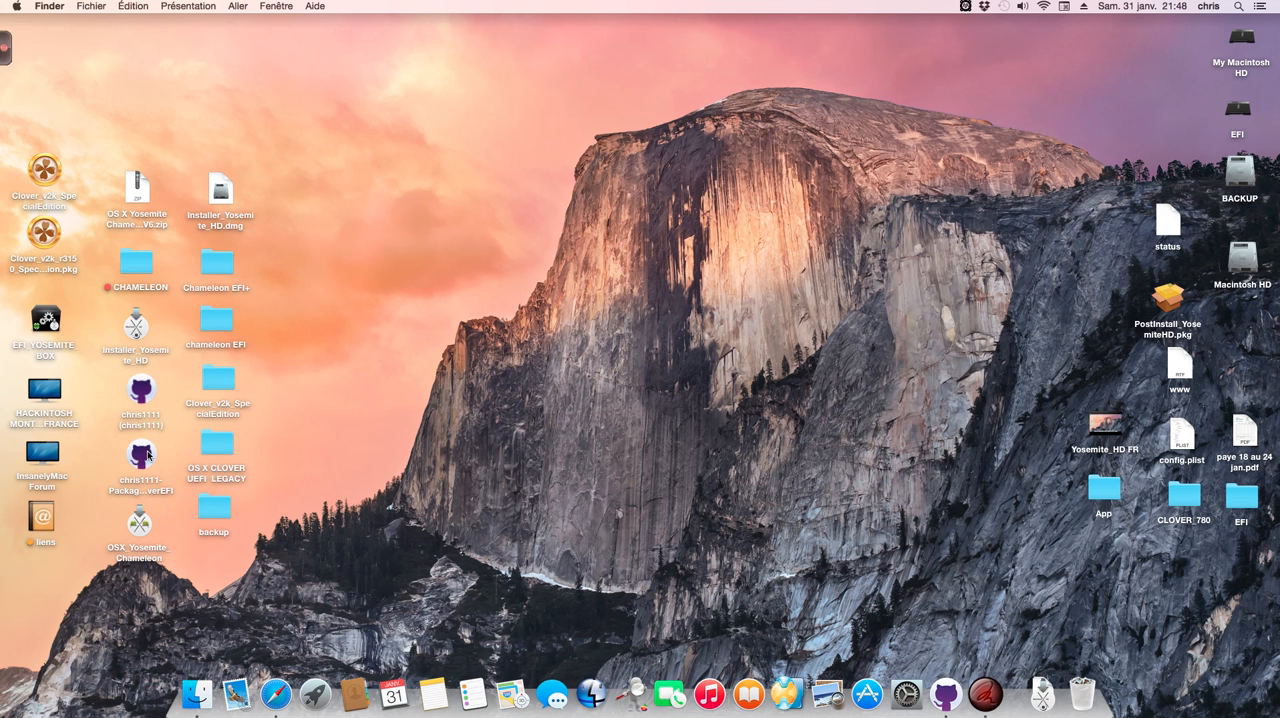
# Step: View the Installer_Yosemite_HD repository in Safari through the desktop shortcut to the developer's GitHub profile, and close the browser window
pyautogui.doubleClick(142, 399)
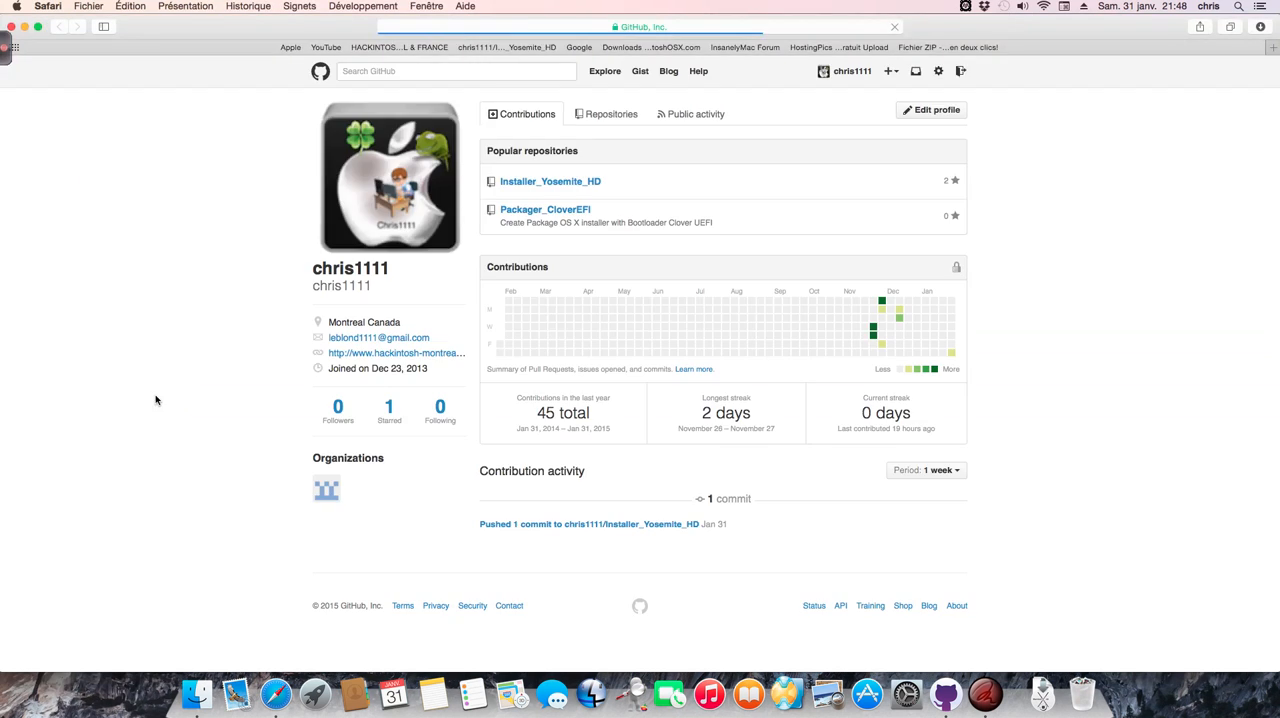
pyautogui.click(543, 194)
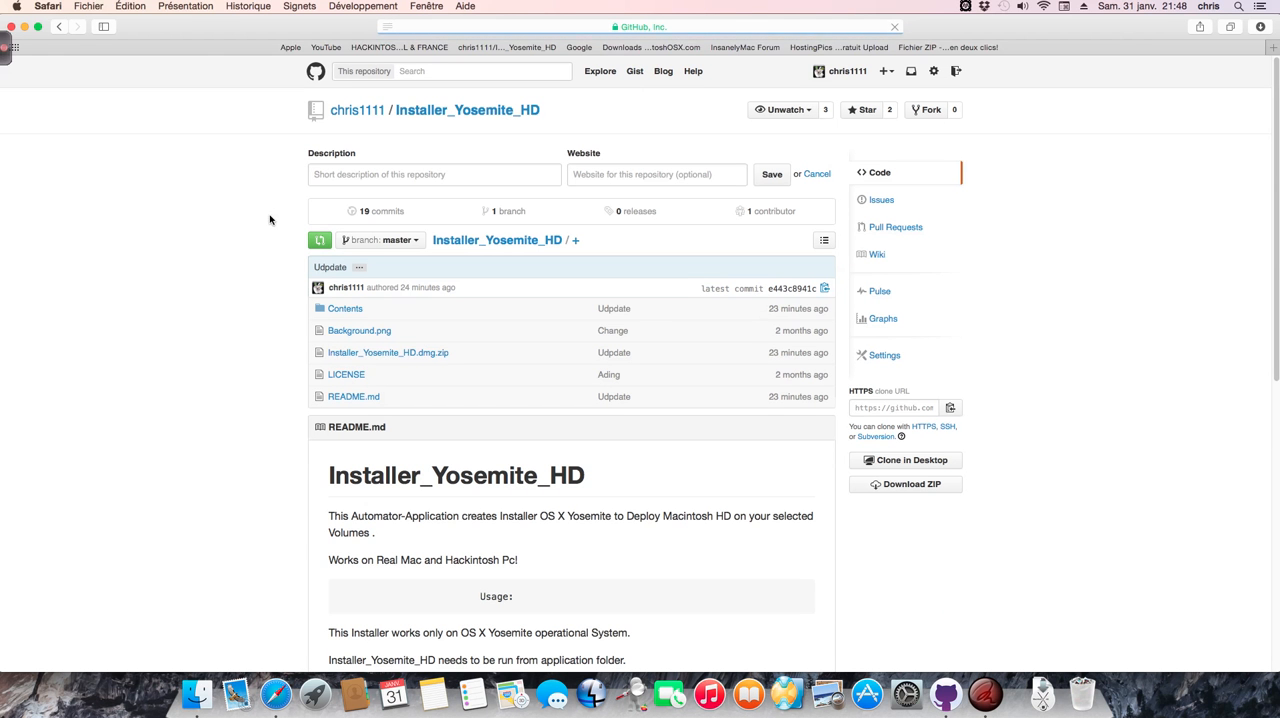
pyautogui.click(12, 26)
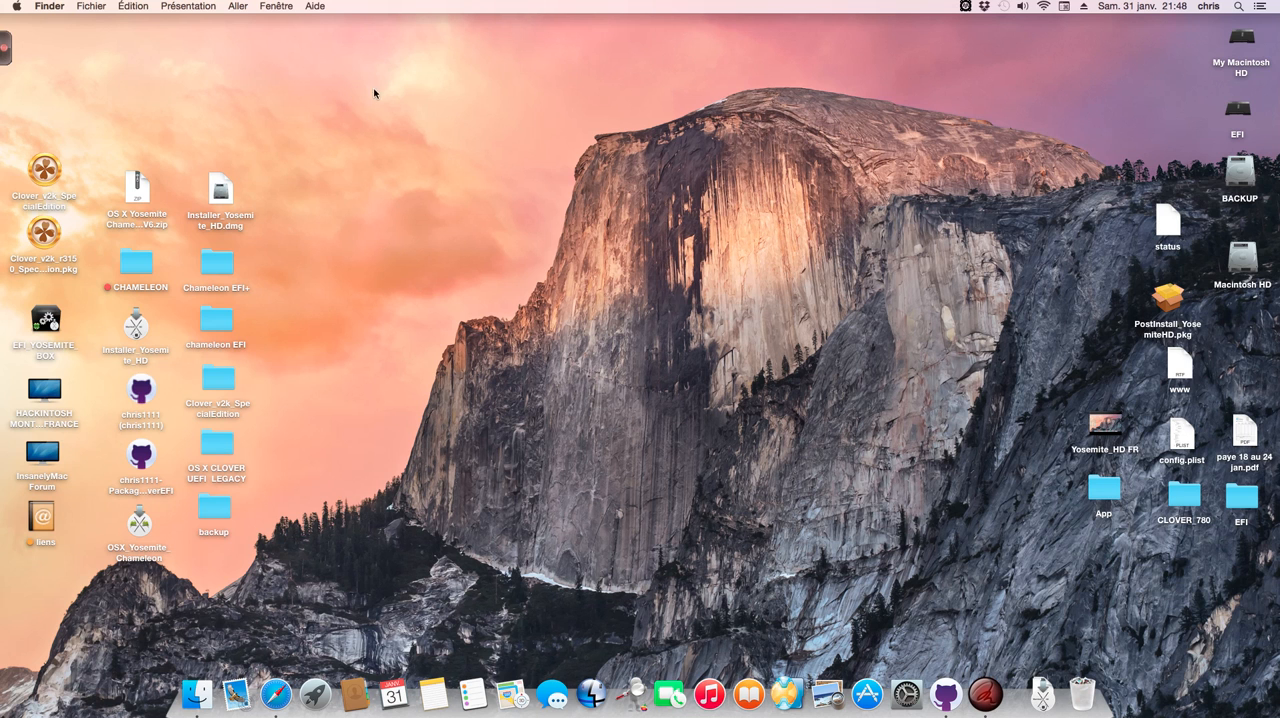